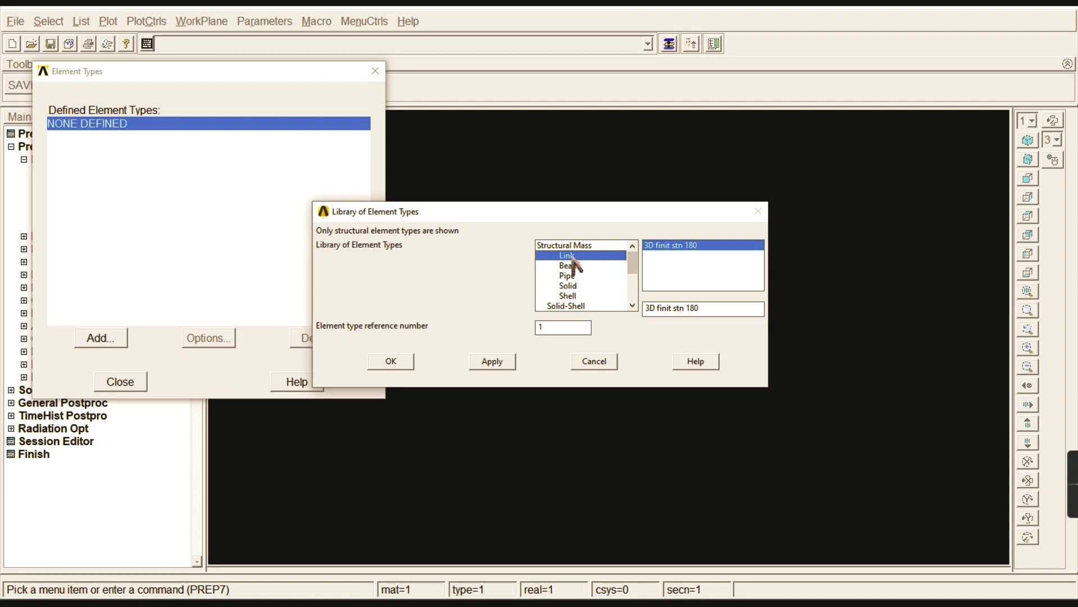
Step: Confirm LINK180 as element type 1 and close the element types list
left_click(388, 361)
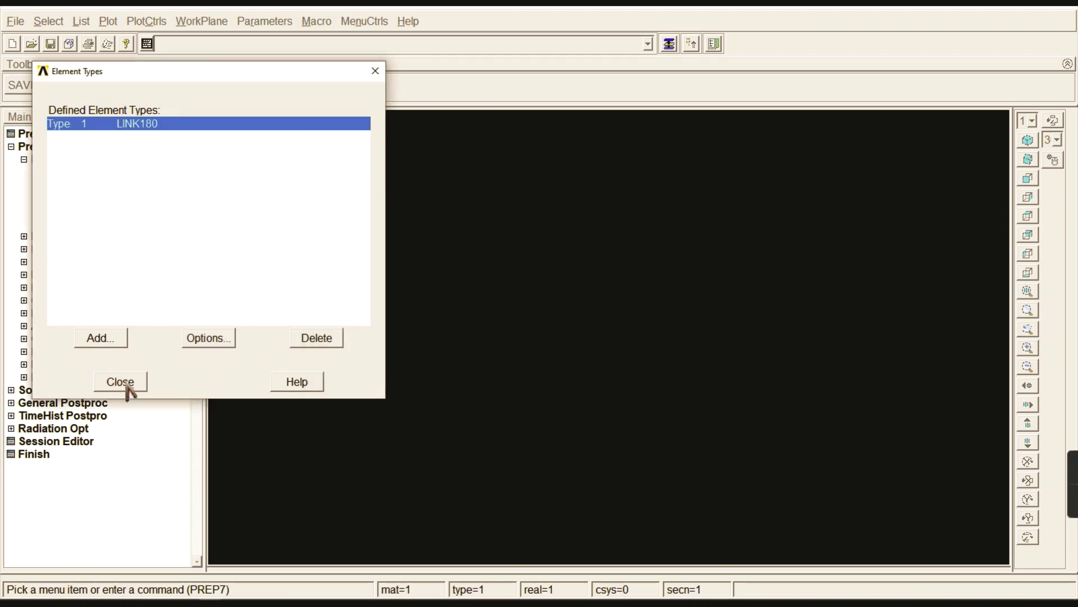
left_click(125, 383)
left_click(78, 160)
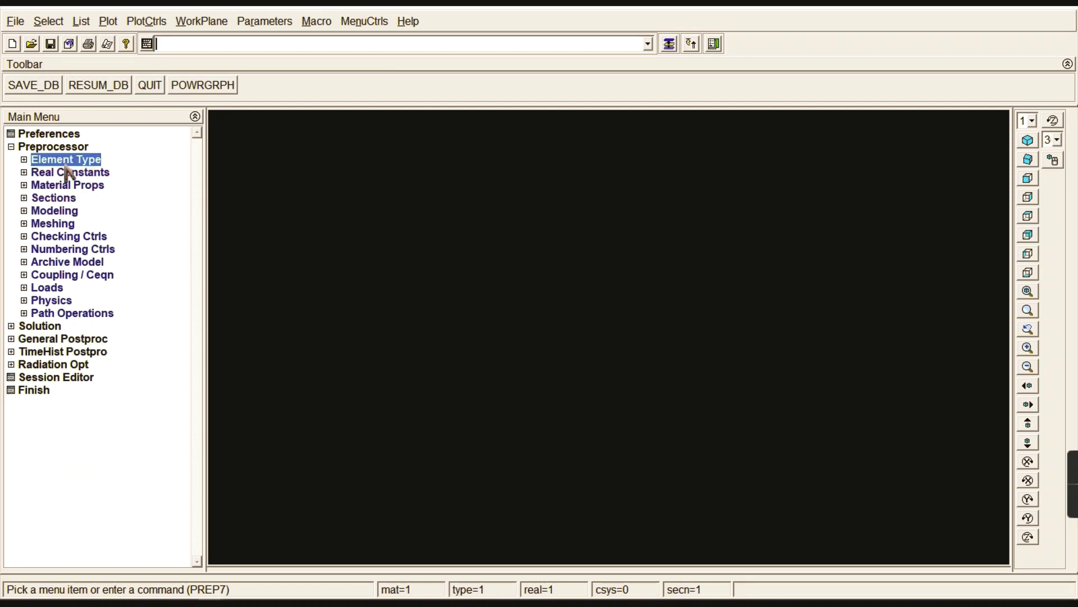
Step: Define material 1 as linear elastic isotropic with EX 2.01e7 and PRXY 0.33
left_click(80, 185)
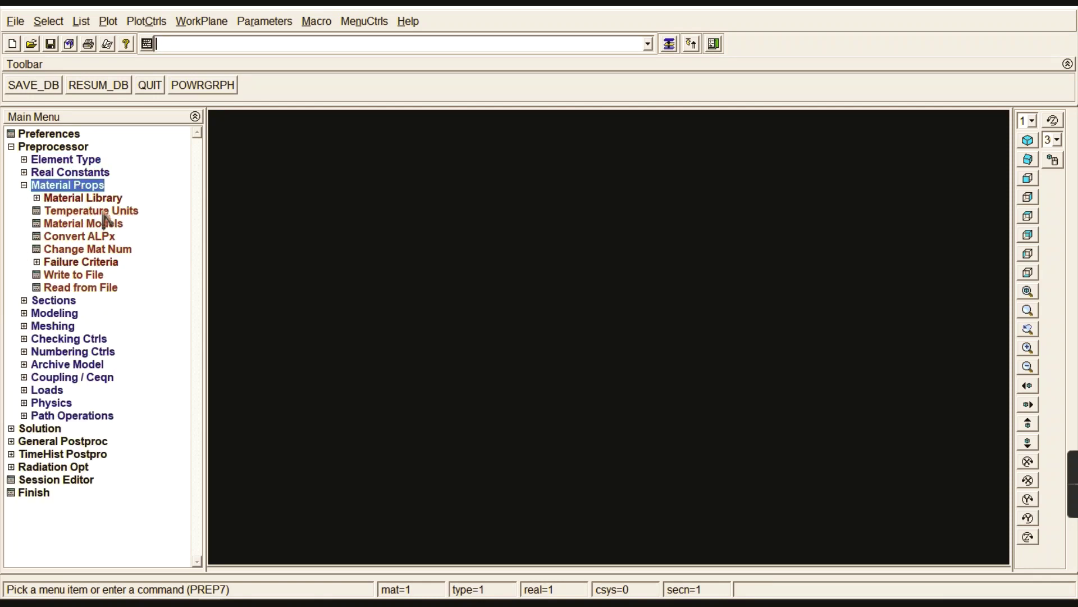
left_click(76, 224)
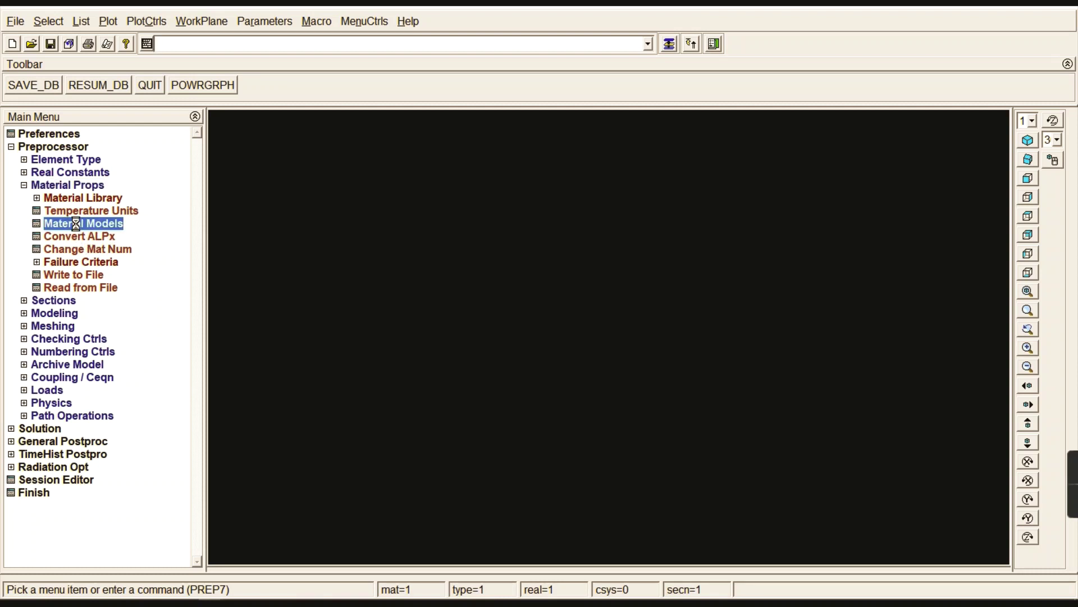
double_click(547, 267)
double_click(567, 281)
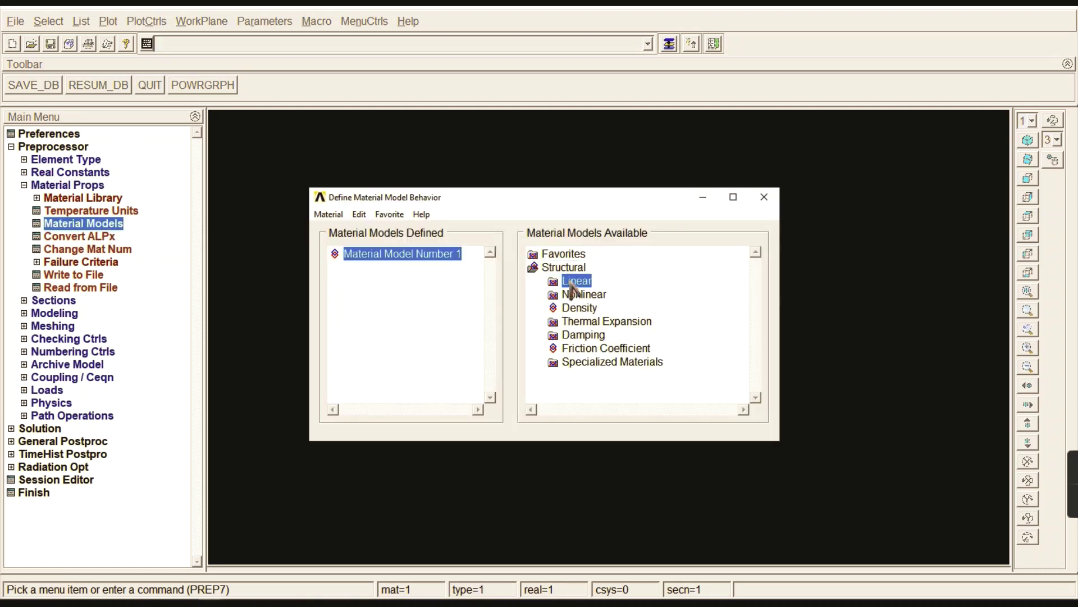
double_click(595, 294)
double_click(622, 309)
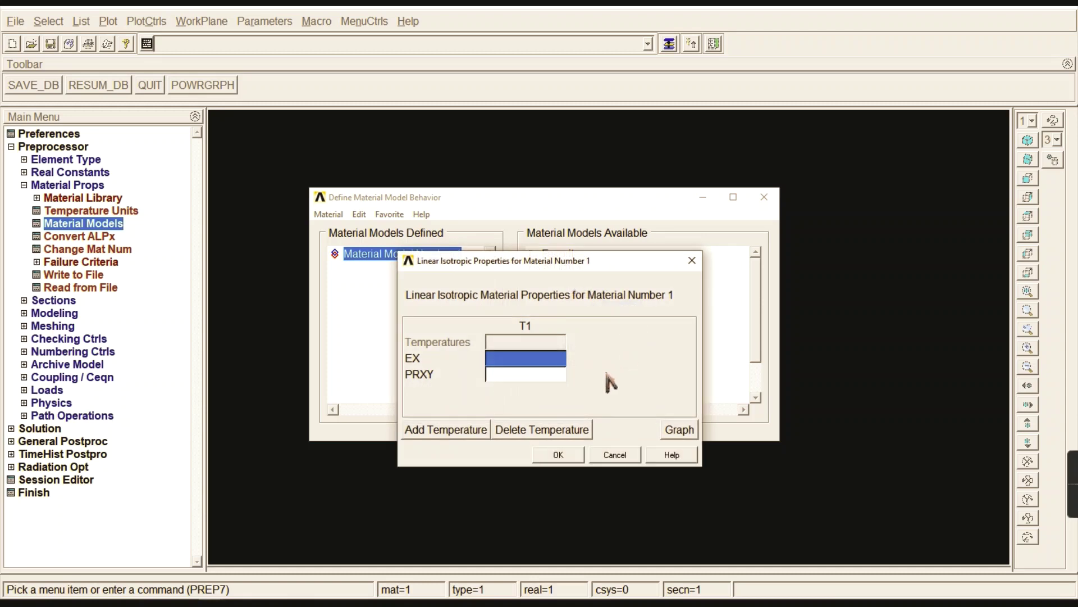
left_click(238, 591)
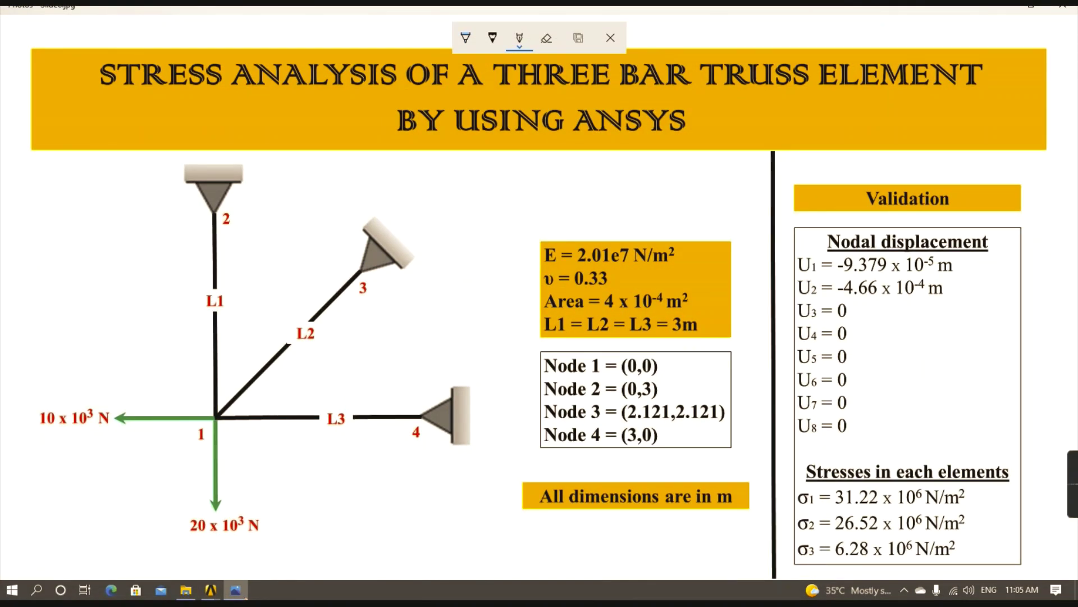
left_click(236, 590)
type("2")
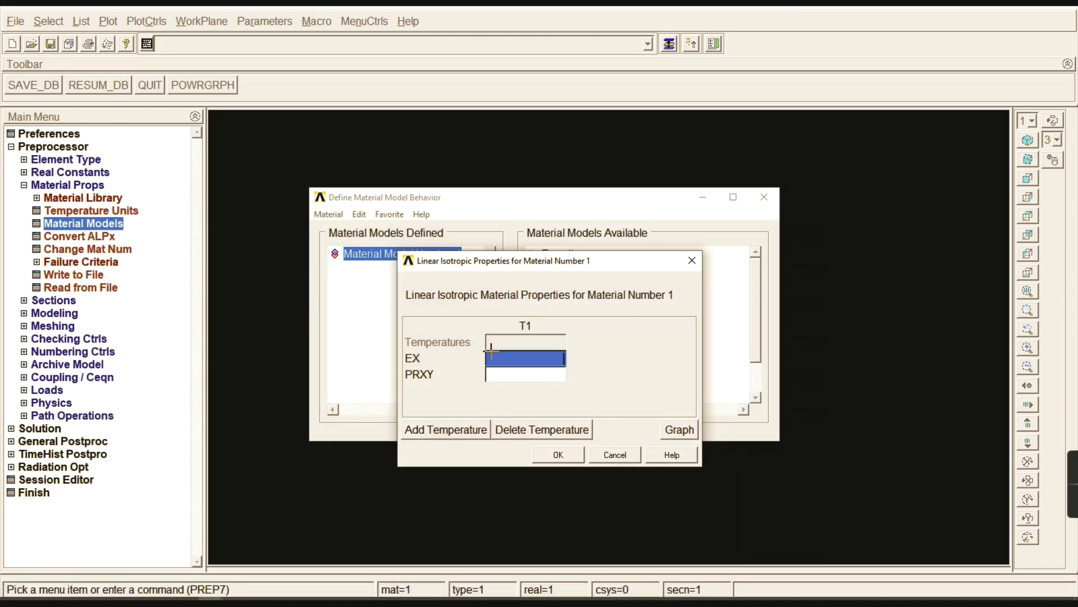
type(".01")
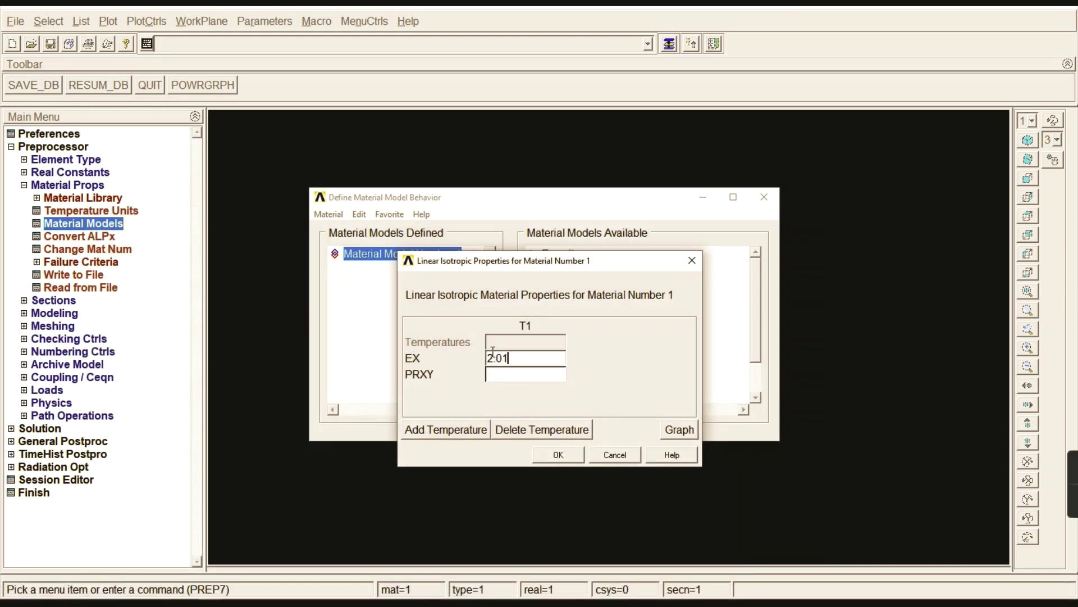
type("e7")
key("Tab")
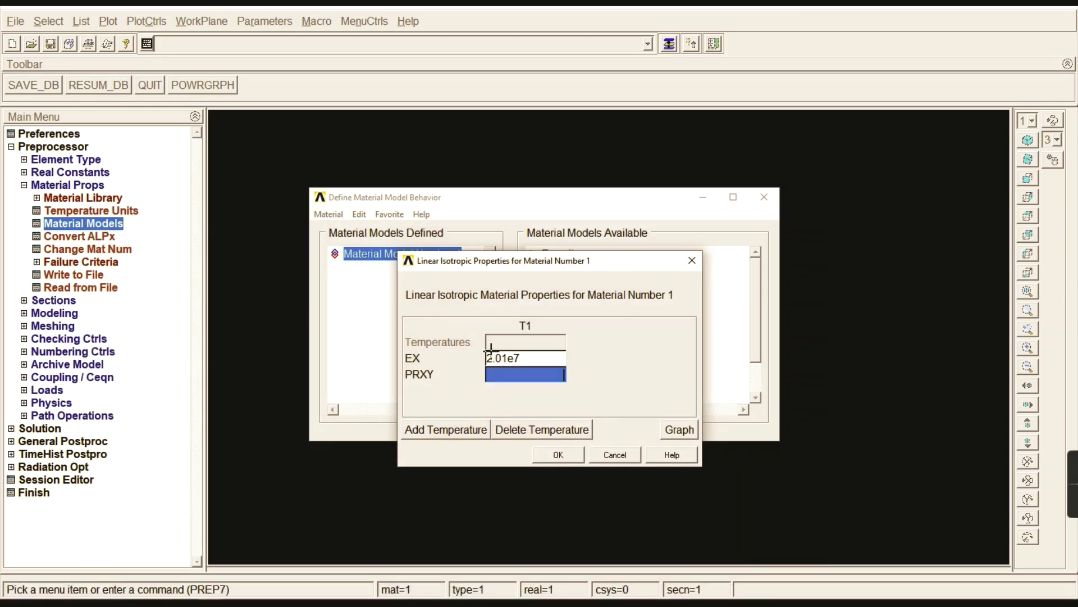
type("0.33")
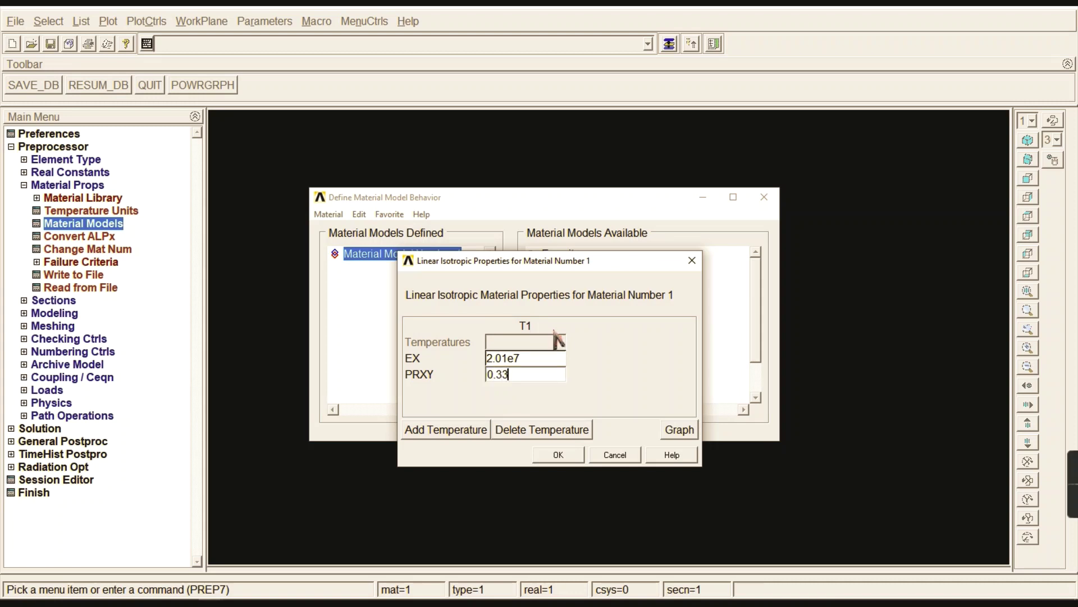
left_click(559, 455)
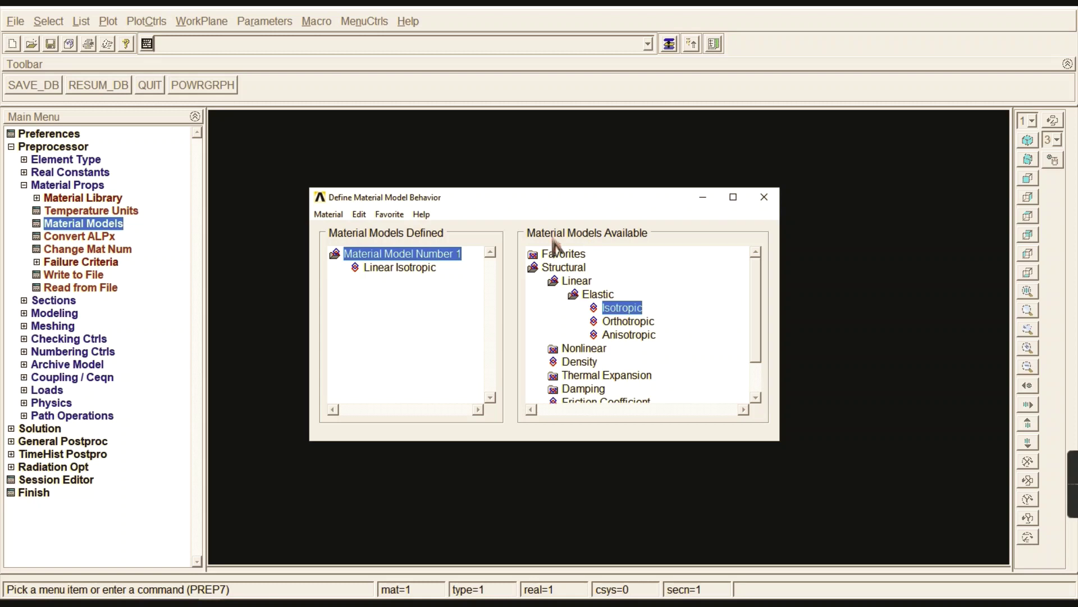
Step: Close the material models and add a new link section with ID 1
left_click(766, 198)
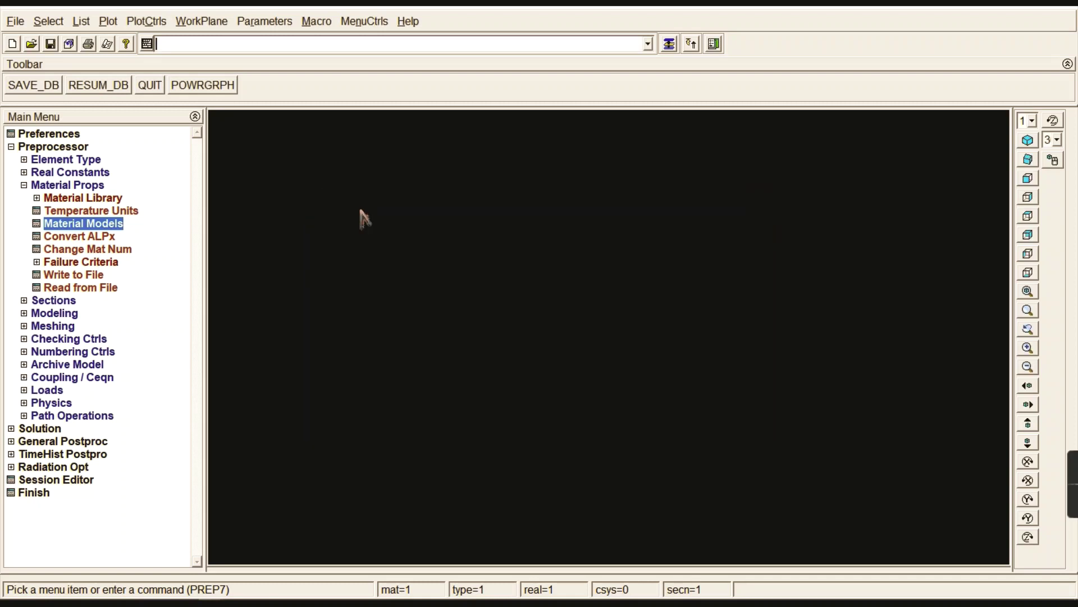
left_click(82, 187)
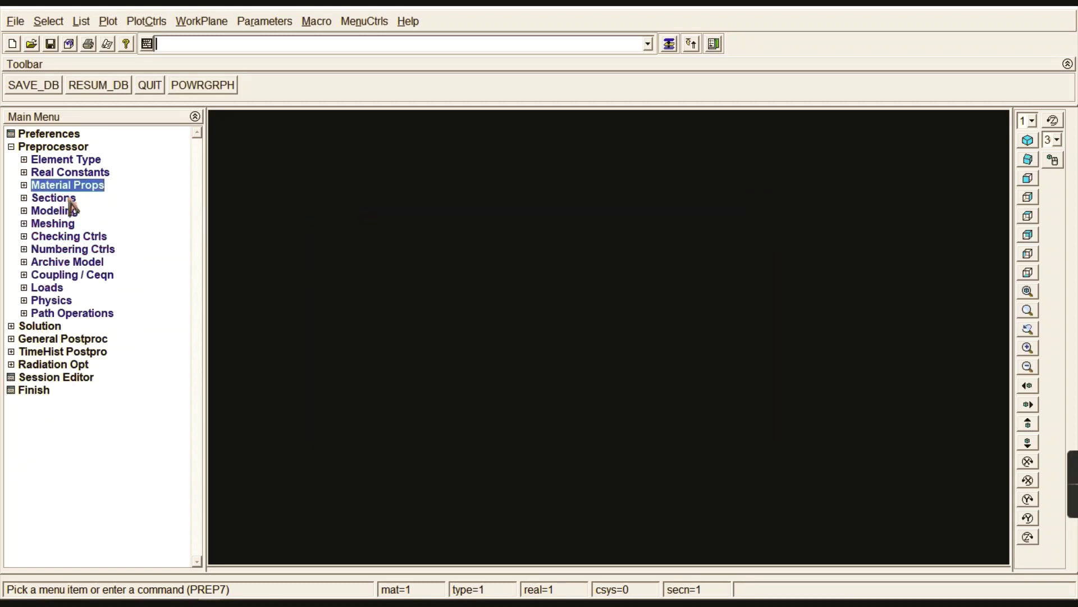
left_click(57, 199)
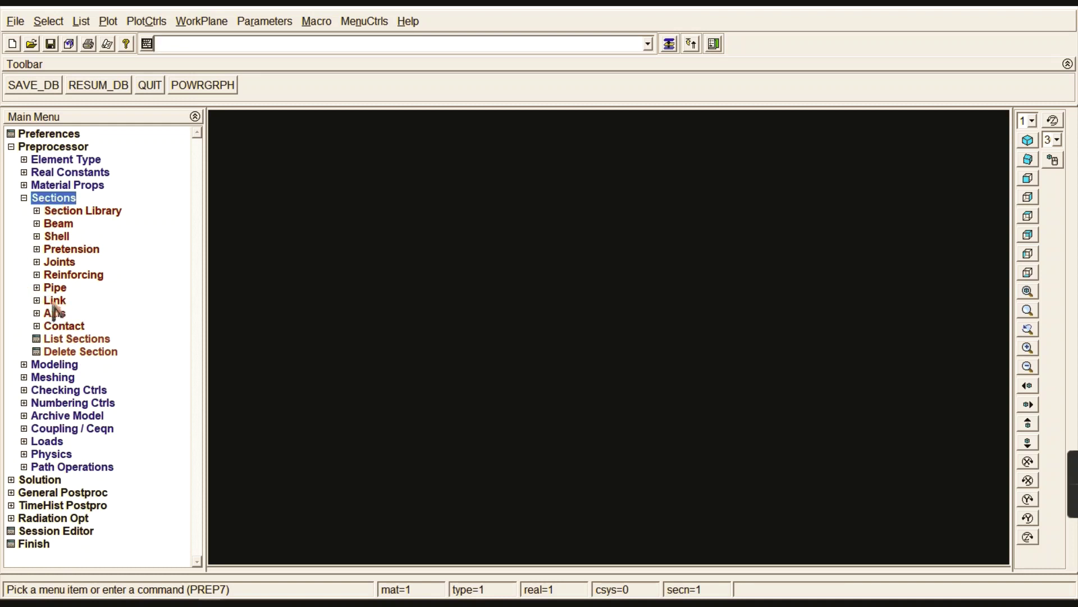
left_click(54, 302)
left_click(67, 314)
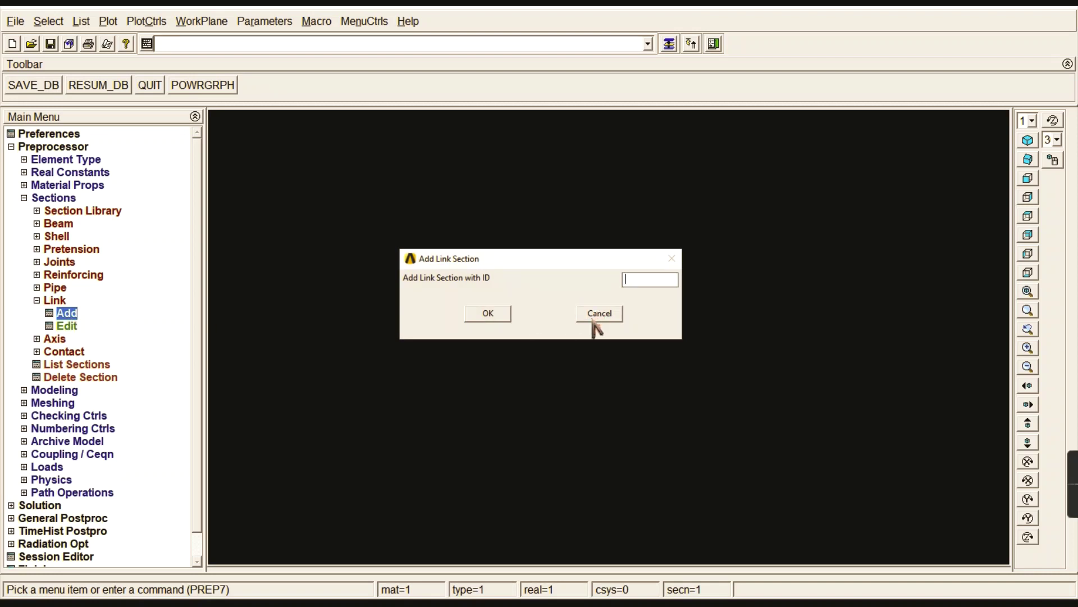
type("1")
left_click(484, 317)
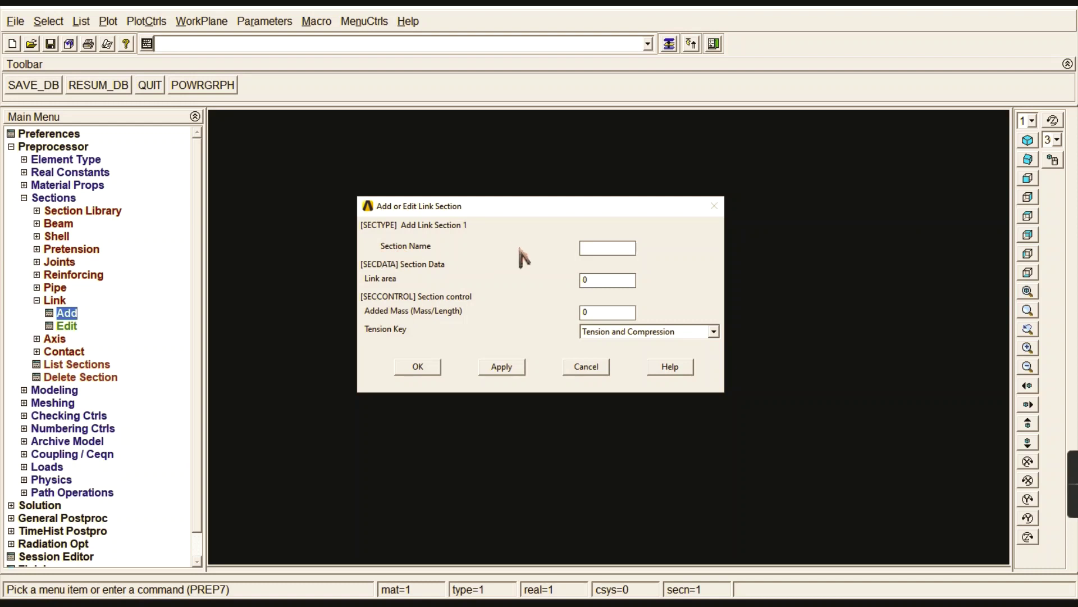
Step: Name link section 1 'L1' and set its link area to 4e-4
left_click(606, 247)
type("L1")
left_click(236, 590)
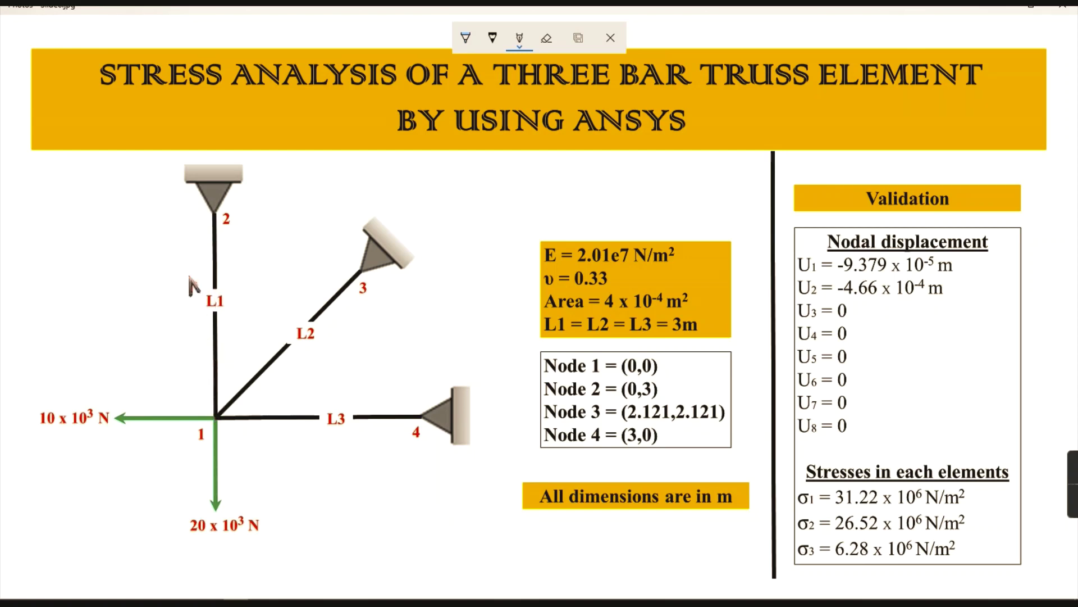
mouse_move(192, 265)
left_mouse_down()
mouse_move(167, 283)
mouse_move(186, 296)
mouse_move(190, 256)
left_mouse_up()
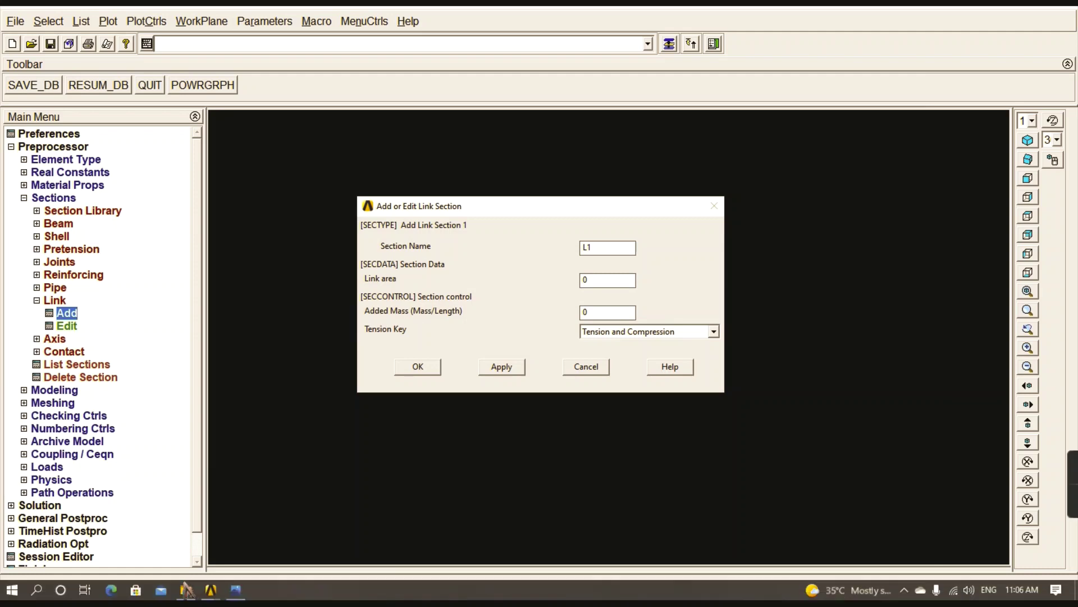
left_click(235, 591)
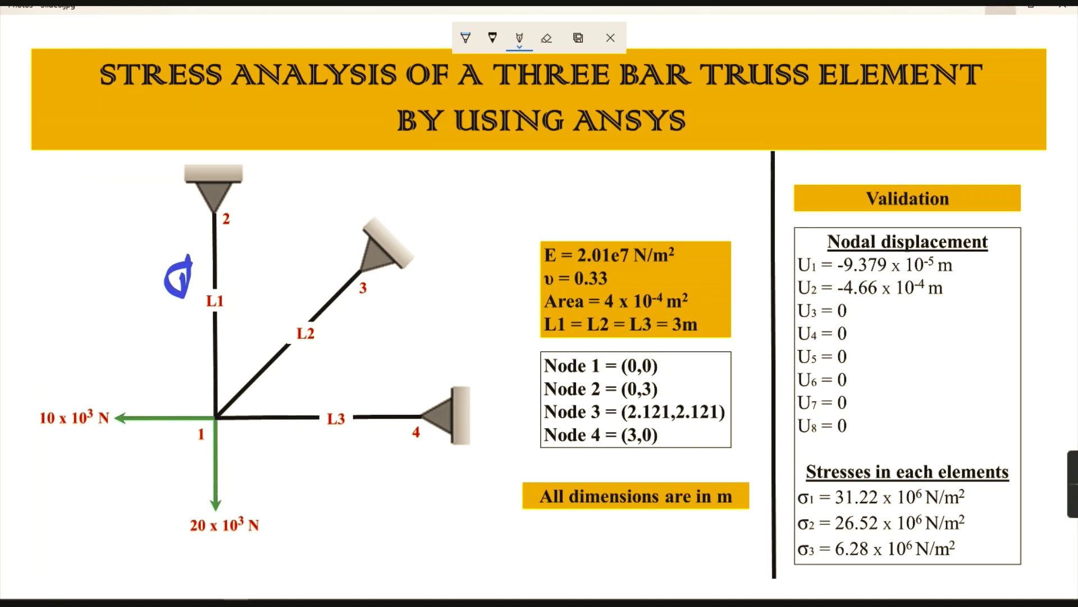
left_click(1001, 8)
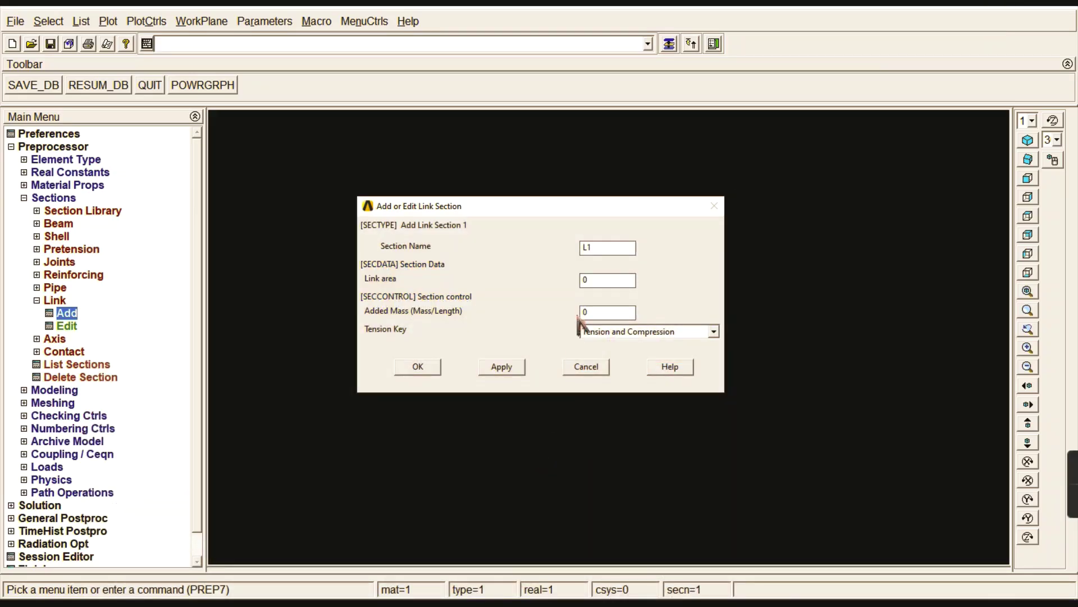
left_click_drag(597, 280, 556, 283)
type("4e-4")
Step: Apply section 1, then create link section 2 named L2 with area 4e-4
left_click(502, 368)
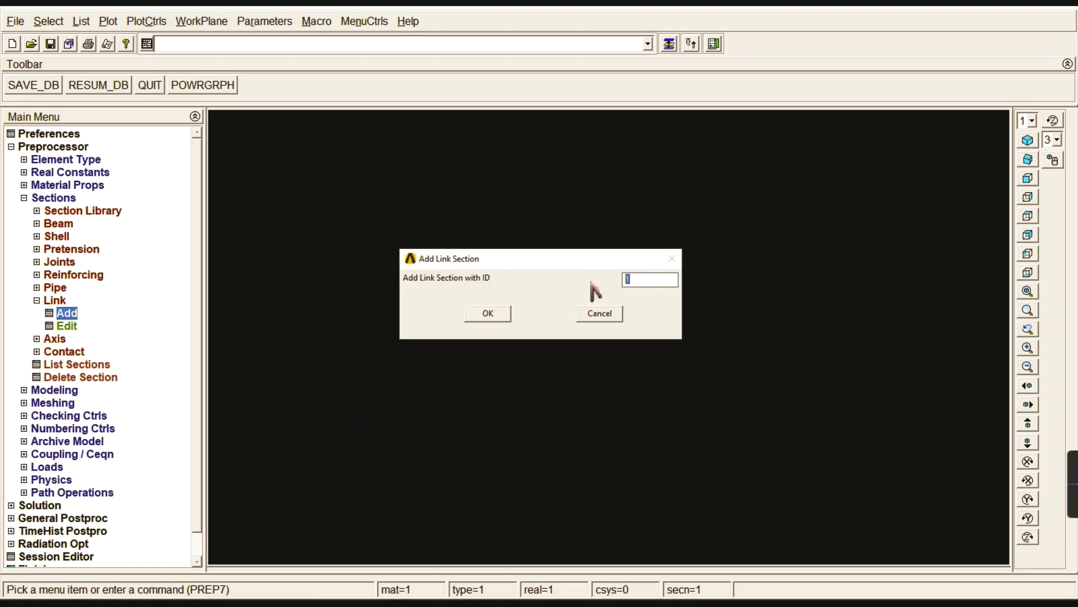
type("2")
left_click(495, 313)
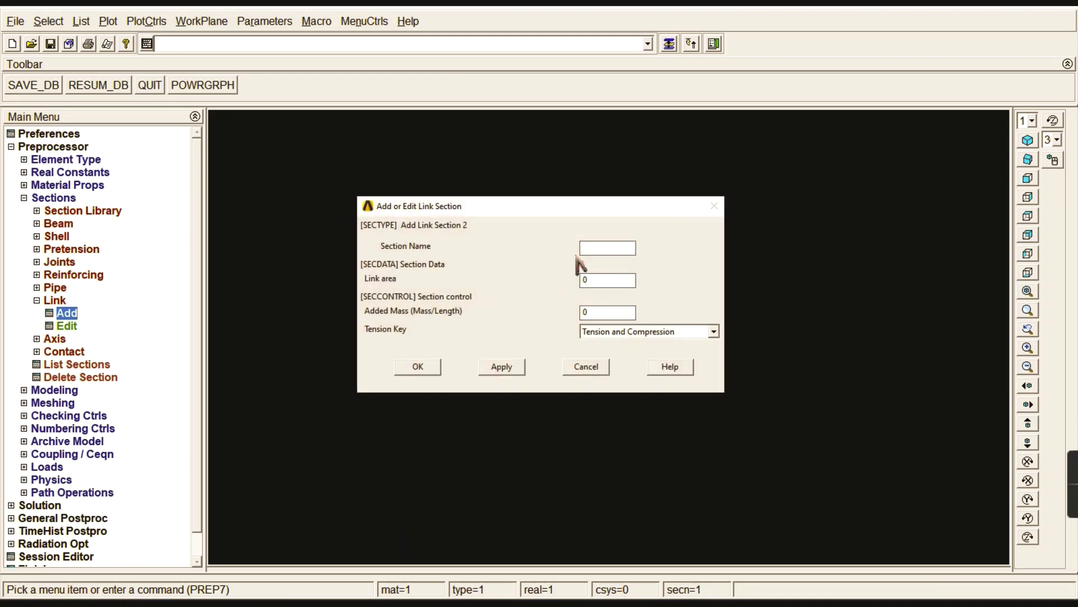
left_click(595, 251)
type("L2")
left_click(607, 280)
type("4e-4")
left_click(502, 367)
Step: Create link section 3 named L3 with area 4e-4 and finish adding sections
double_click(644, 275)
type("3")
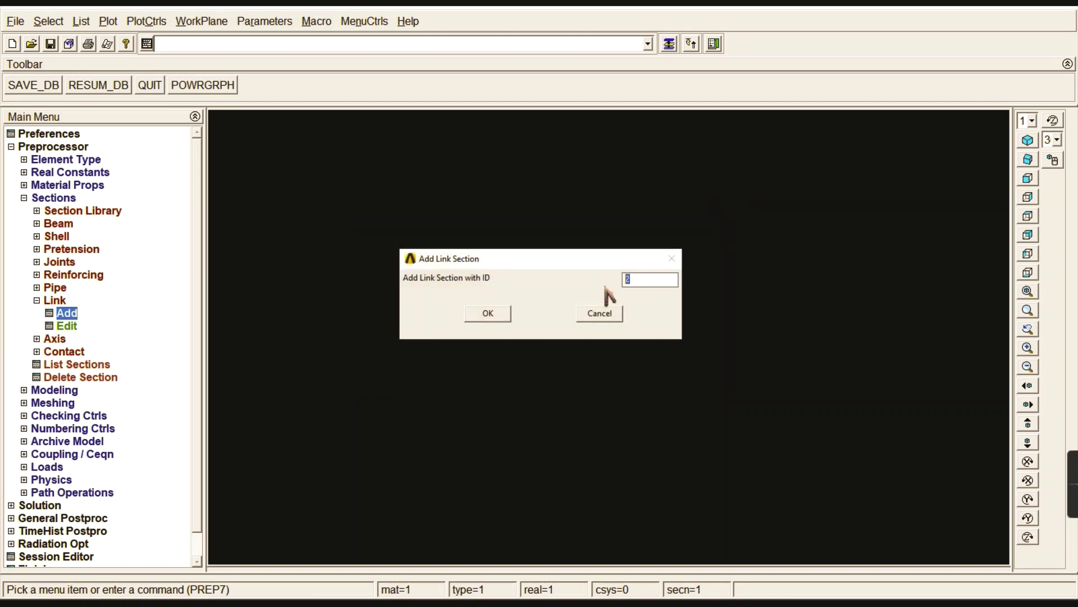
left_click(504, 313)
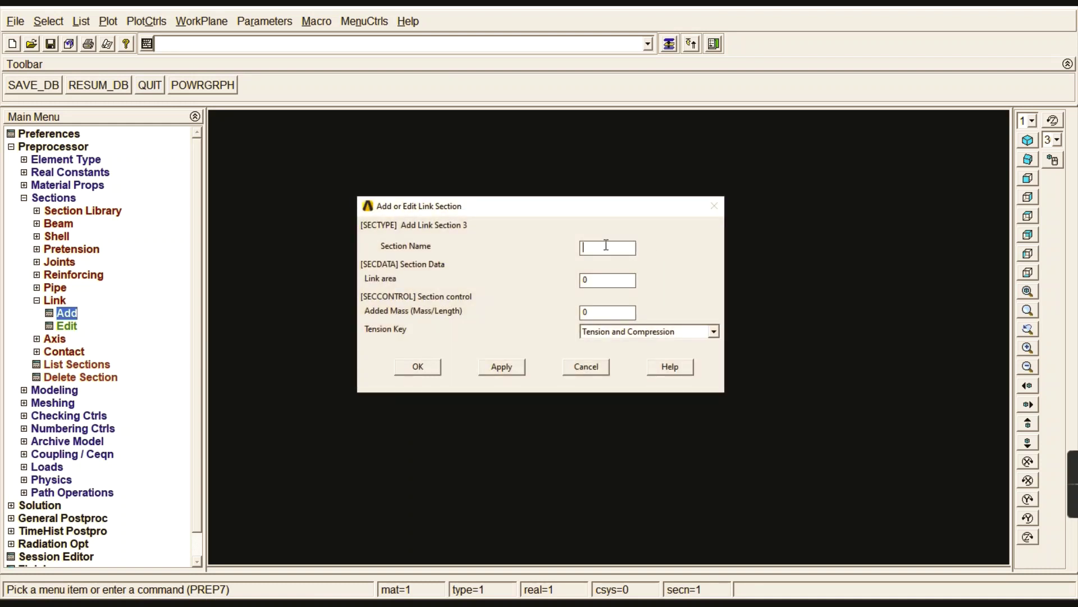
type("L3")
key("Tab")
type("4e-4")
left_click(420, 367)
left_click(62, 302)
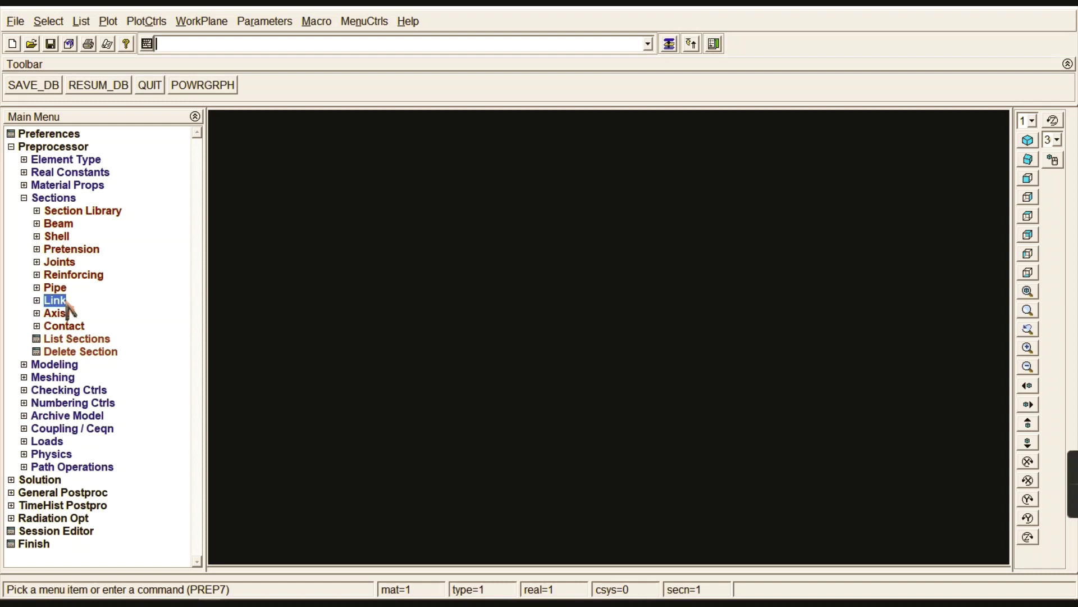
Step: Create node 1 at the origin (0,0) in the active coordinate system
left_click(57, 199)
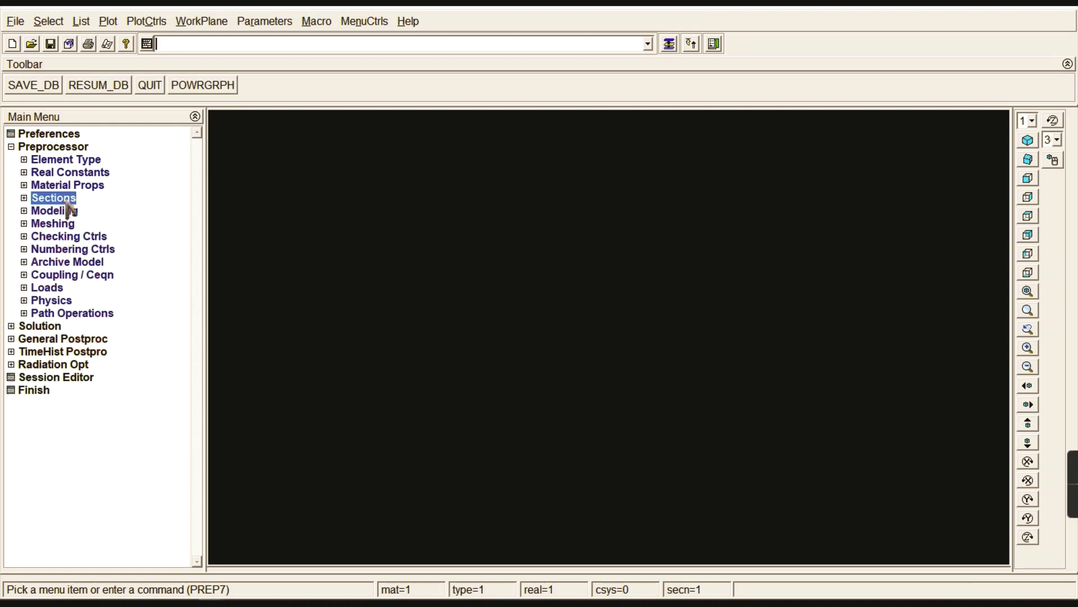
left_click(56, 211)
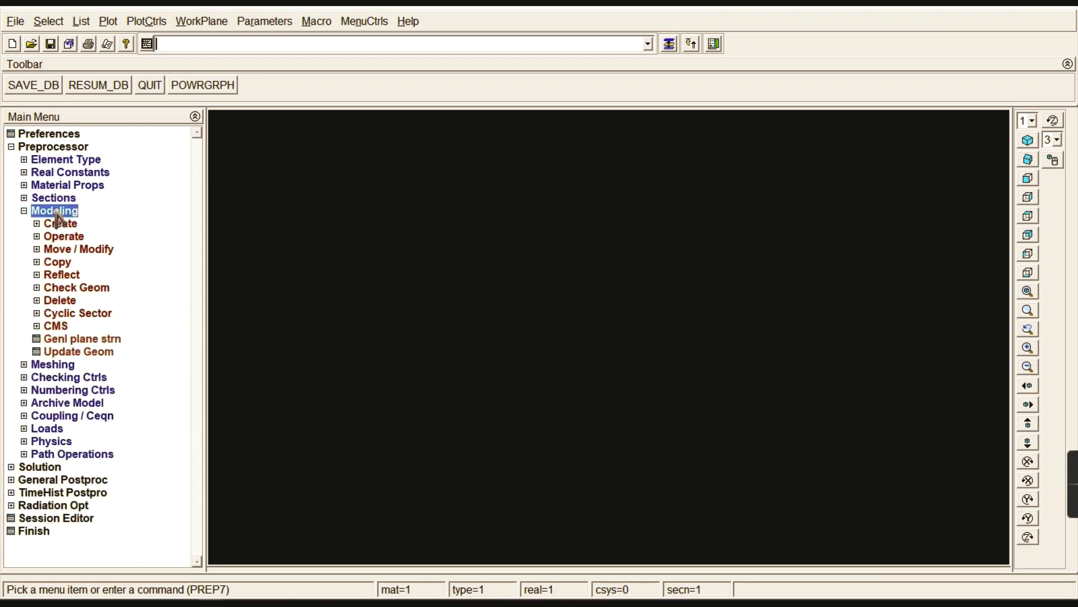
left_click(60, 224)
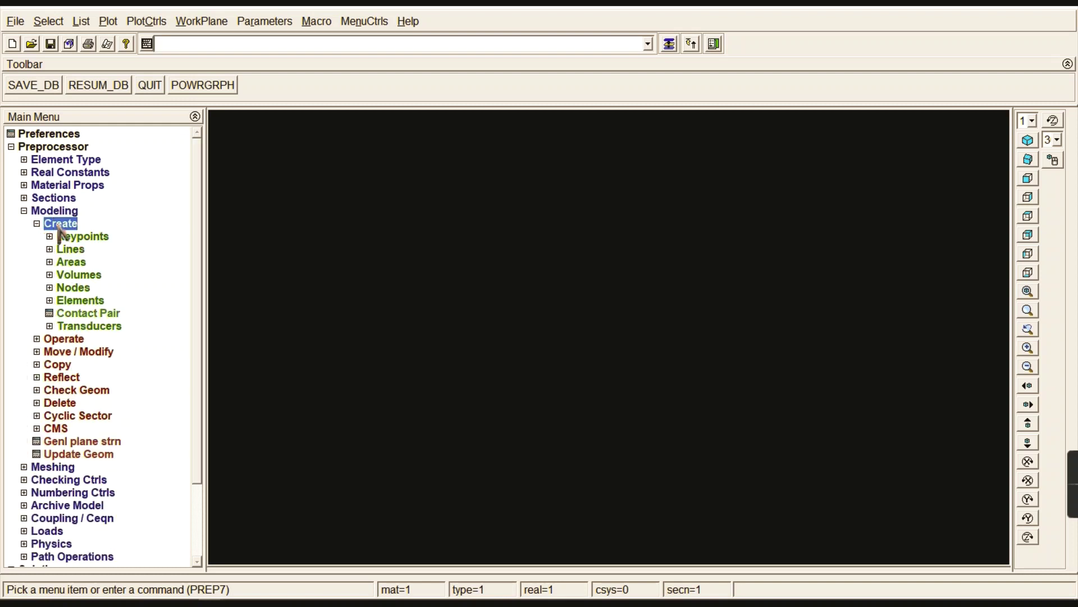
left_click(74, 288)
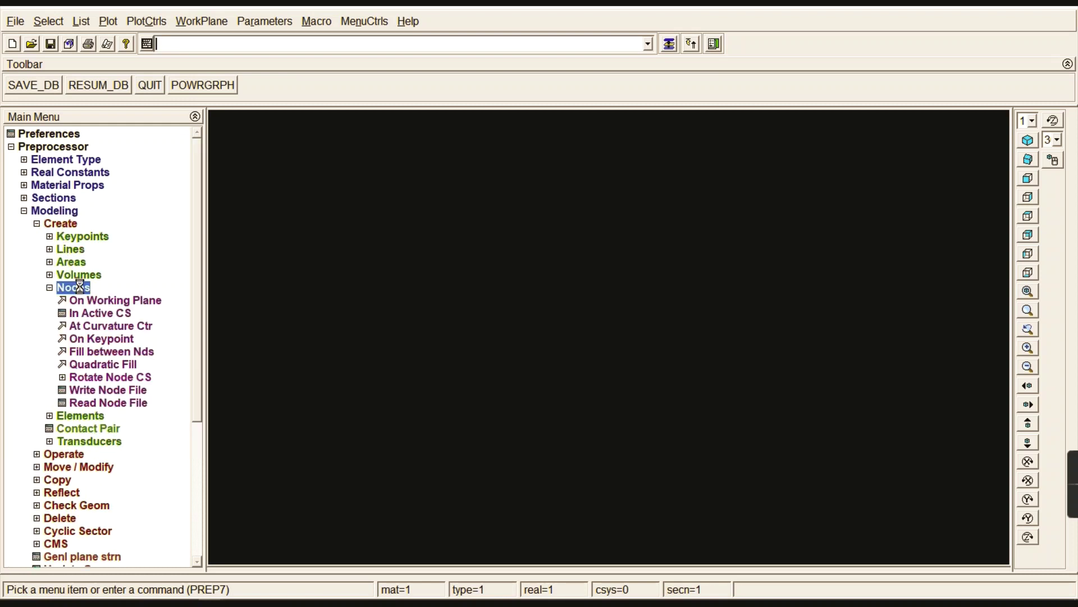
left_click(101, 314)
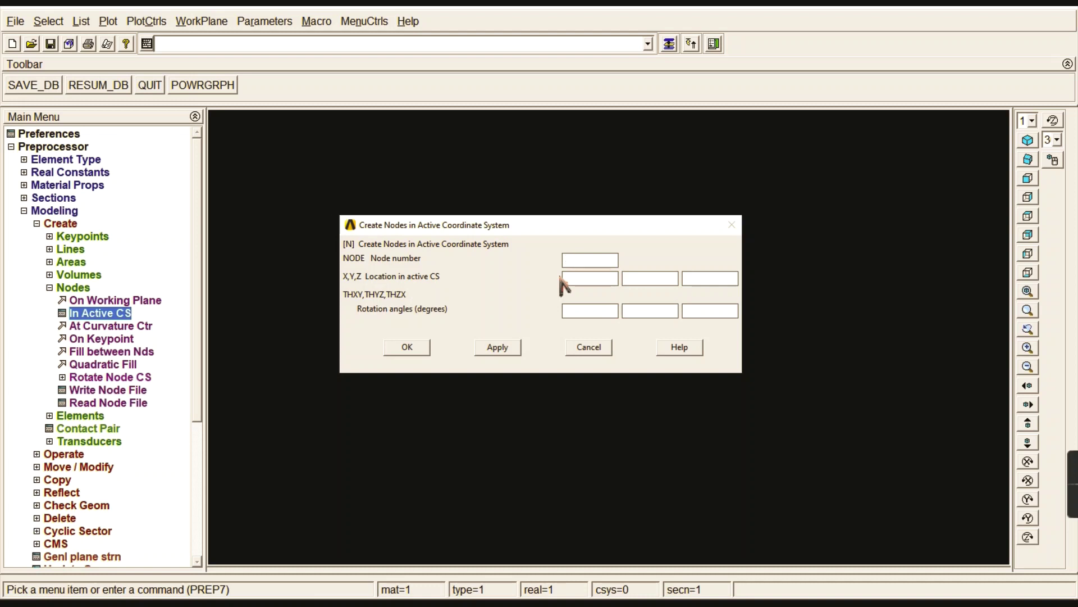
type("1")
key("Tab")
type("0")
key("Tab")
type("0")
left_click(497, 349)
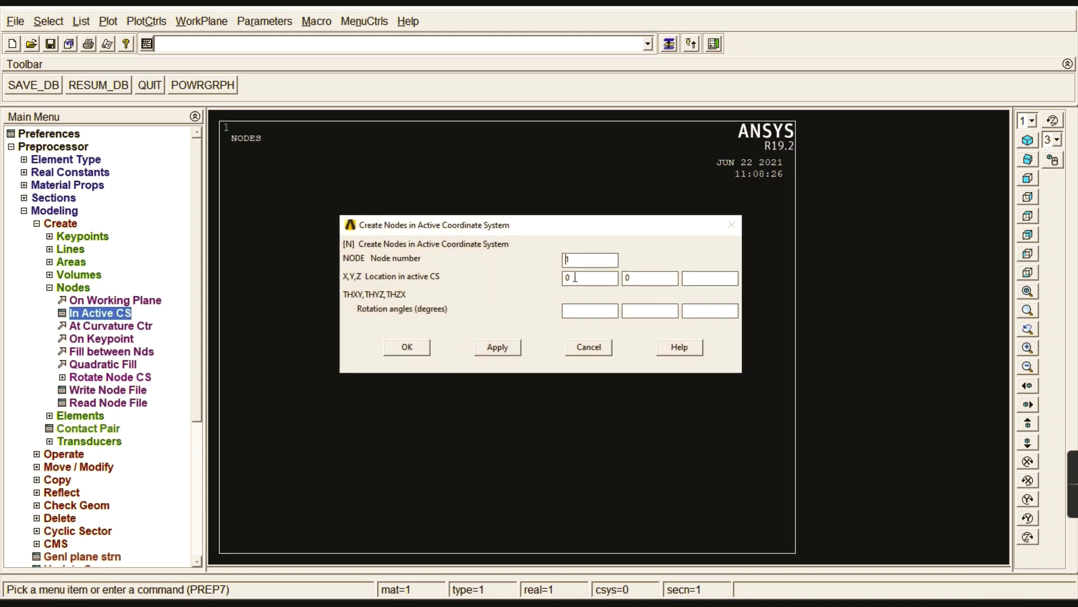
Step: Create node 2 at (0,3)
type("2")
key("Tab")
type("3")
left_click(498, 348)
Step: Create node 3 at (2.121, 2.121), checking its coordinates against the reference slide
type("3")
key("Delete")
type("2.121")
left_click(236, 595)
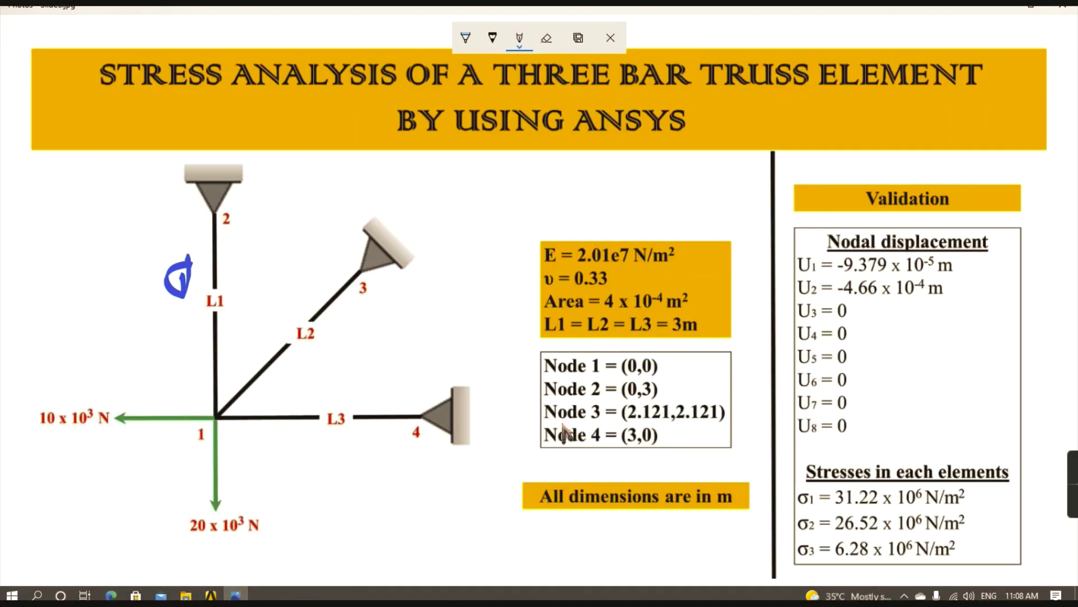
mouse_move(622, 420)
left_mouse_down()
mouse_move(721, 426)
mouse_move(723, 414)
left_mouse_up()
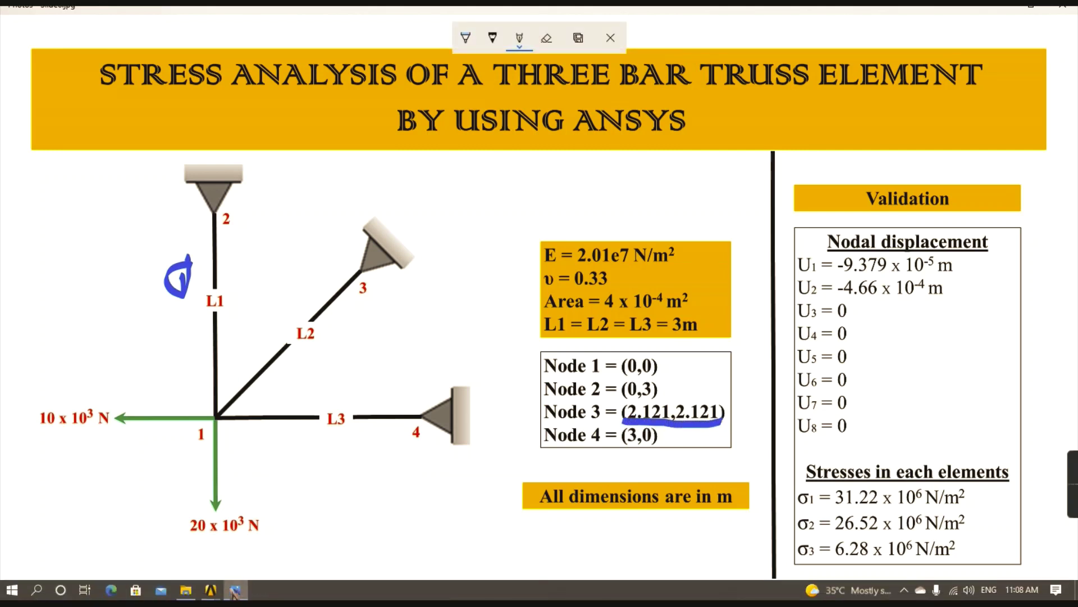
mouse_move(215, 591)
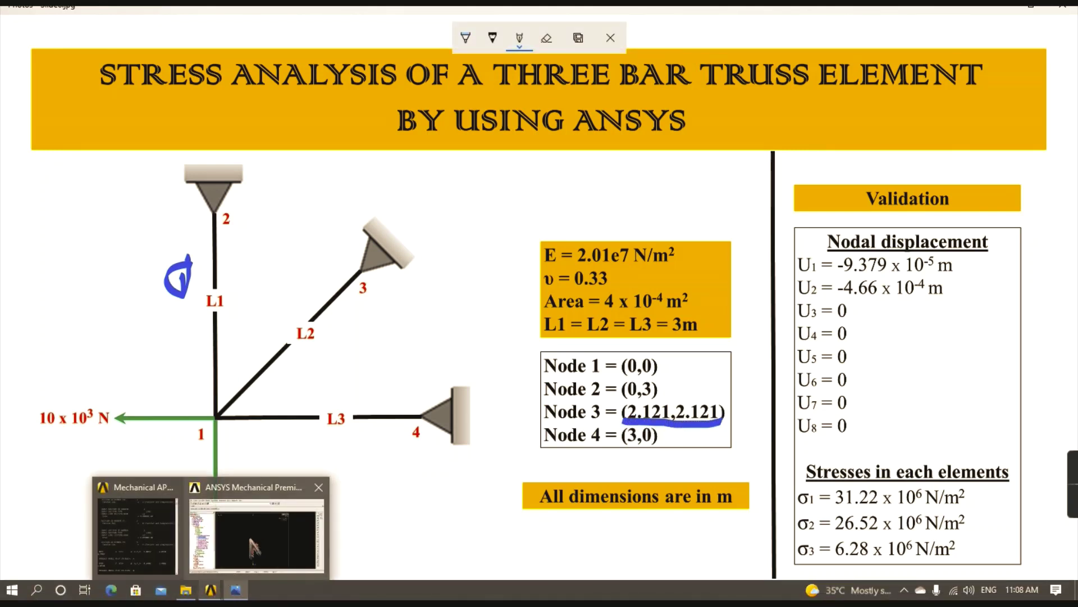
left_click(254, 540)
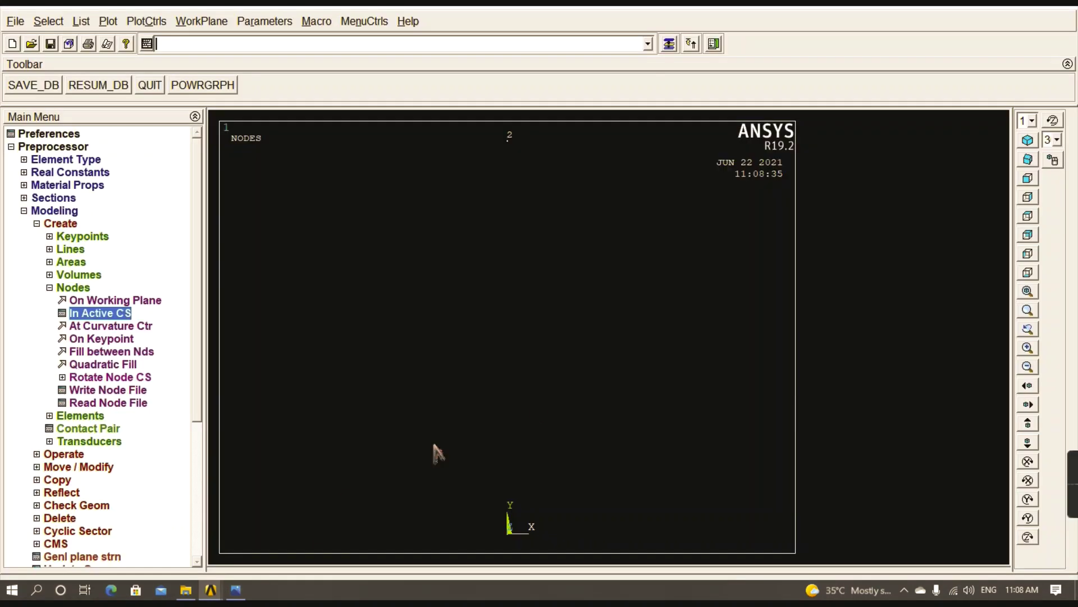
left_click(668, 44)
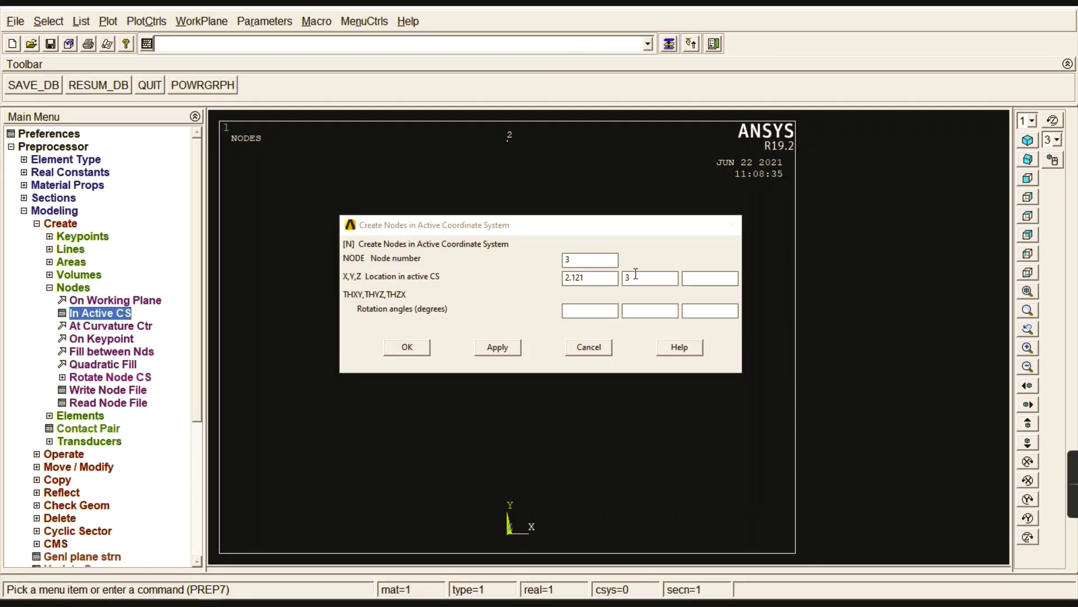
double_click(635, 274)
type("2")
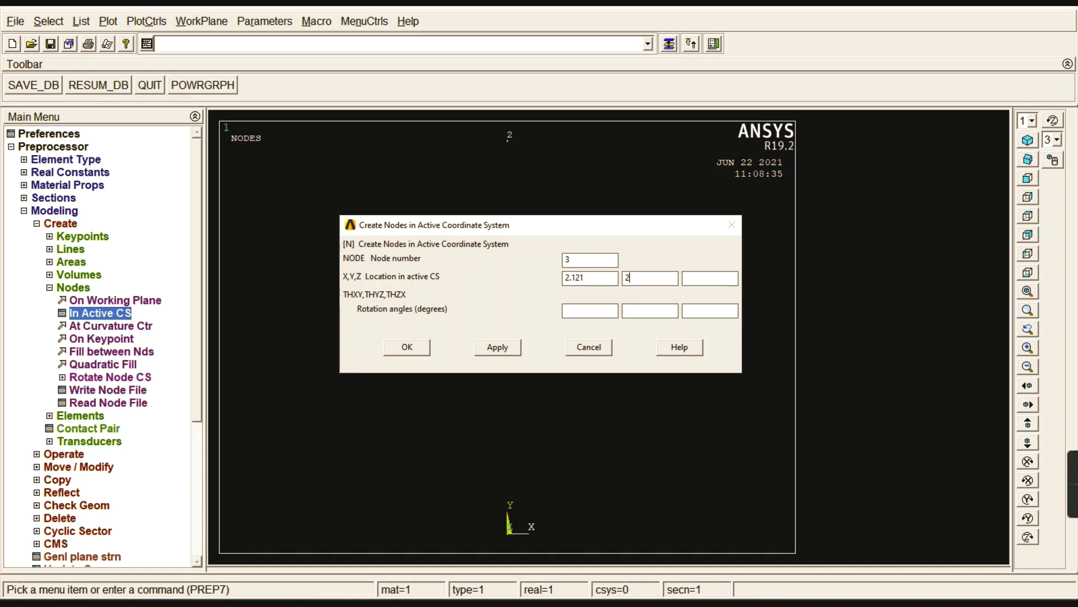
type(".121")
left_click(512, 348)
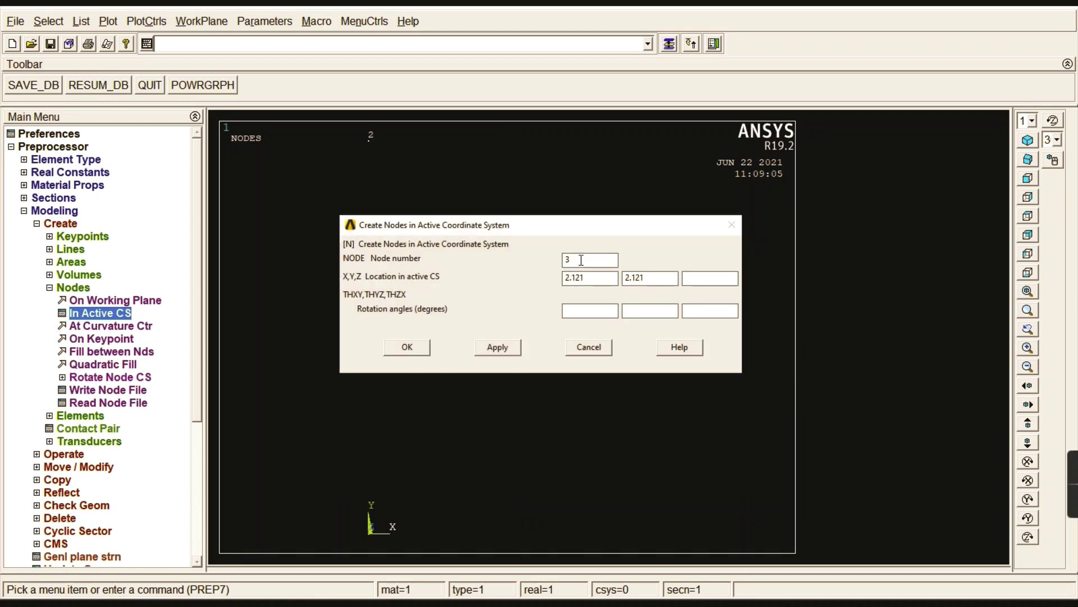
Step: Enter node number 4 with X coordinate 3
double_click(581, 260)
type("4")
key("Tab")
key("BackSpace")
type("3")
key("BackSpace")
Step: Create node 4 at (3,0) and expand the element creation options
type("0")
left_click(407, 348)
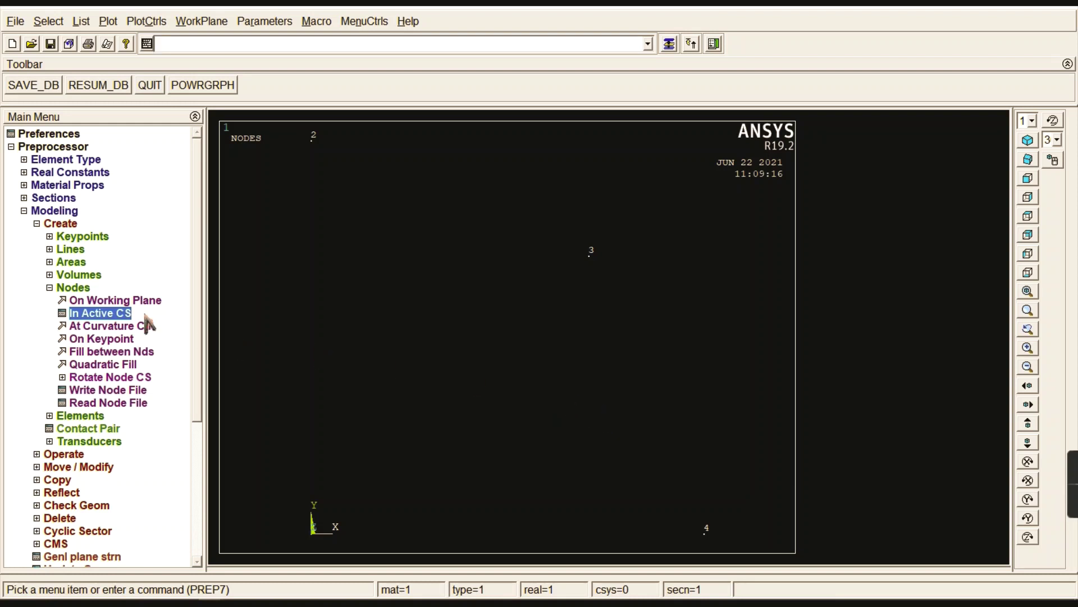
left_click(88, 288)
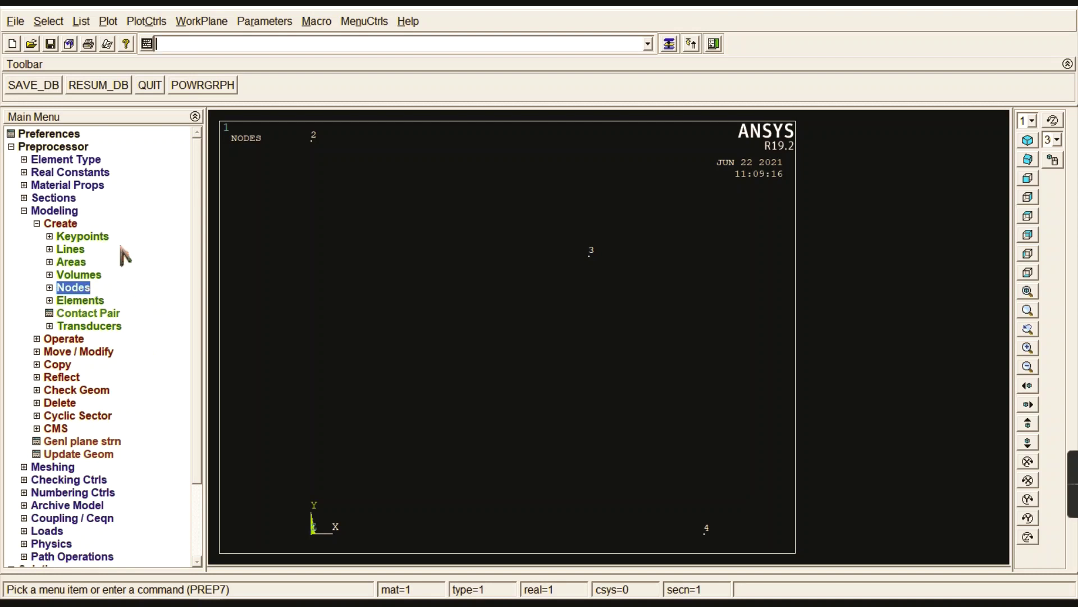
left_click(85, 301)
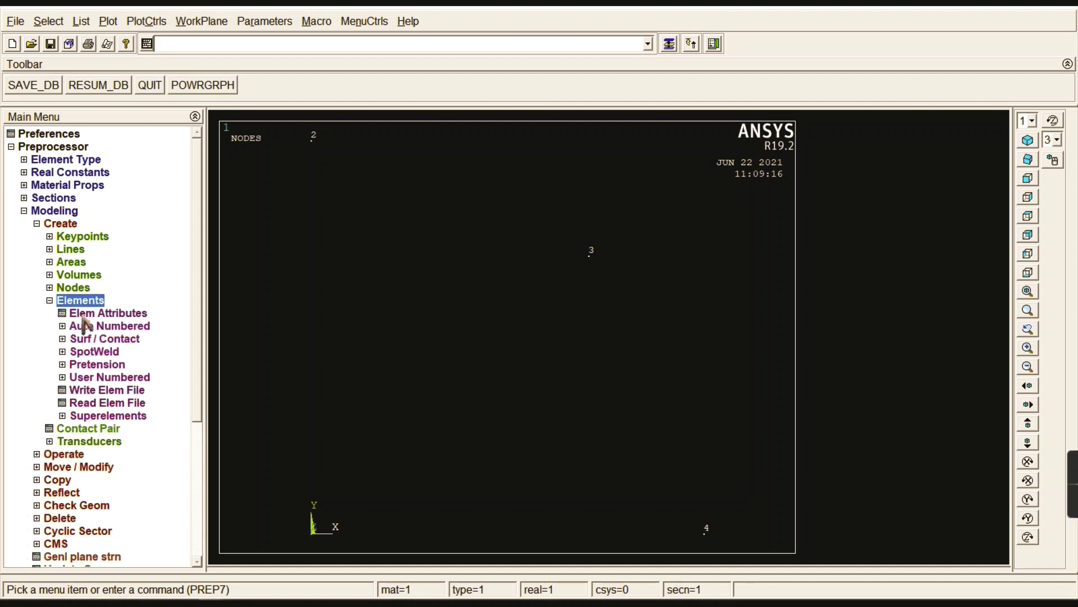
Step: Set element attributes to type 1 LINK180, material 1 and section 1 L1
left_click(84, 313)
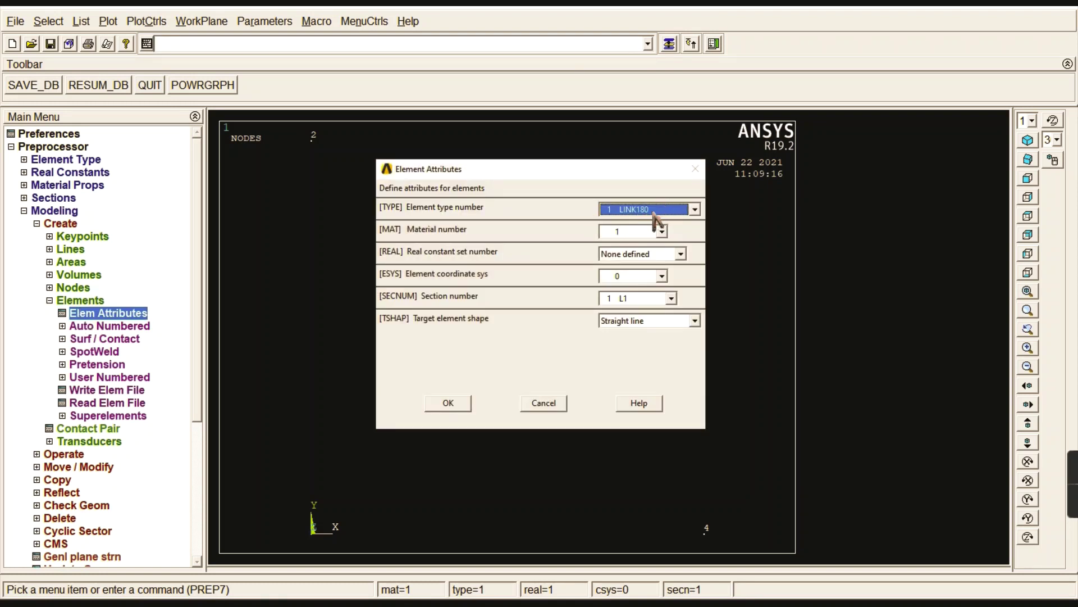
left_click(653, 232)
left_click(654, 242)
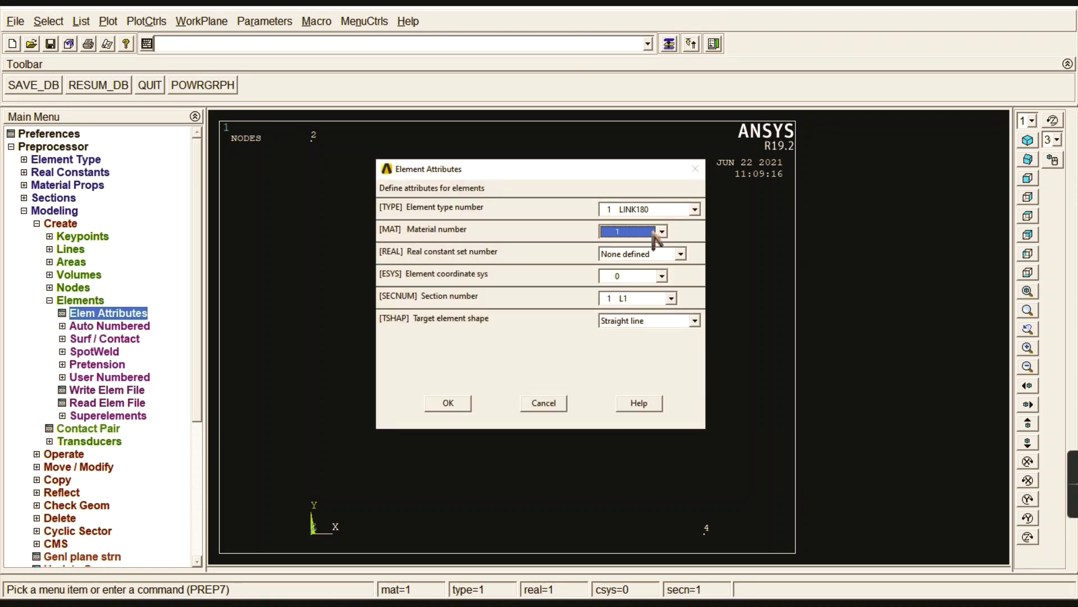
left_click(647, 231)
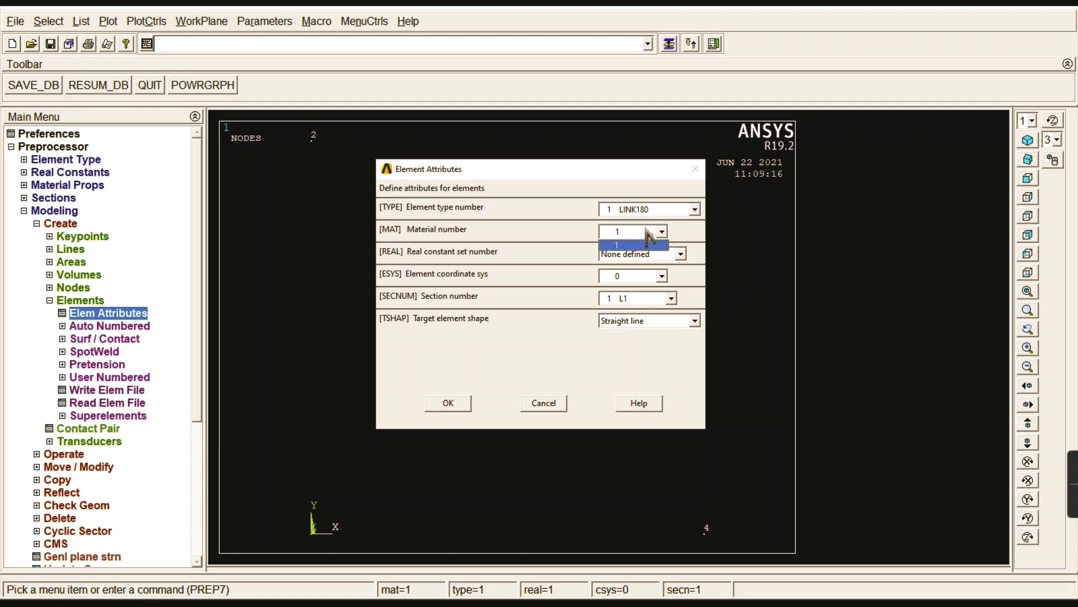
left_click(633, 245)
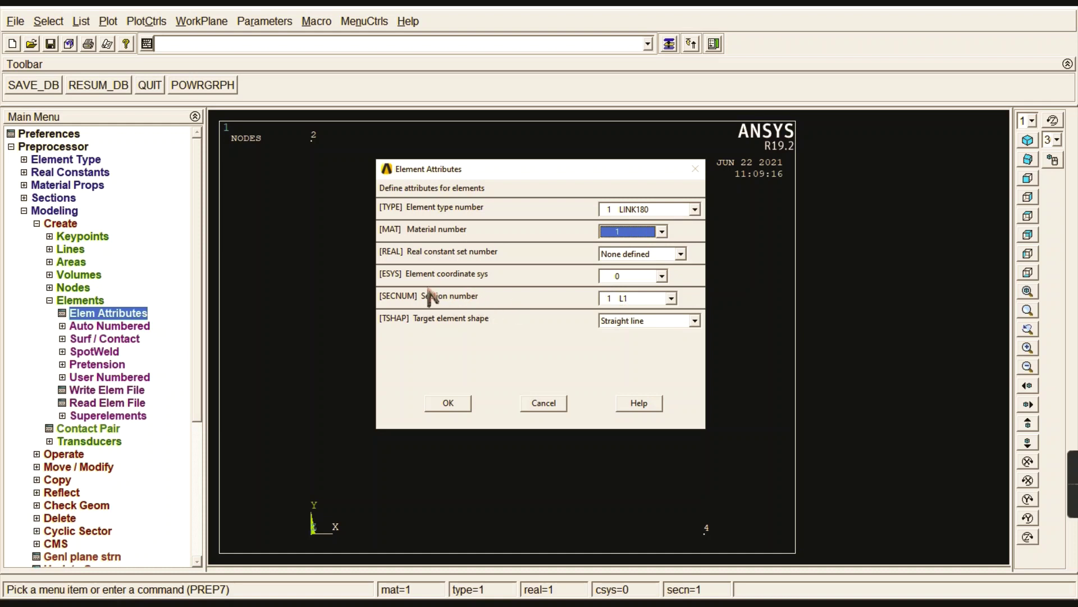
left_click(671, 298)
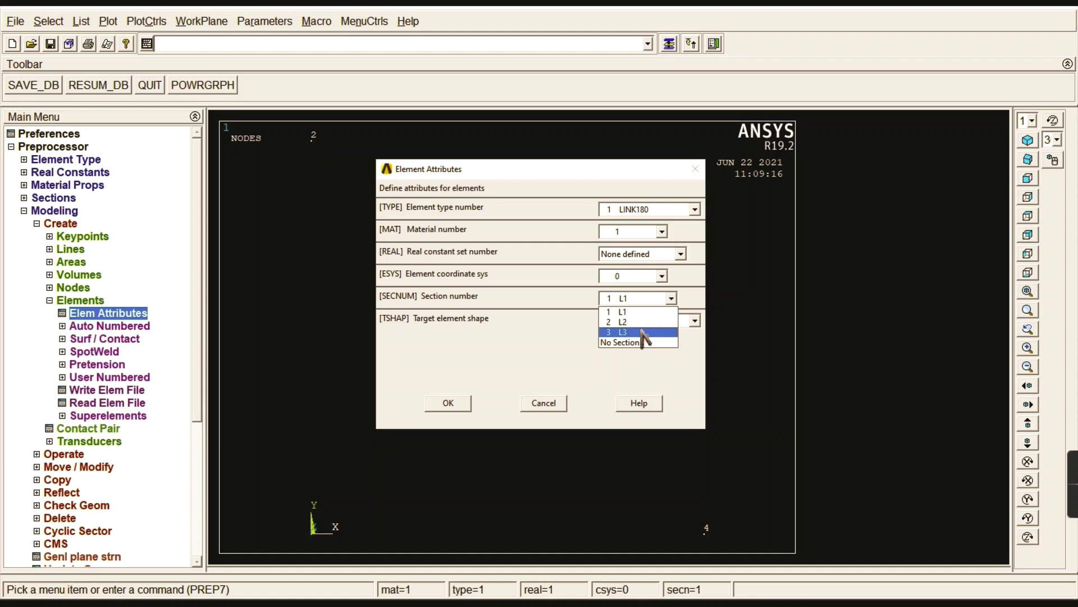
left_click(641, 312)
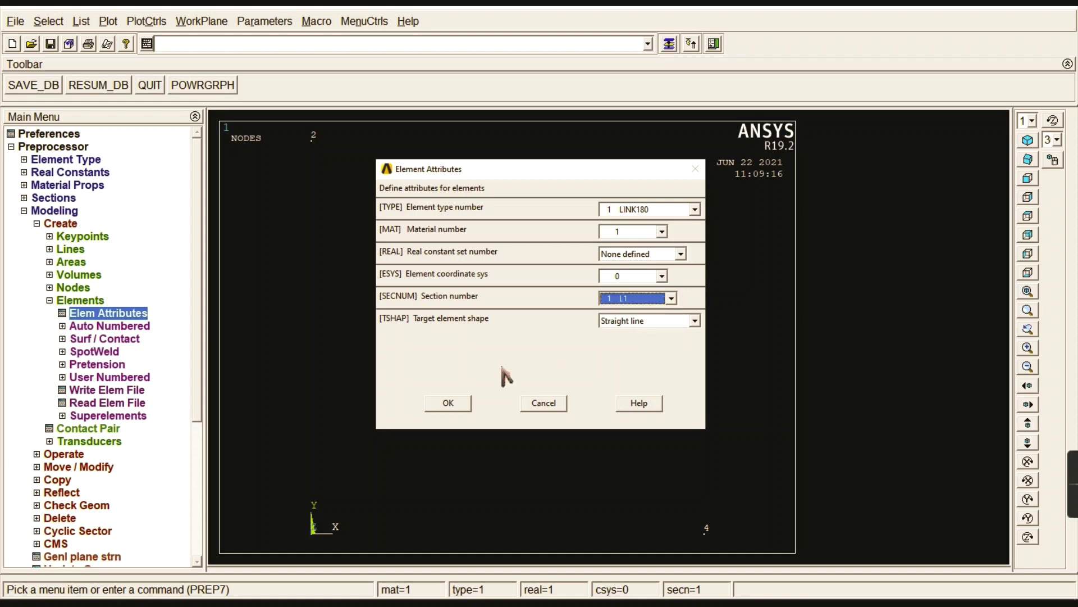
left_click(447, 402)
Step: Create the vertical link element between nodes 1 and 2
left_click(131, 328)
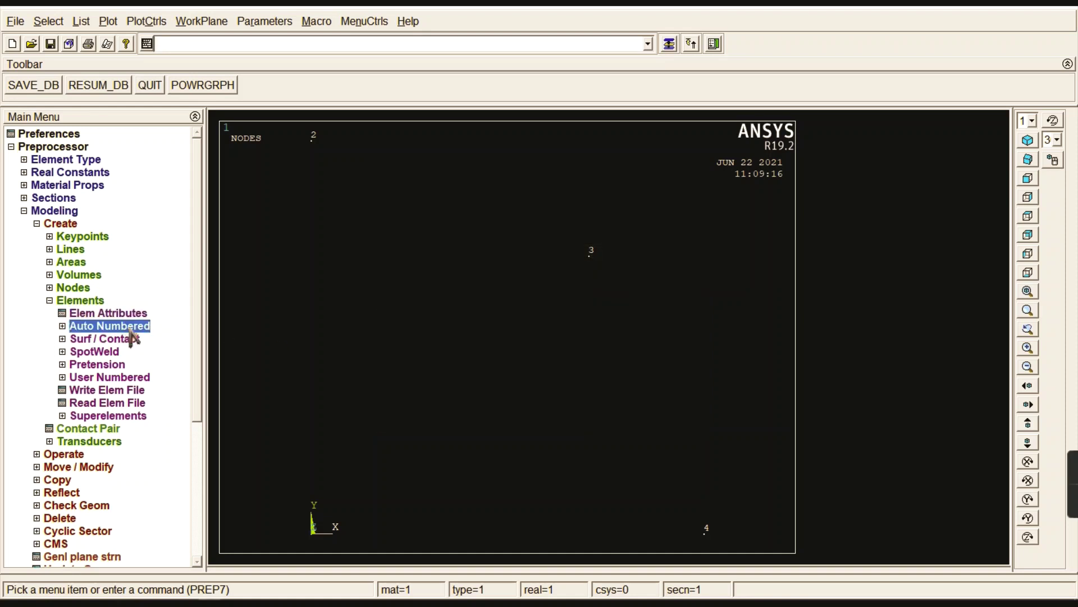
left_click(131, 338)
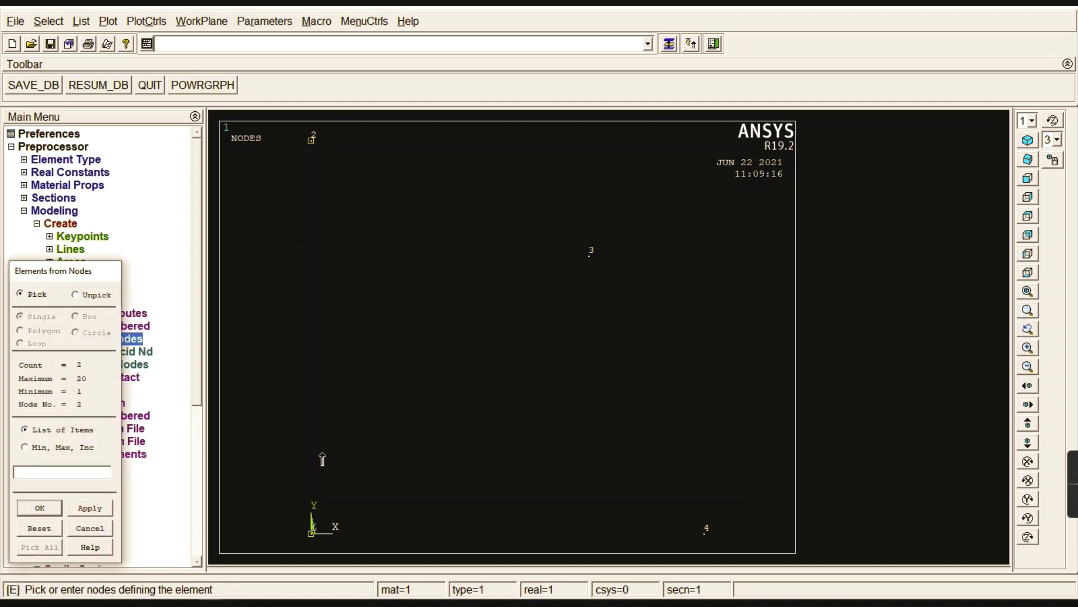
left_click(51, 509)
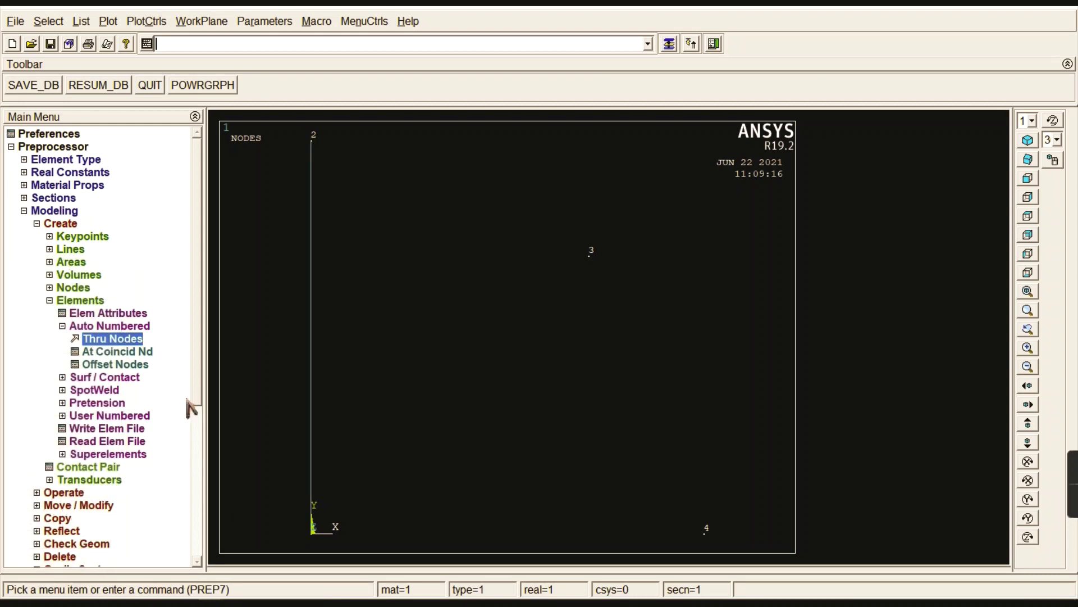
left_click(109, 325)
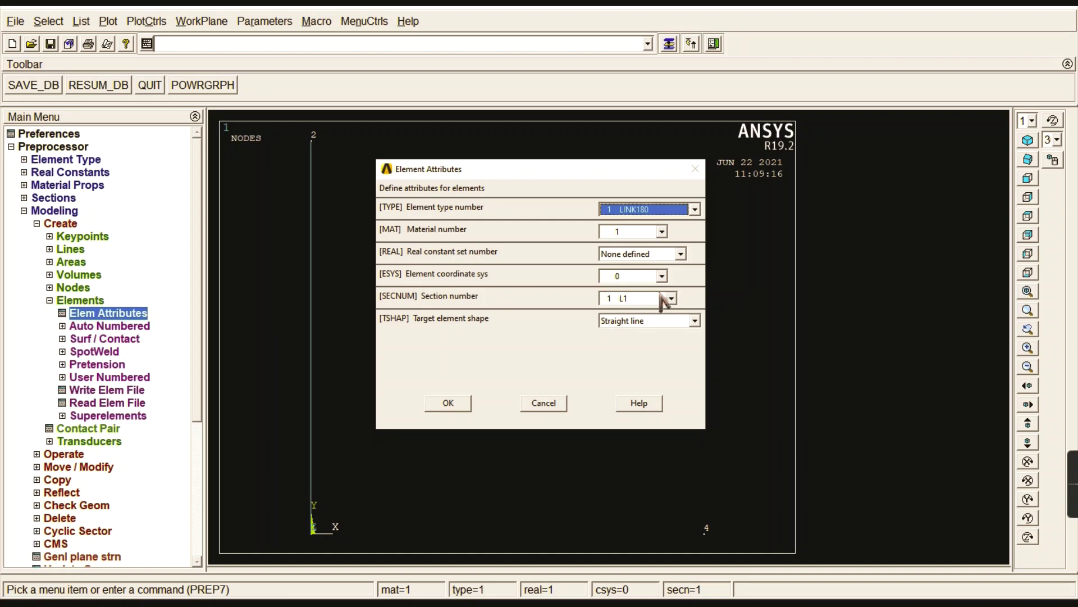
Step: Switch the element attribute section to 2 (L2)
left_click(633, 301)
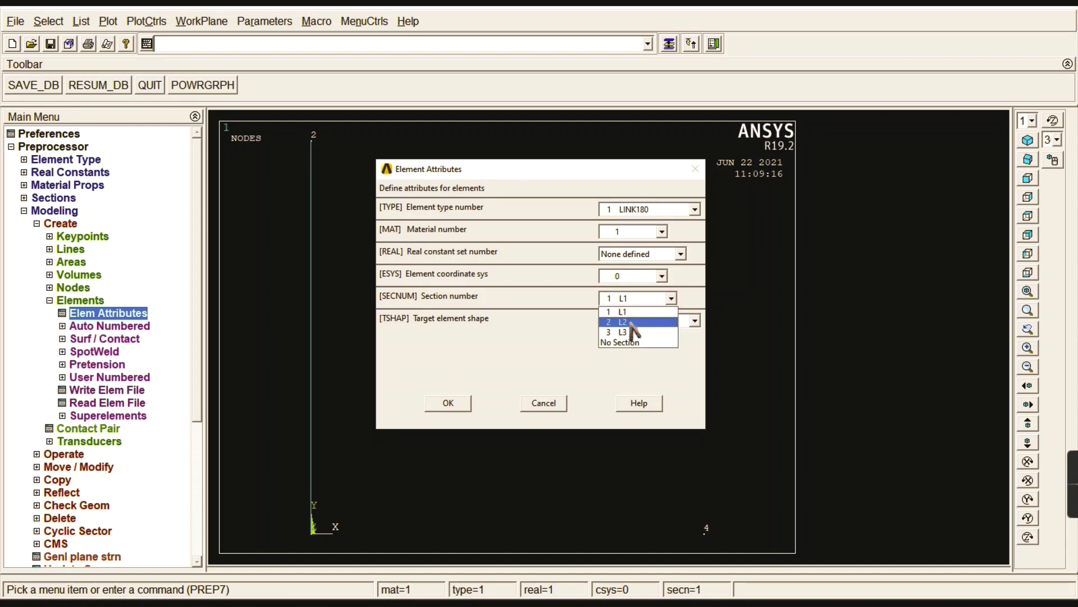
left_click(633, 322)
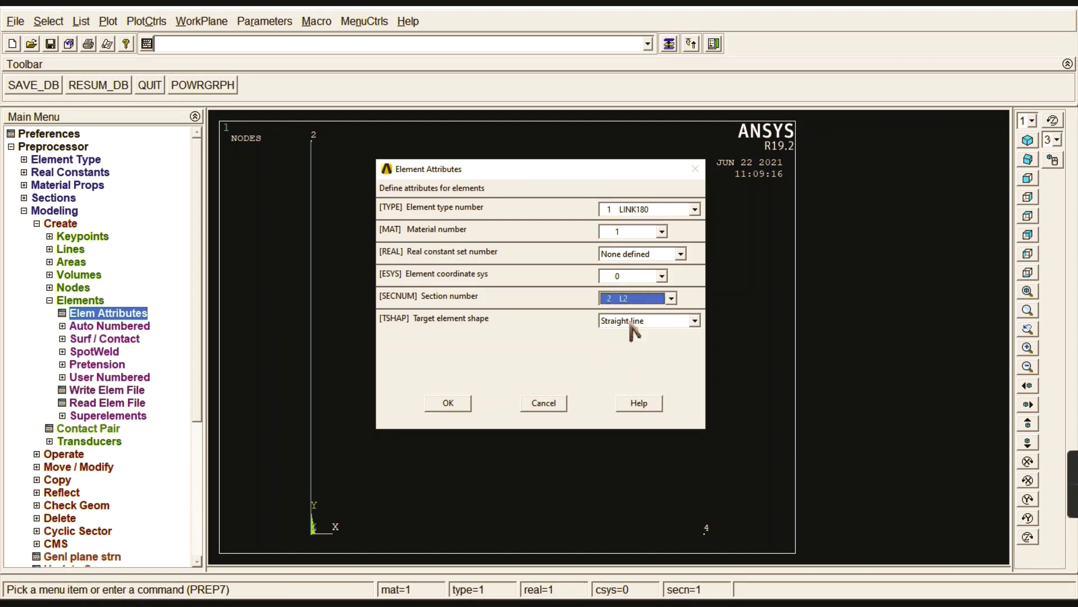
left_click(462, 410)
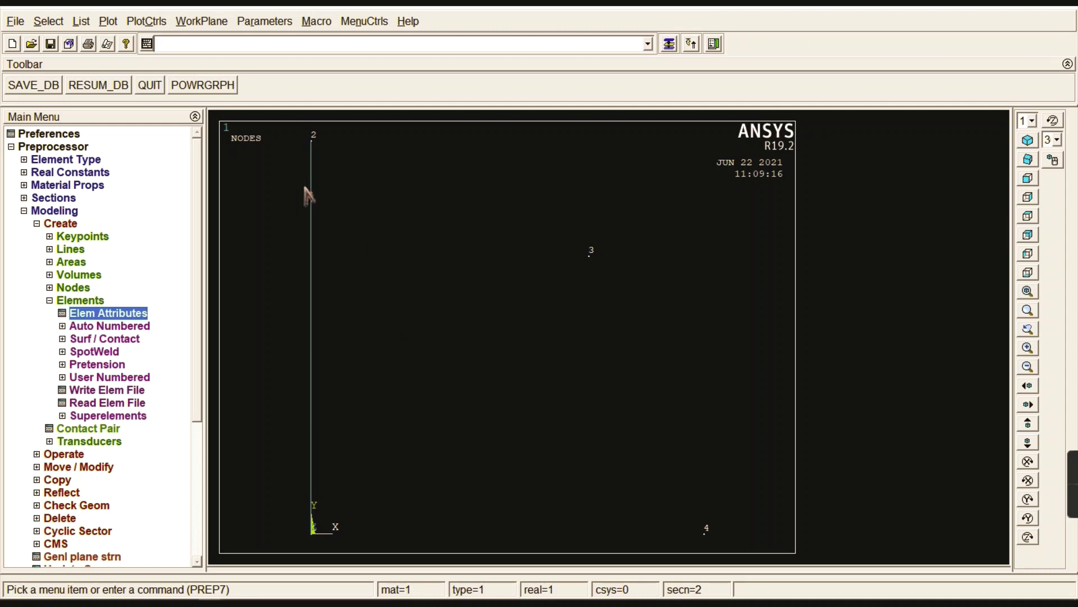
Step: Create the diagonal link element from node 1 to node 3
left_click(128, 328)
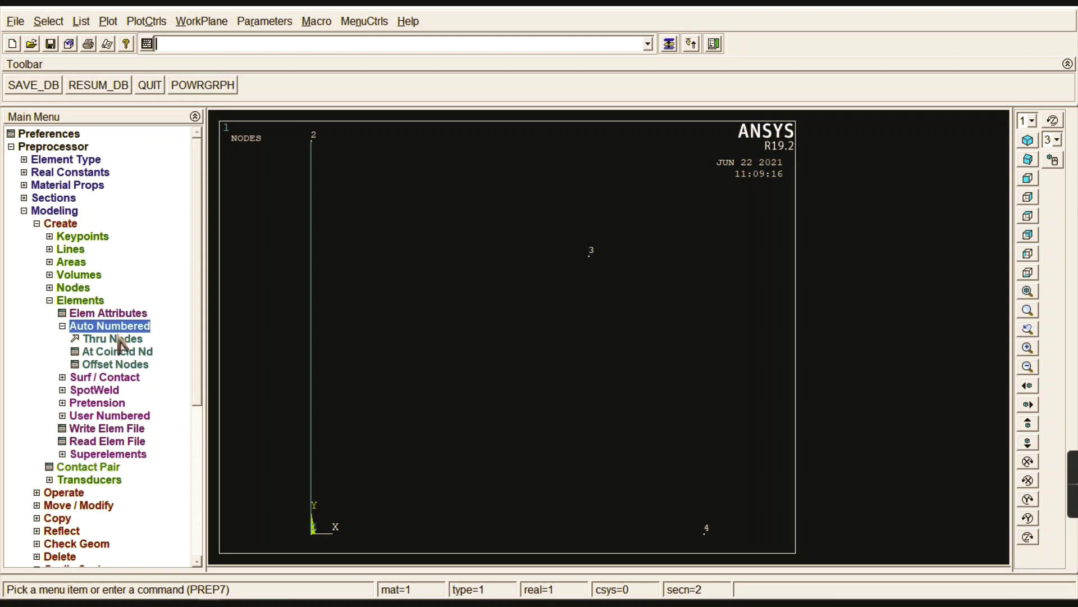
left_click(119, 339)
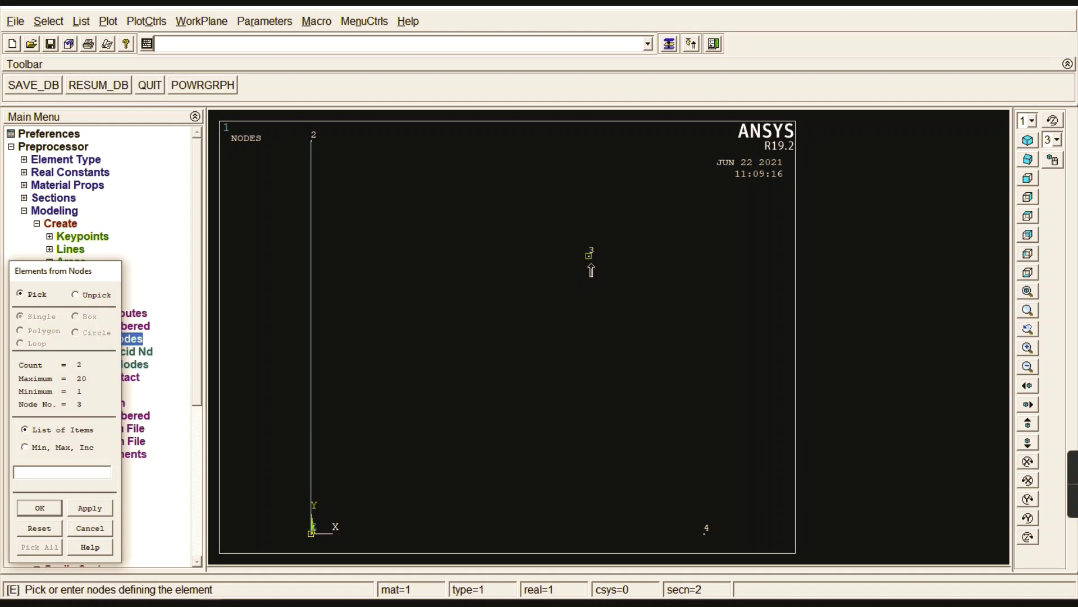
left_click(39, 508)
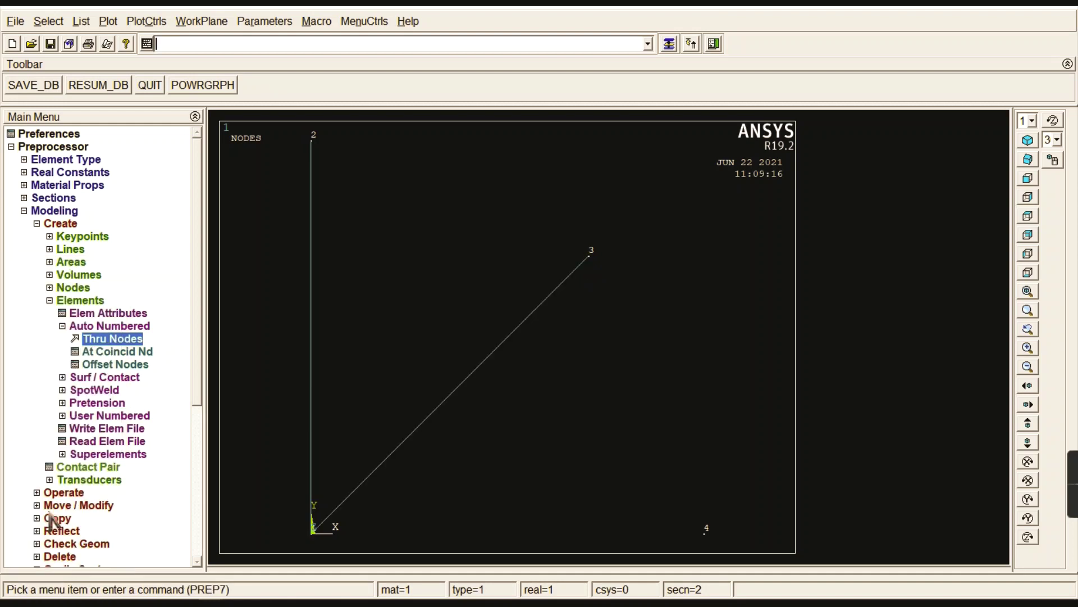
left_click(123, 315)
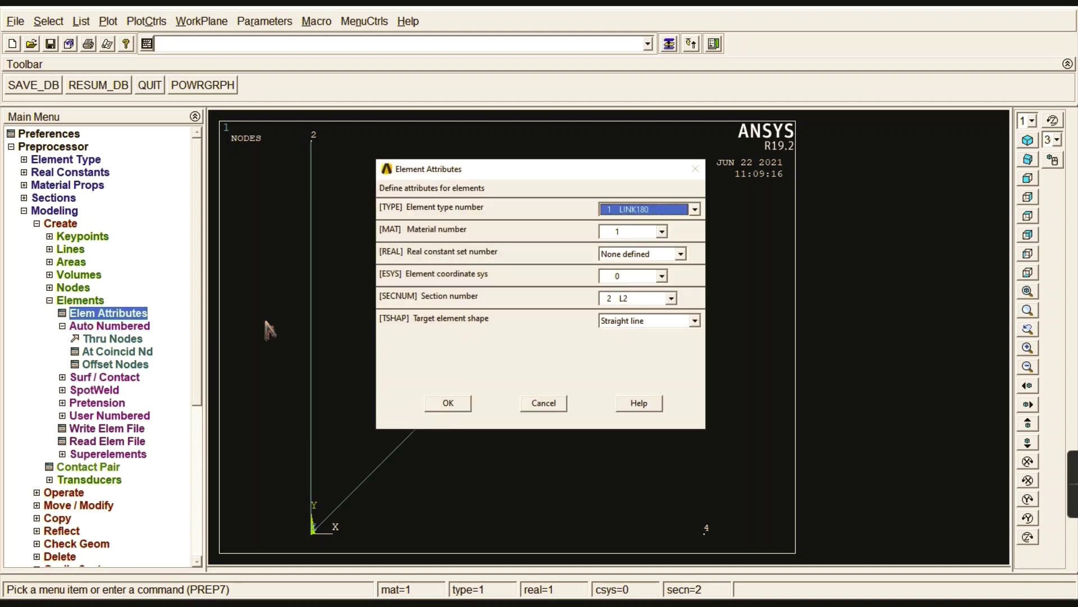
Step: Switch the element attribute section to 3 (L3)
left_click(671, 298)
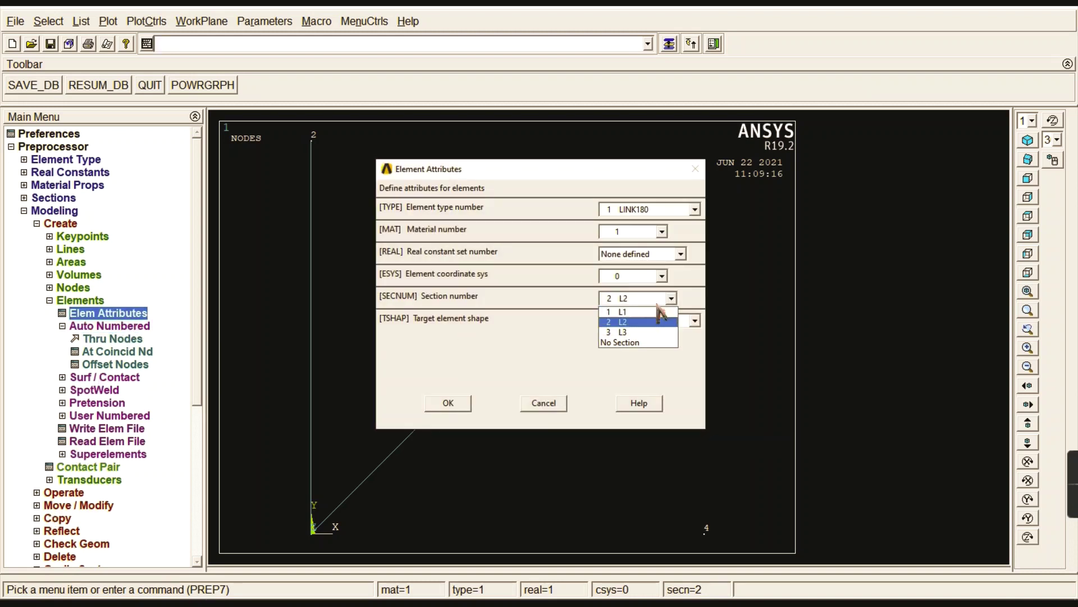
left_click(624, 332)
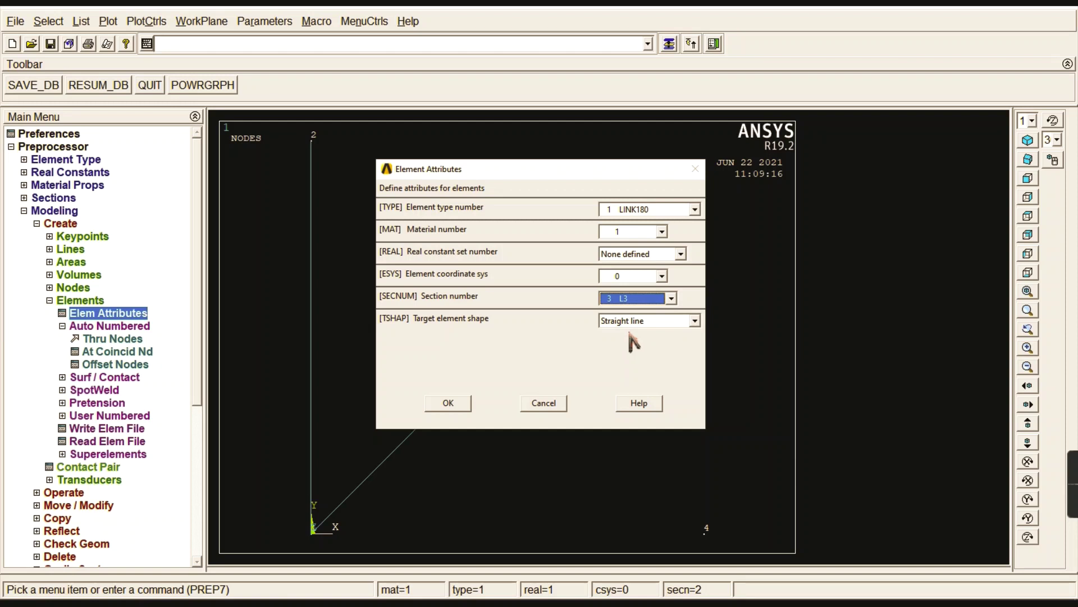
left_click(451, 405)
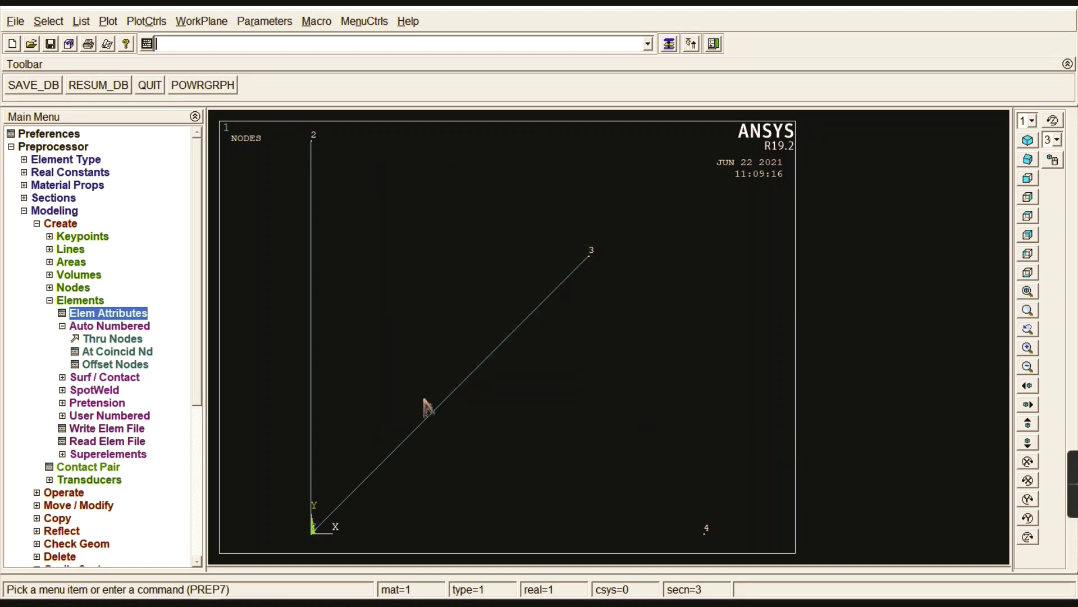
Step: Create the horizontal link element from node 1 to node 4
left_click(101, 338)
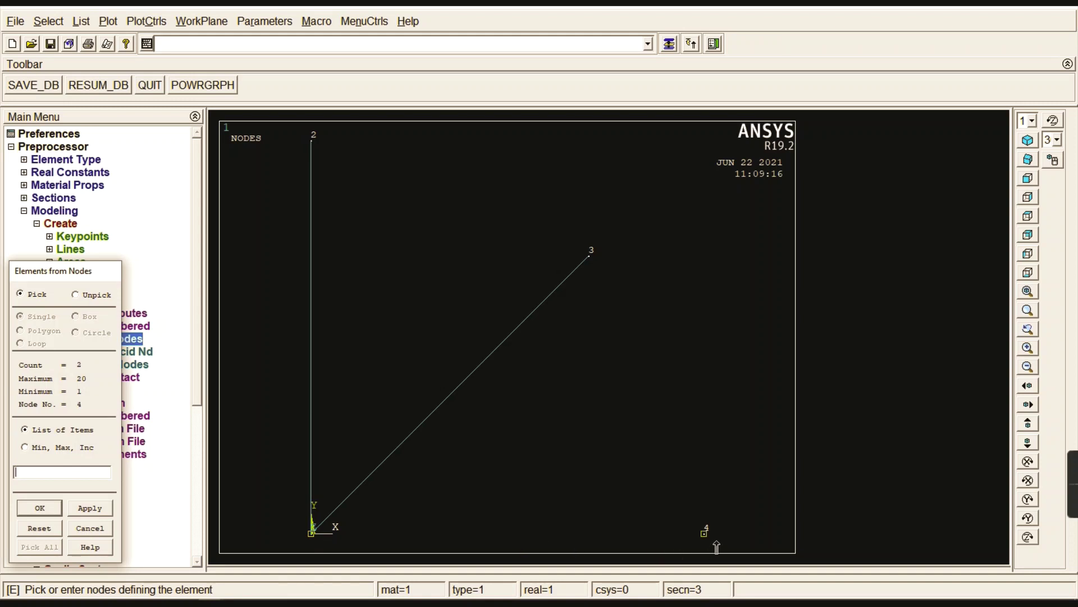
left_click(39, 508)
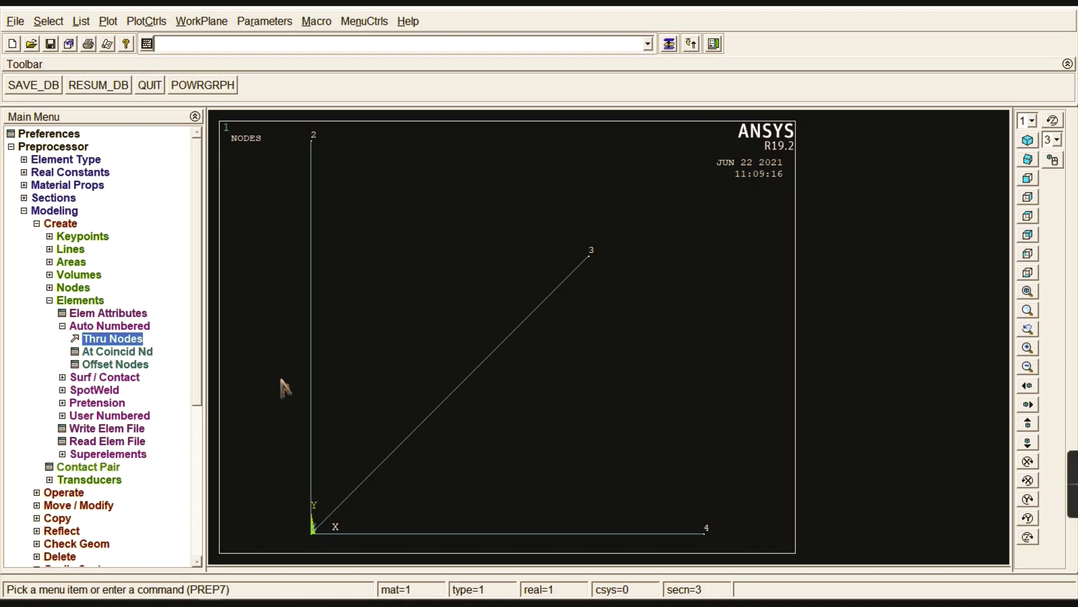
left_click(101, 325)
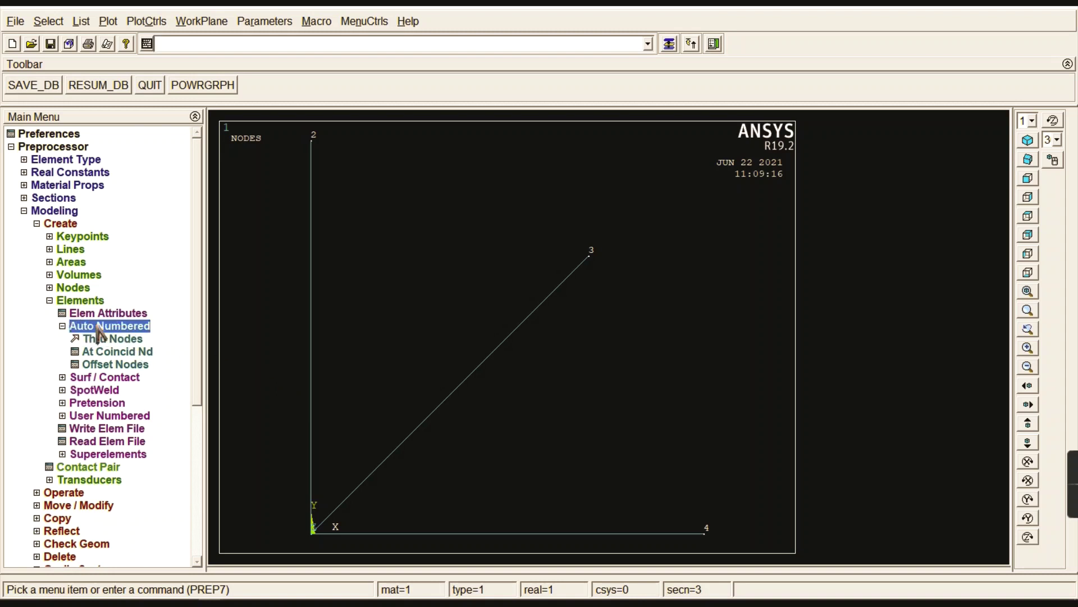
left_click(81, 300)
left_click(58, 211)
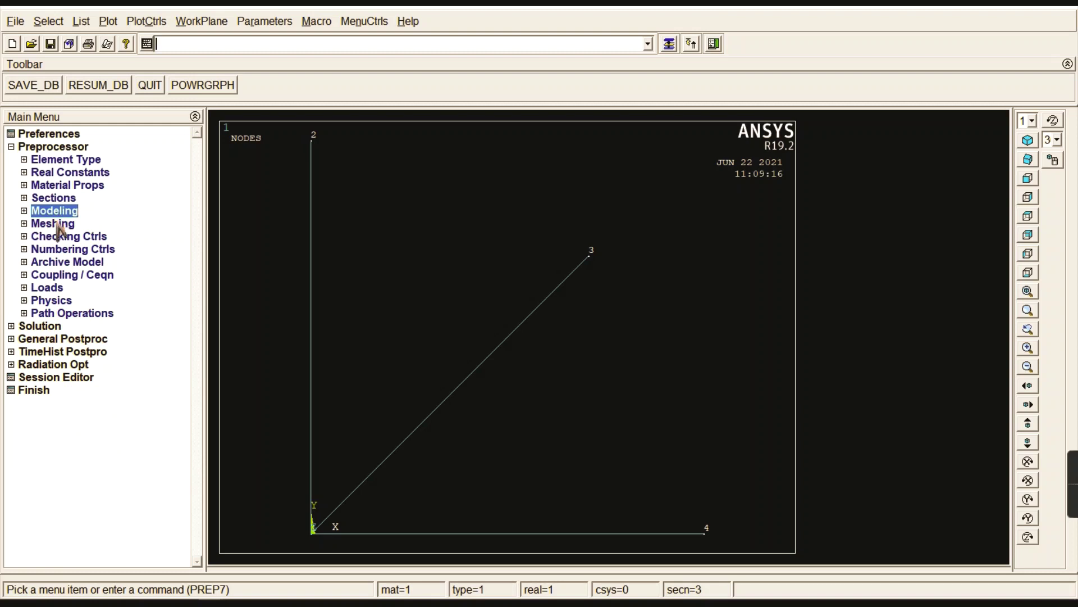
Step: Constrain all degrees of freedom at support nodes 2, 3 and 4
left_click(53, 146)
left_click(50, 159)
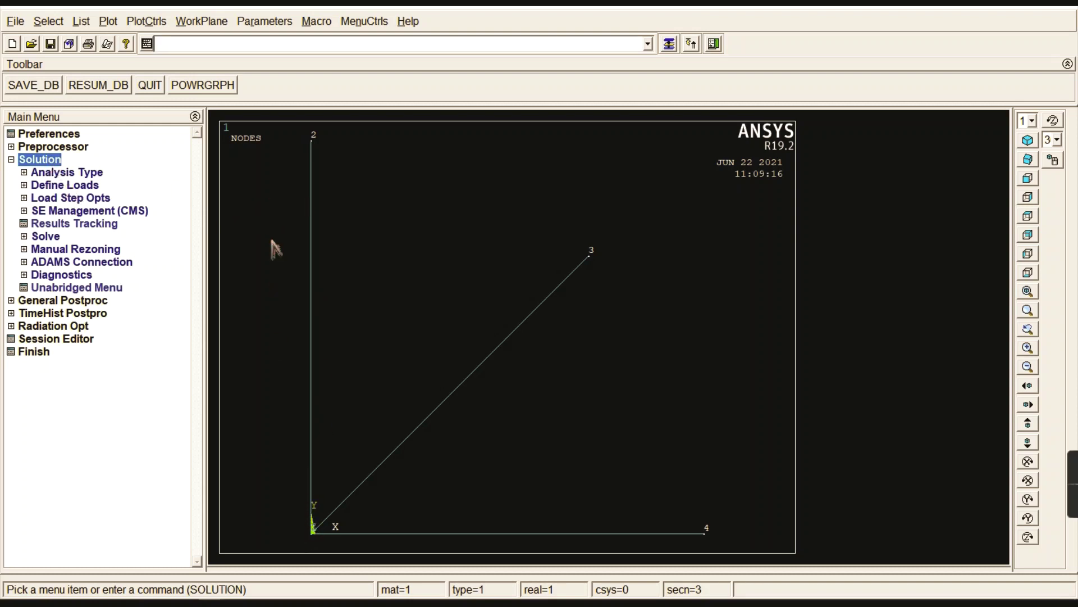
left_click(59, 186)
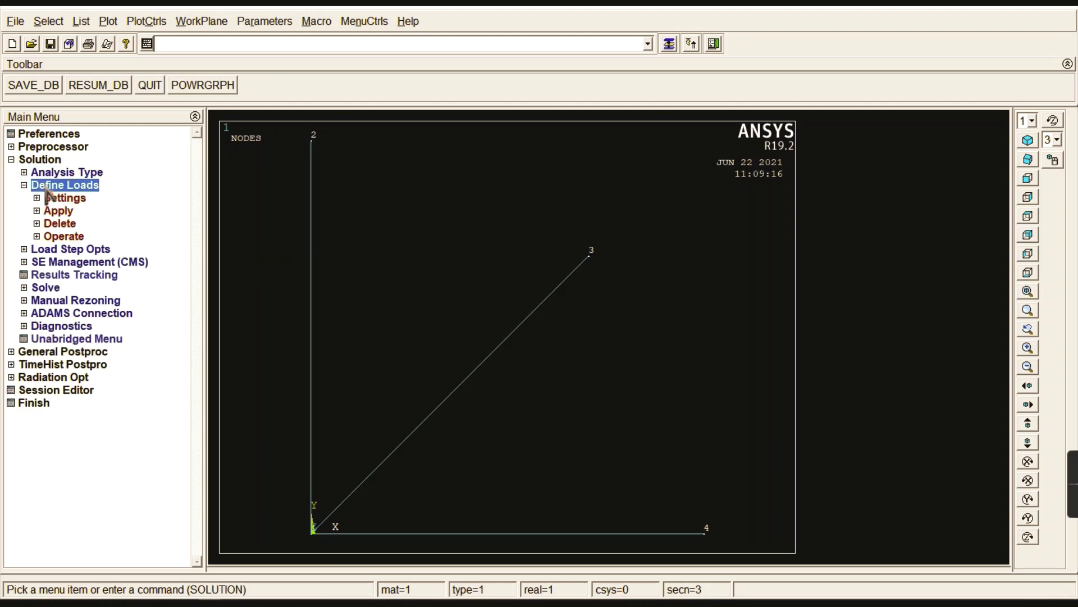
left_click(64, 212)
left_click(85, 224)
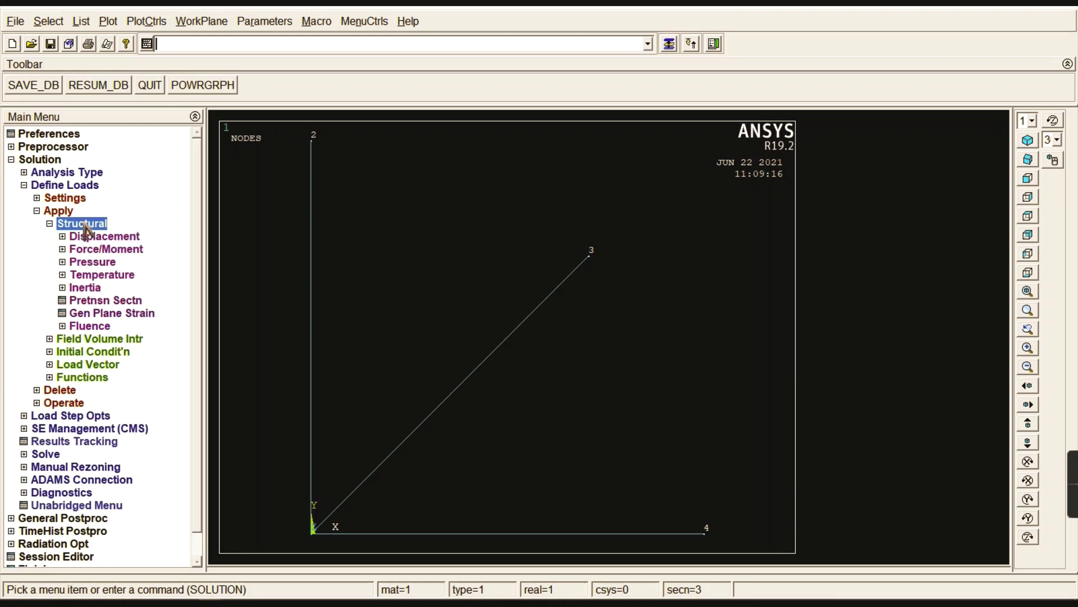
left_click(115, 237)
left_click(111, 288)
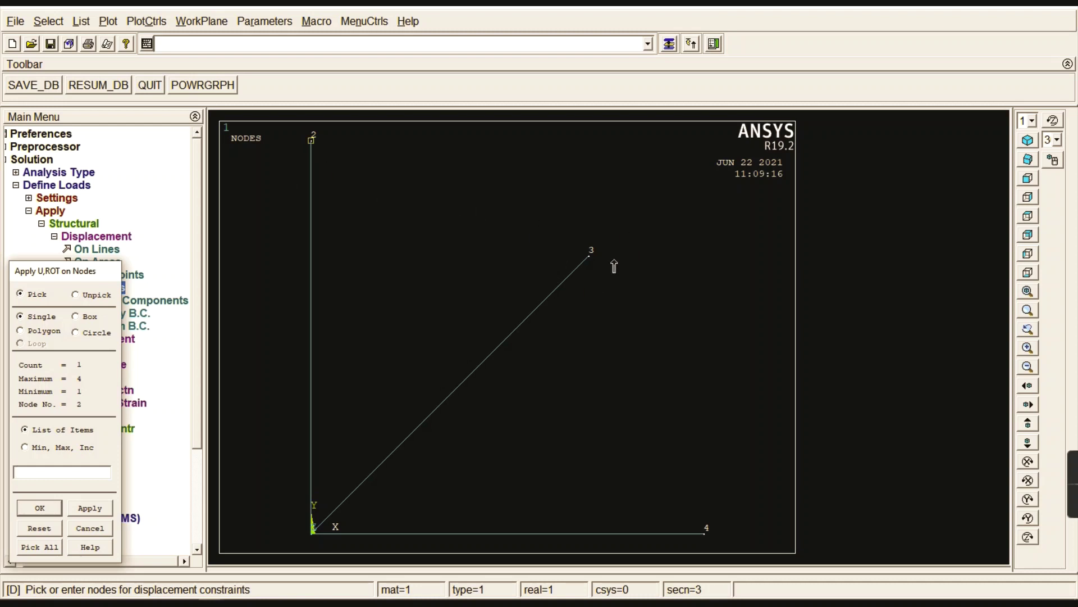
left_click(43, 510)
left_click(635, 237)
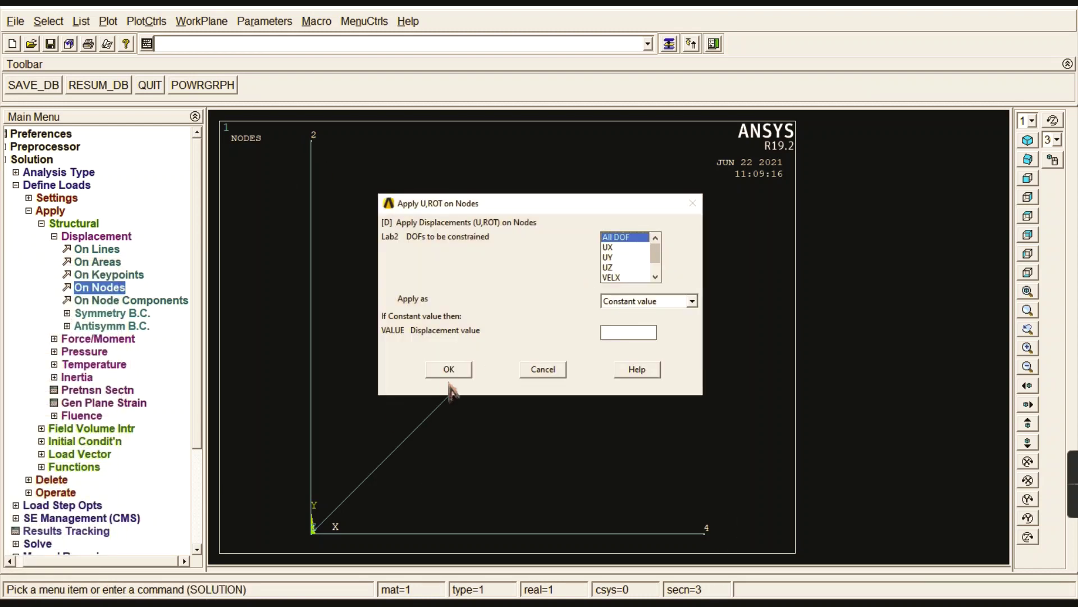
left_click(448, 369)
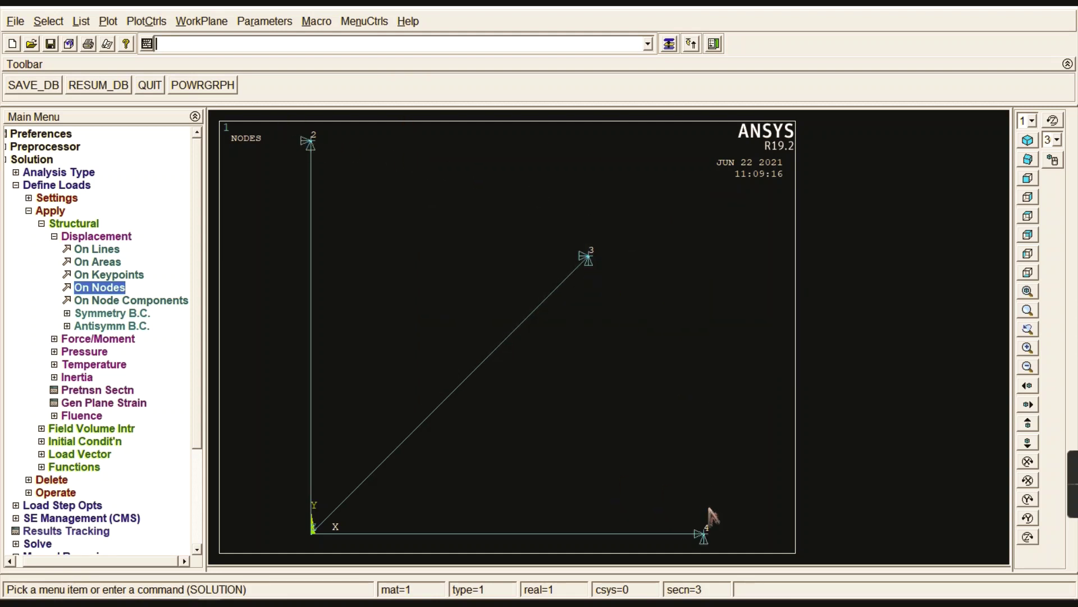
left_click(119, 238)
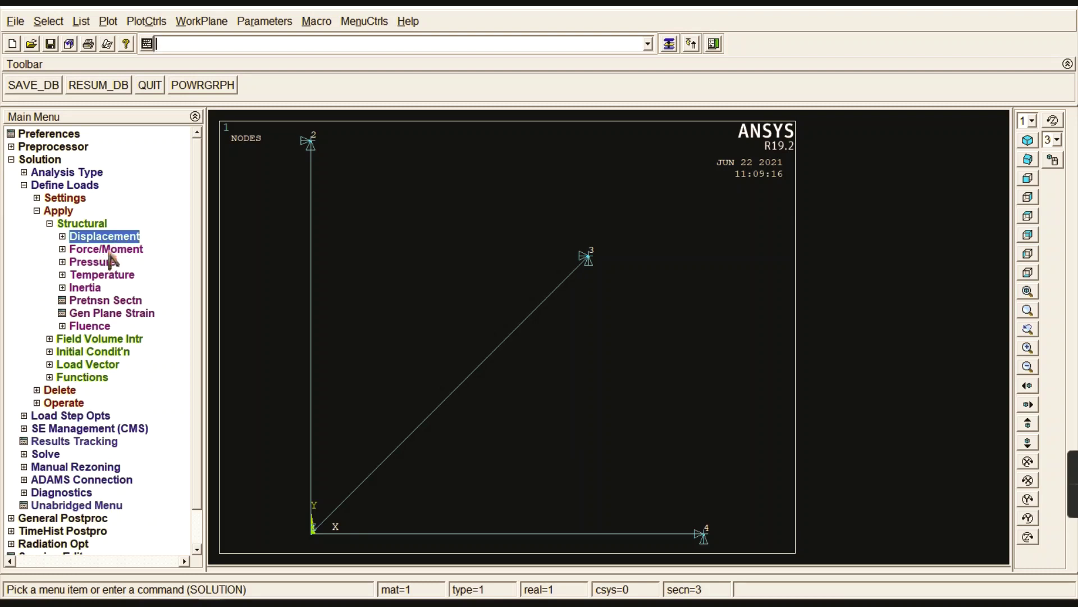
Step: Apply an FX force of -10e3 at node 1
left_click(110, 250)
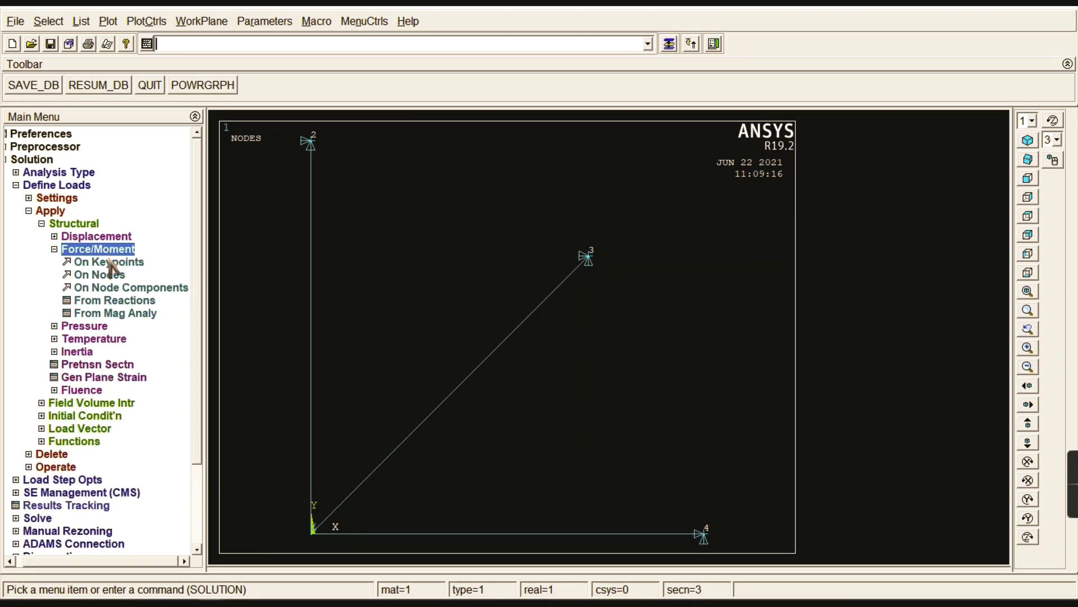
left_click(112, 275)
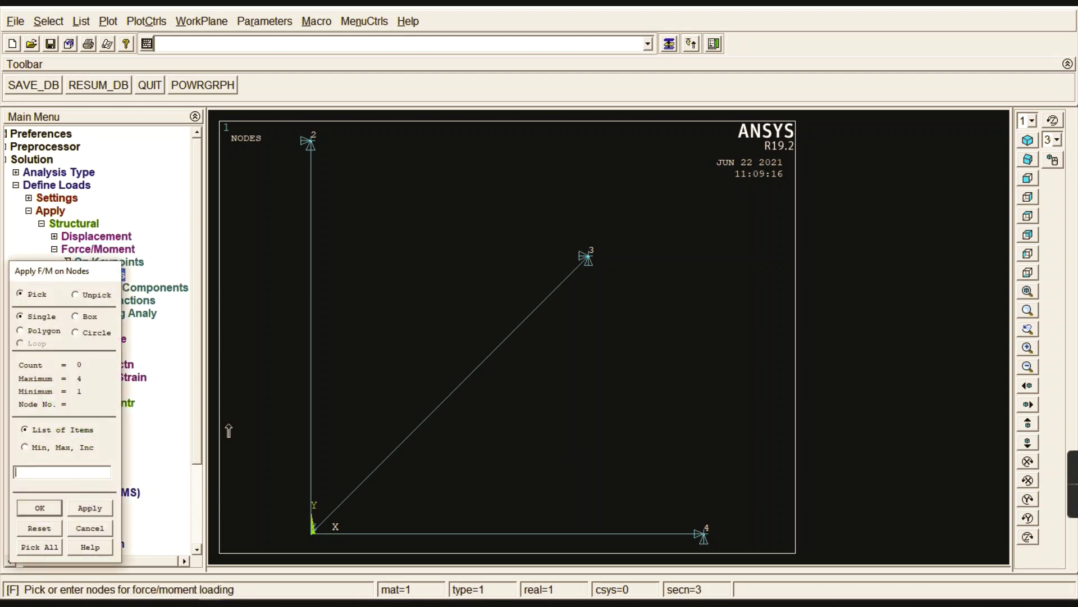
left_click(314, 537)
left_click(89, 512)
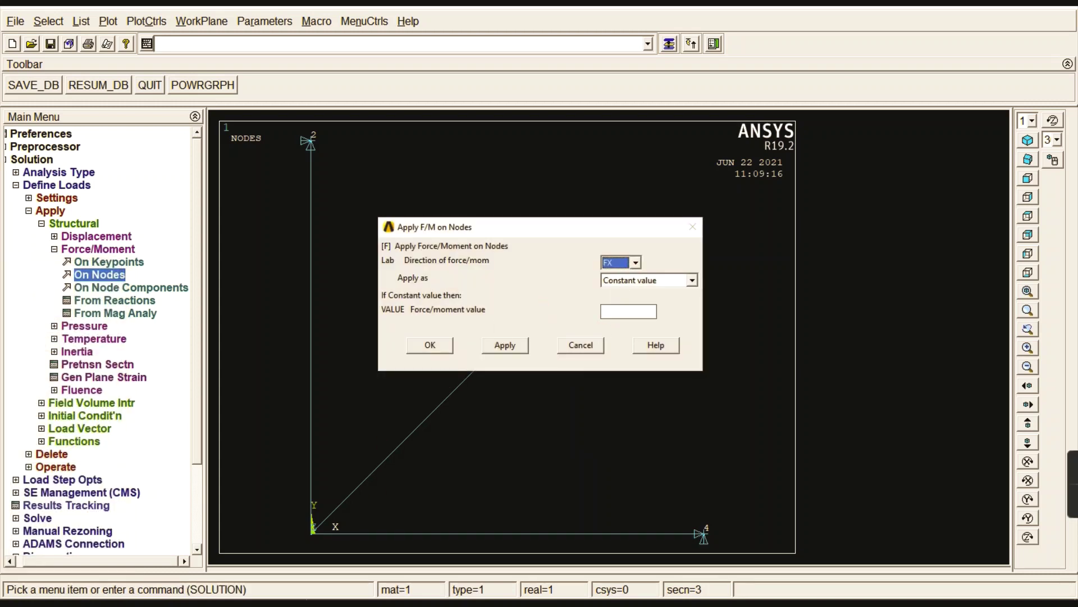
left_click(235, 591)
left_click(498, 348)
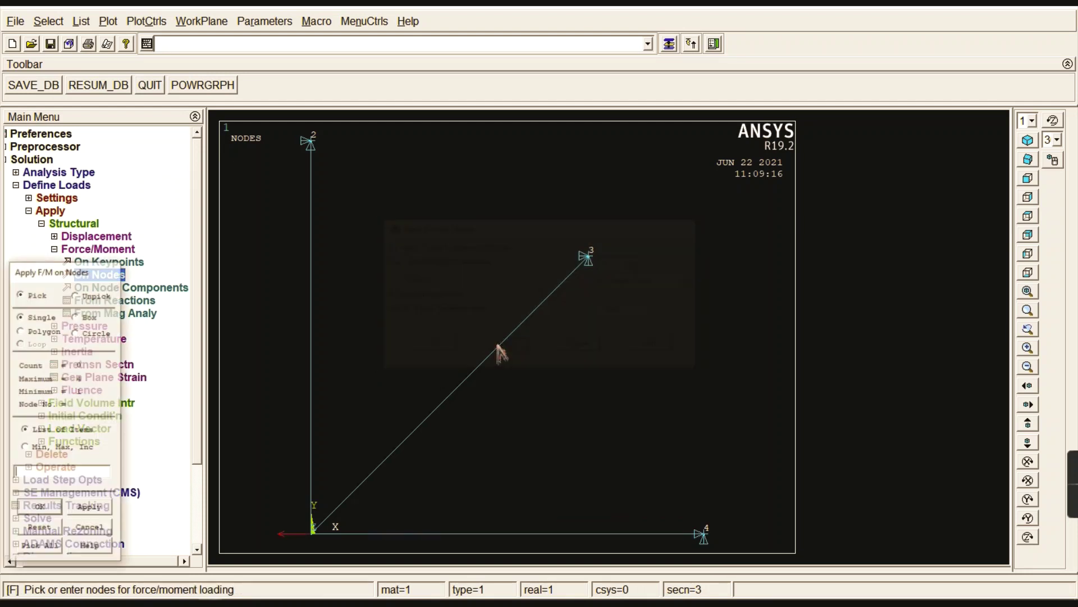
Step: Begin a second force at node 1 in the Y direction, value -20e3
left_click(40, 508)
left_click(634, 262)
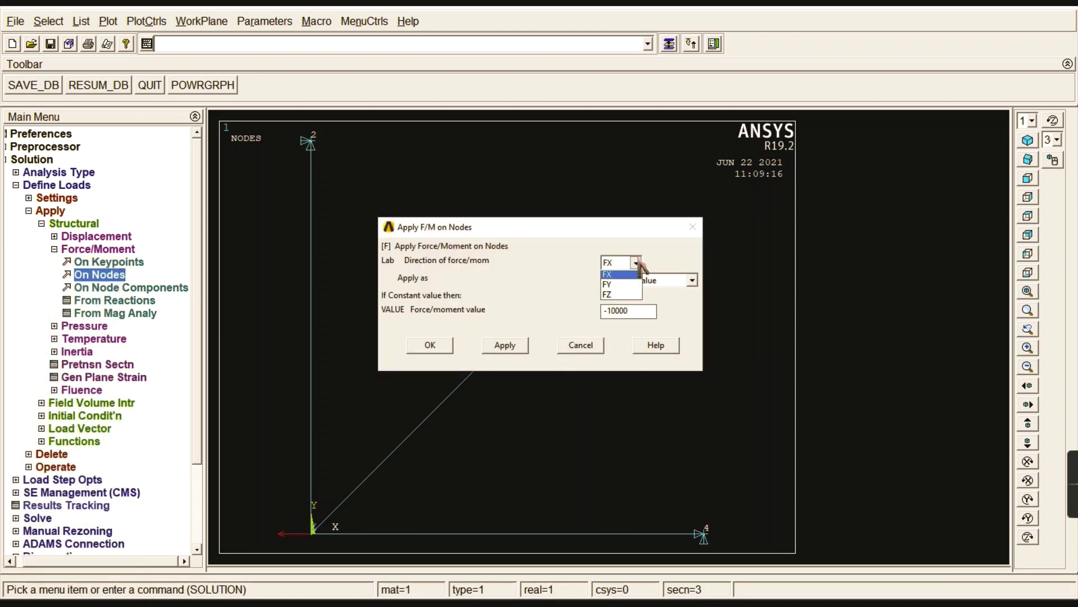
left_click(620, 278)
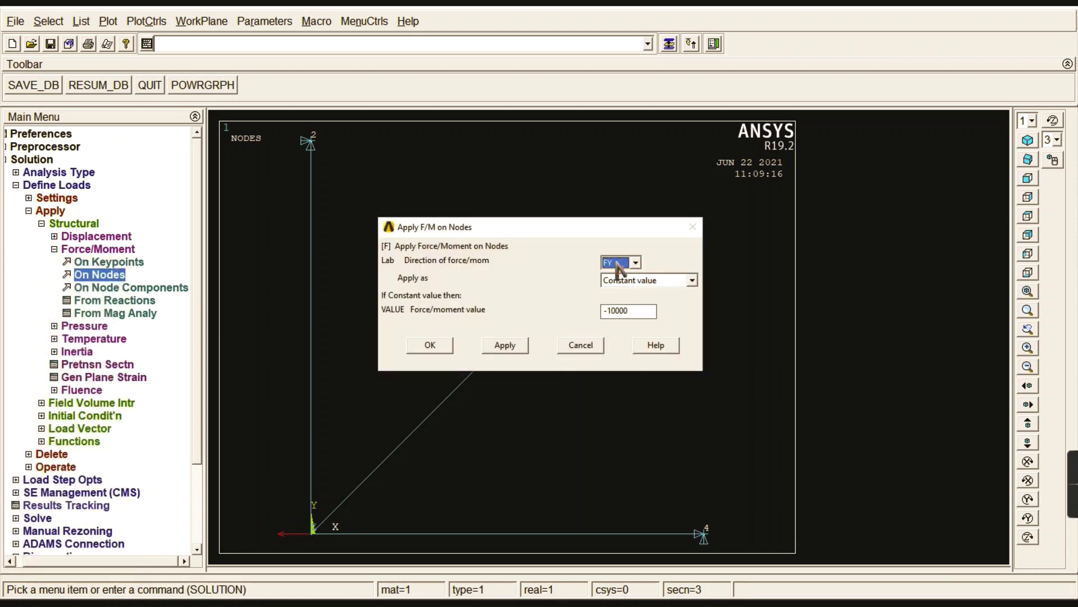
left_click(626, 310)
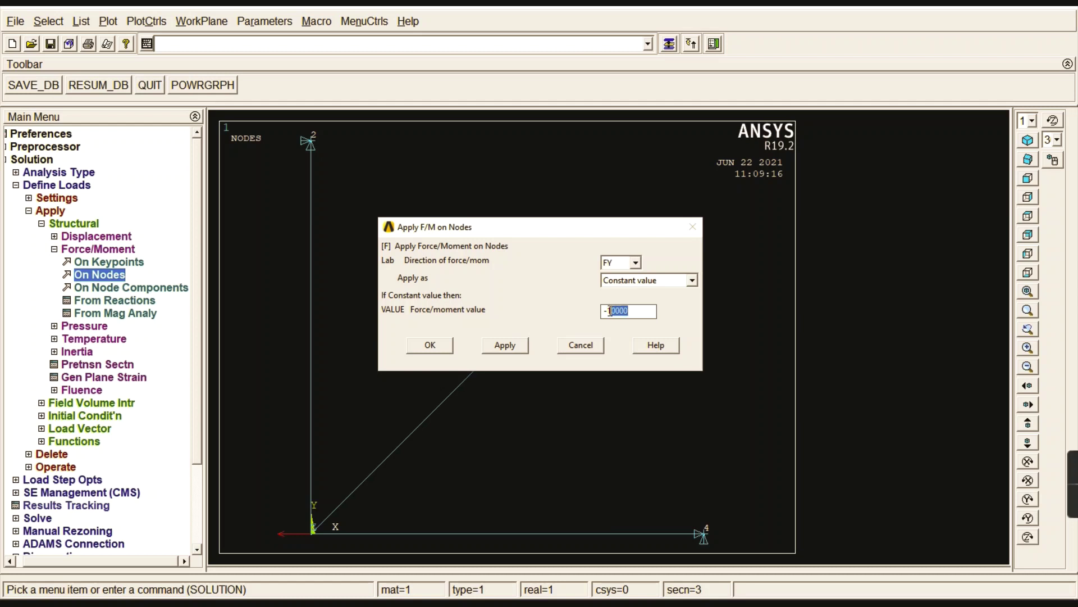
type("20e3")
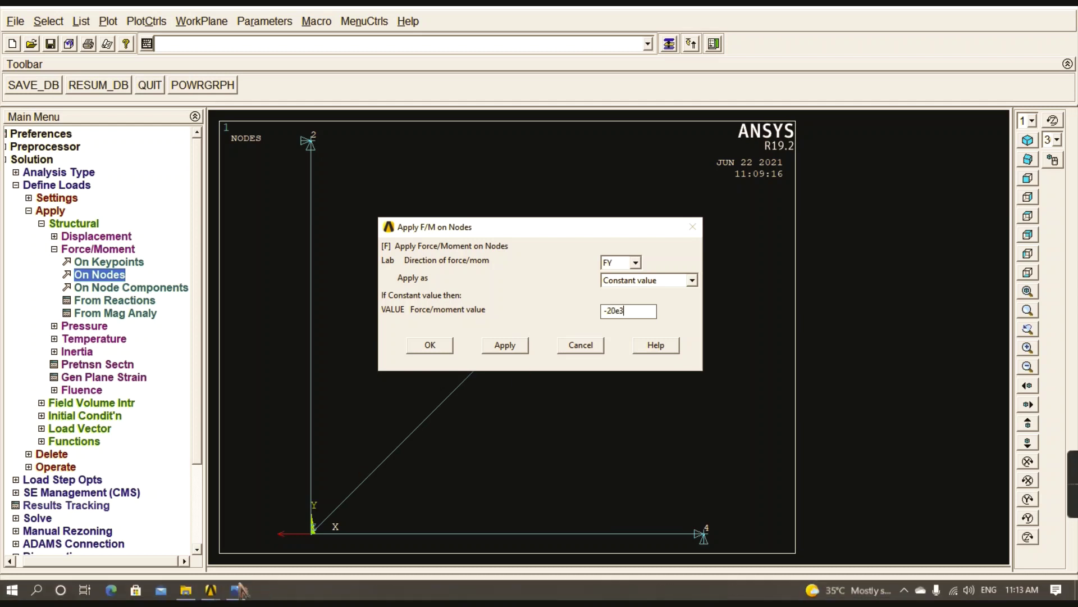
left_click(235, 589)
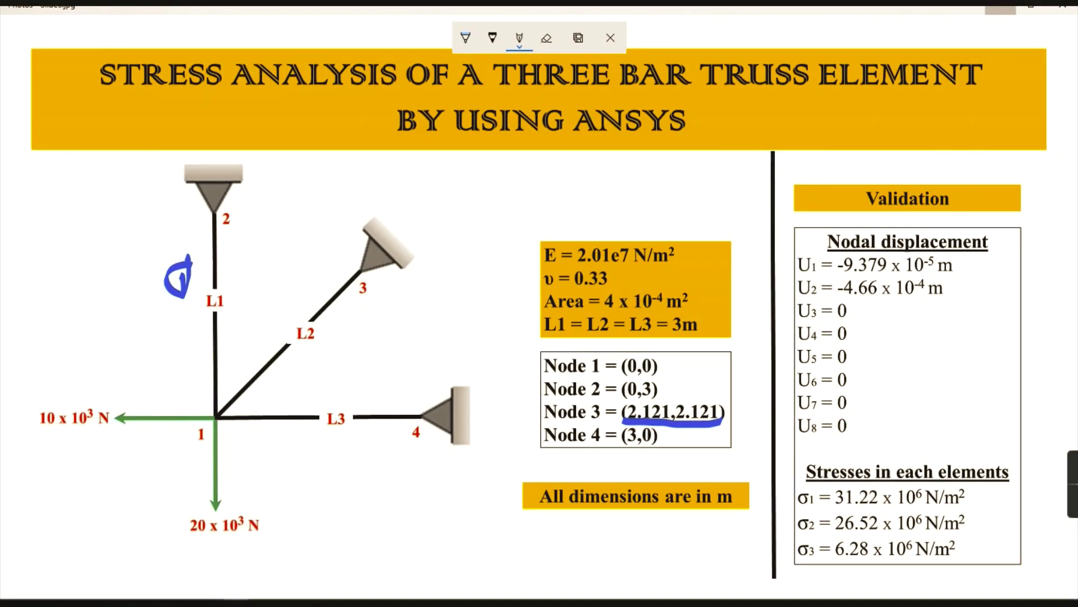
Step: Confirm the −20e3 Y-direction force on node 1 and collapse the load menus
left_click(1000, 8)
left_click(430, 346)
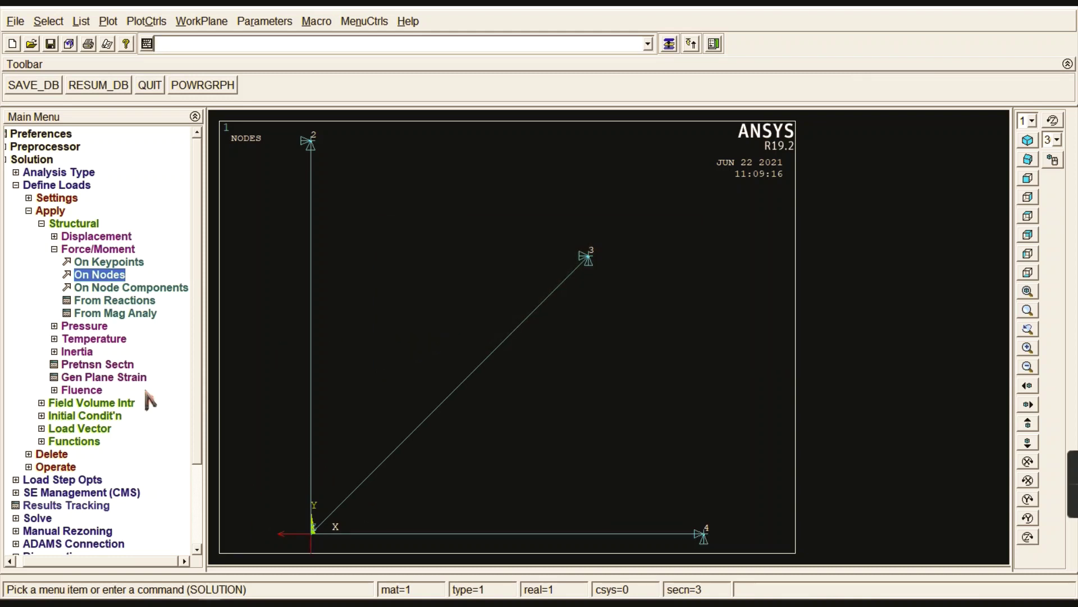
left_click(93, 250)
left_click(89, 224)
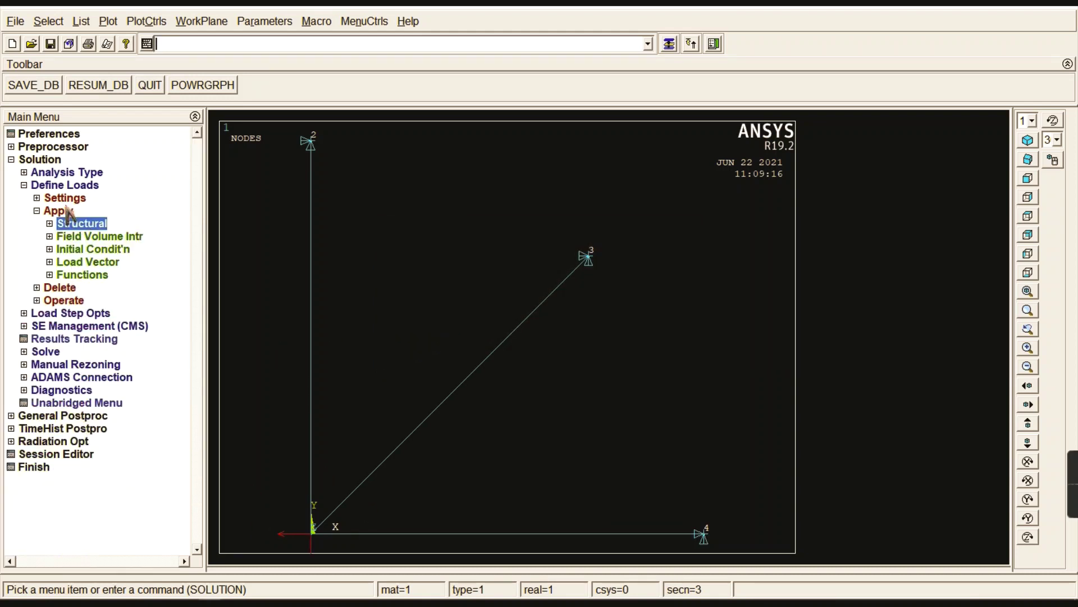
left_click(66, 212)
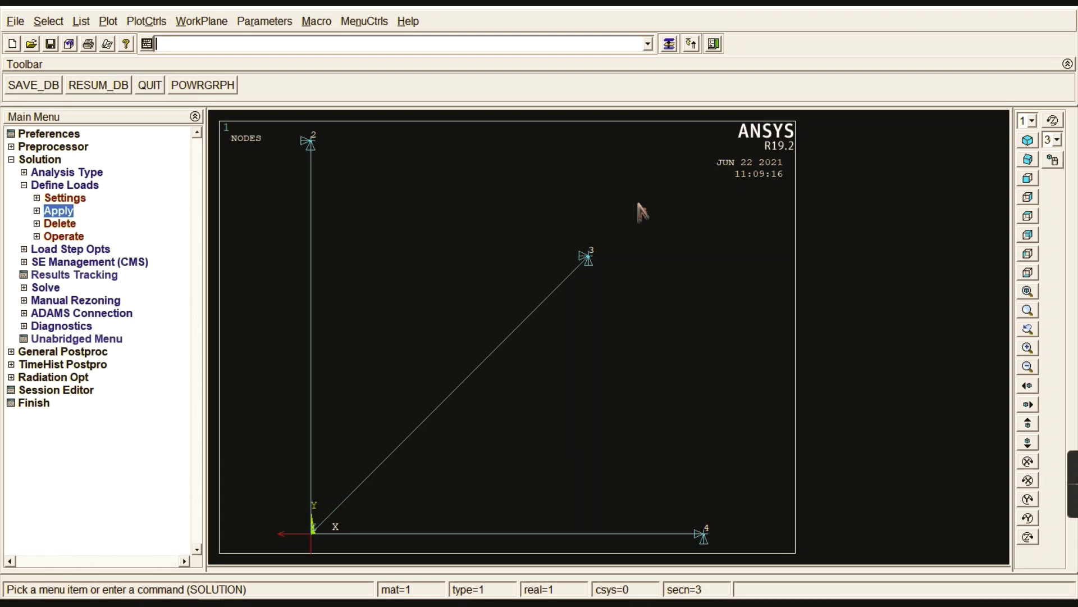
Step: Solve the current load step, then dismiss the 'Solution is done' note and /STATUS window
left_click(73, 185)
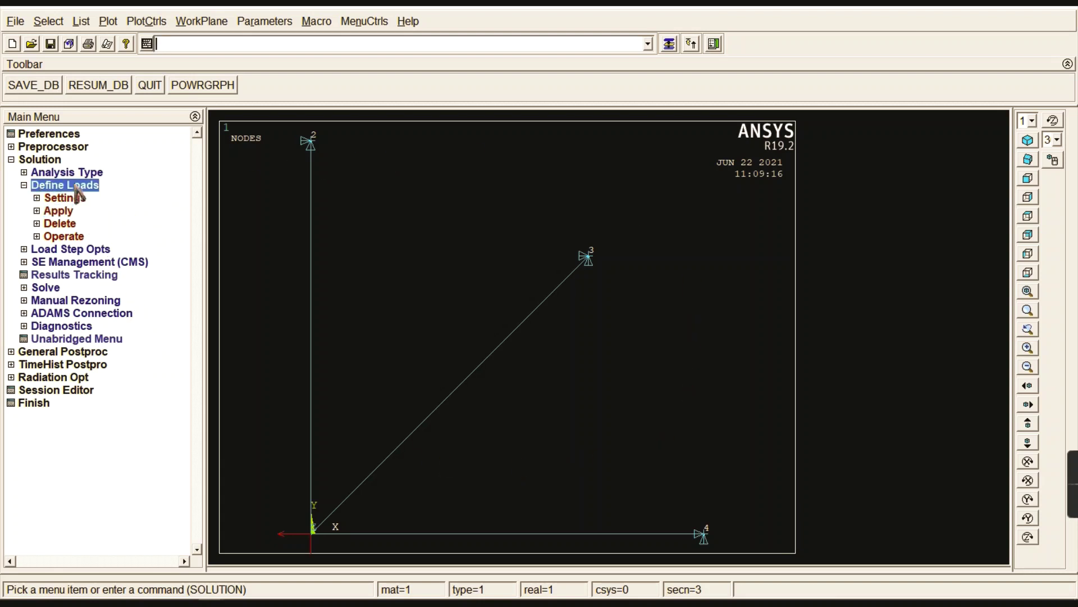
left_click(50, 236)
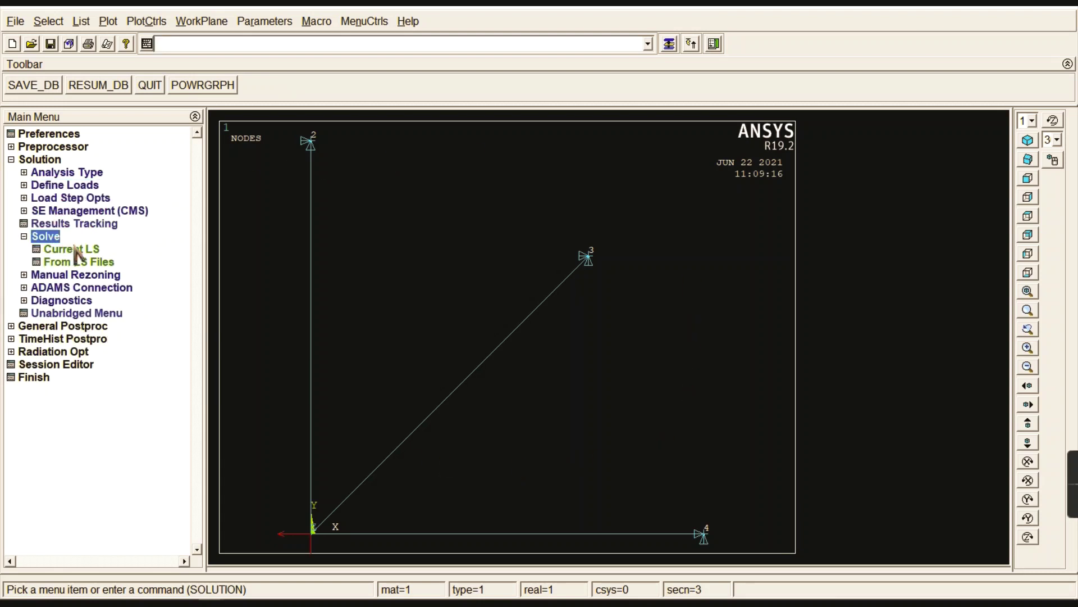
left_click(71, 249)
left_click(535, 367)
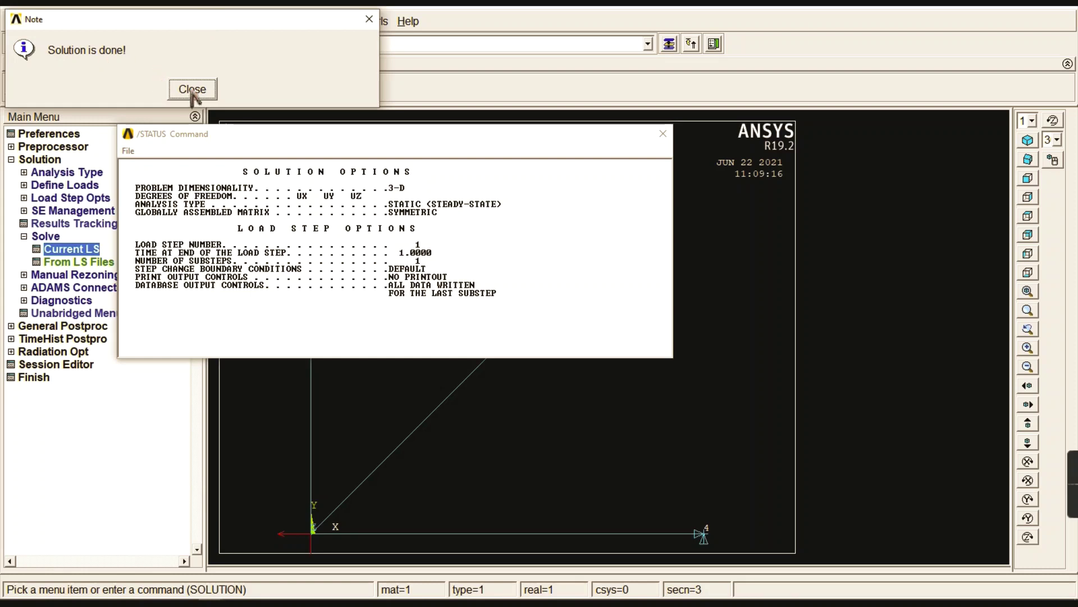
left_click(193, 90)
left_click(662, 133)
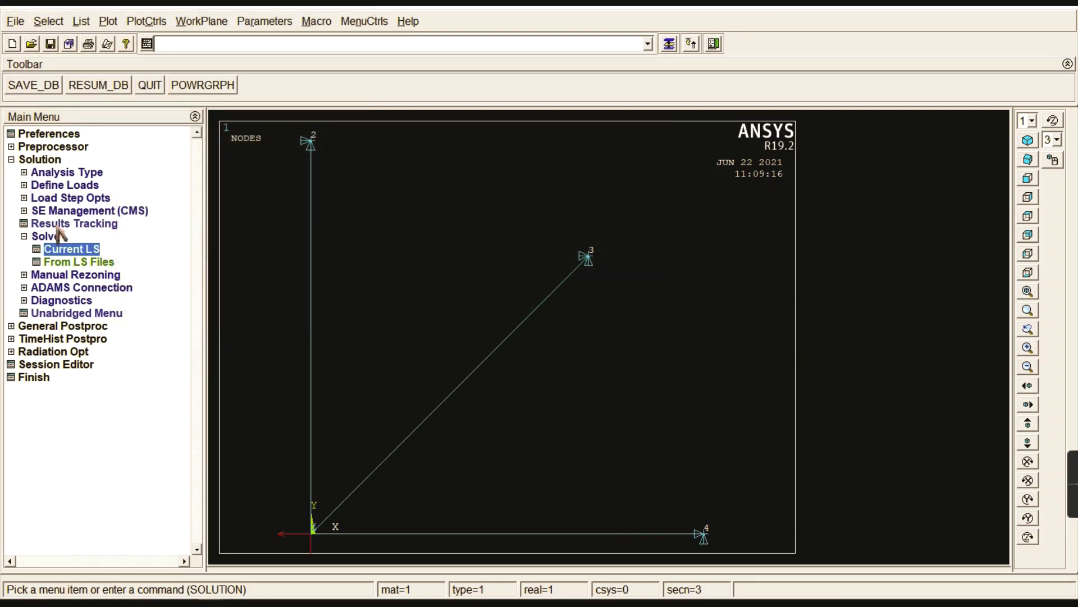
left_click(49, 236)
left_click(48, 160)
Step: Plot the deformed shape with 'Def + undeformed', showing DMX = 4.7563
left_click(51, 173)
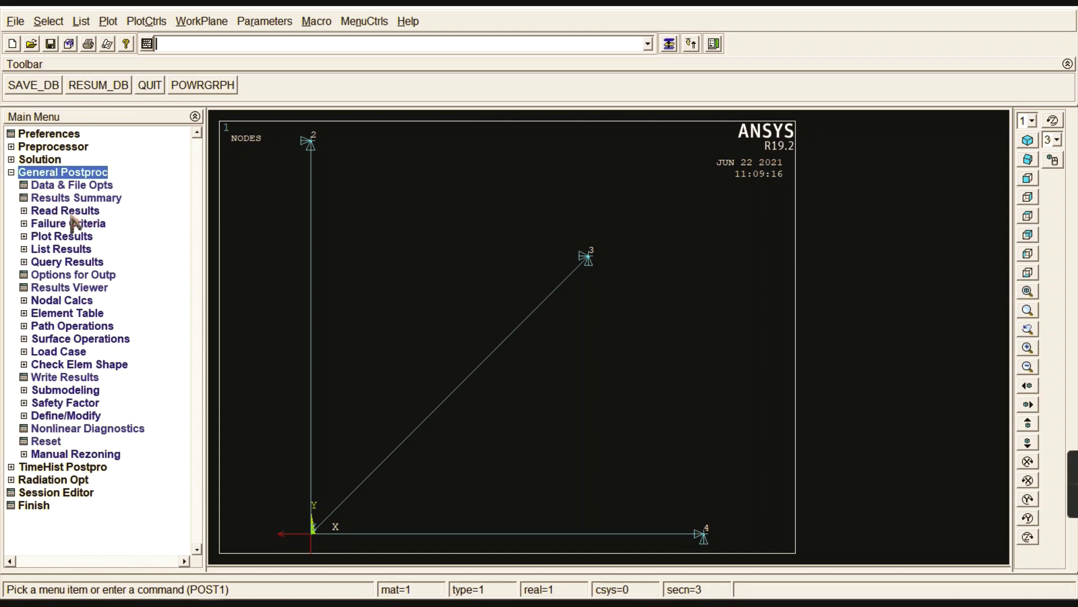
left_click(60, 236)
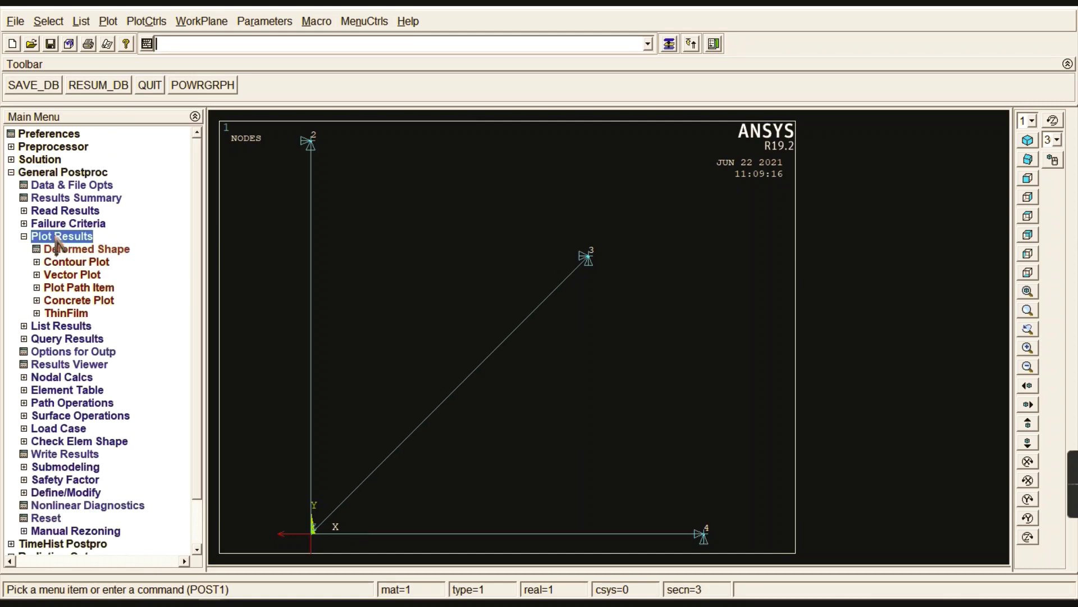
left_click(78, 250)
left_click(596, 289)
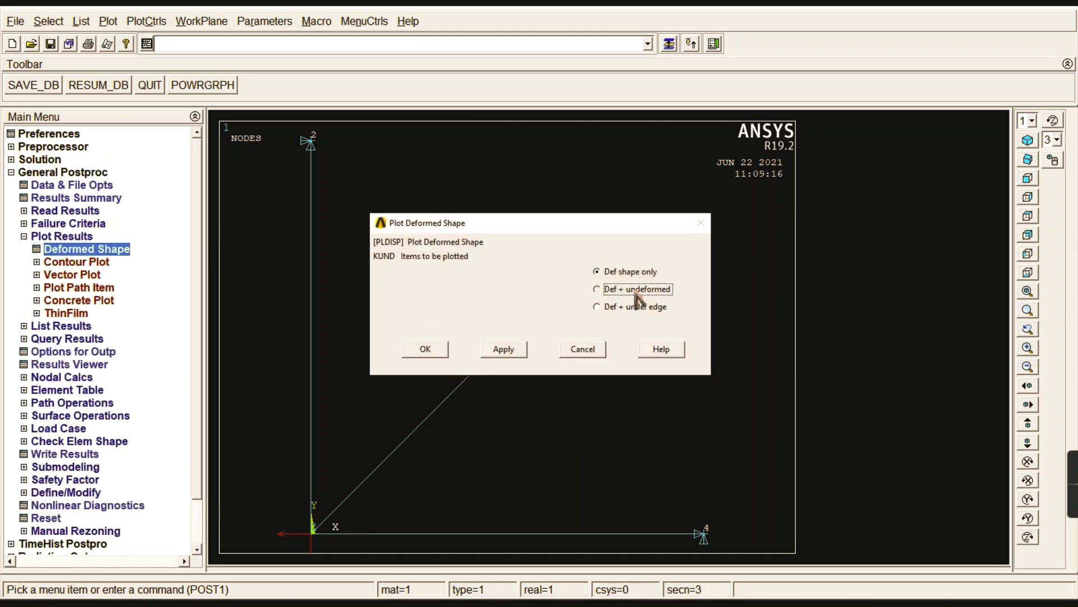
left_click(423, 346)
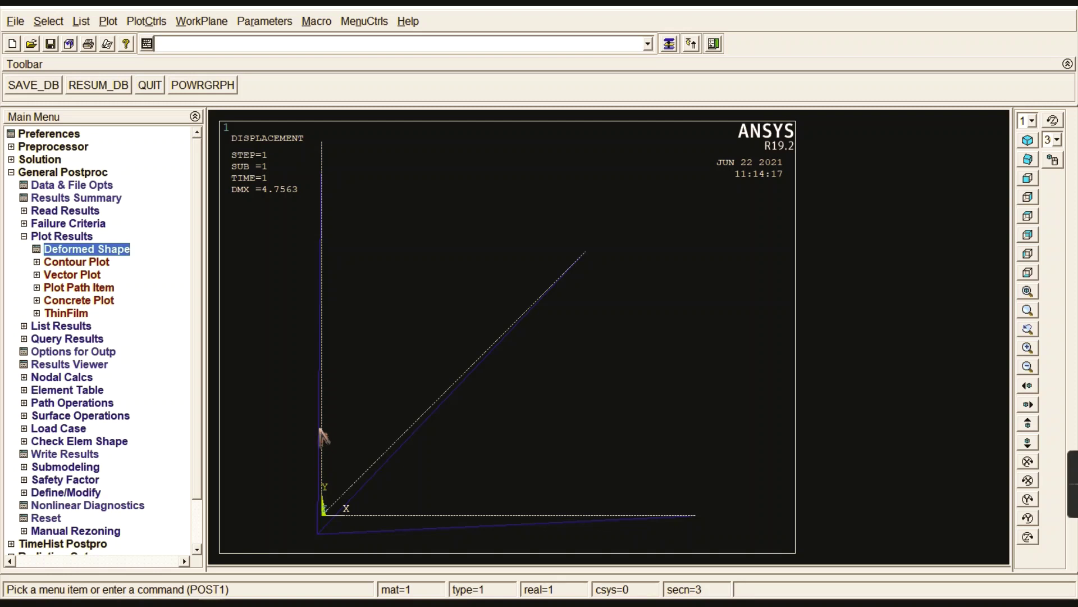
left_click(91, 262)
Step: Draw a nodal contour of displacement vector sum (USUM), ranging 0 to 4.7563
left_click(84, 275)
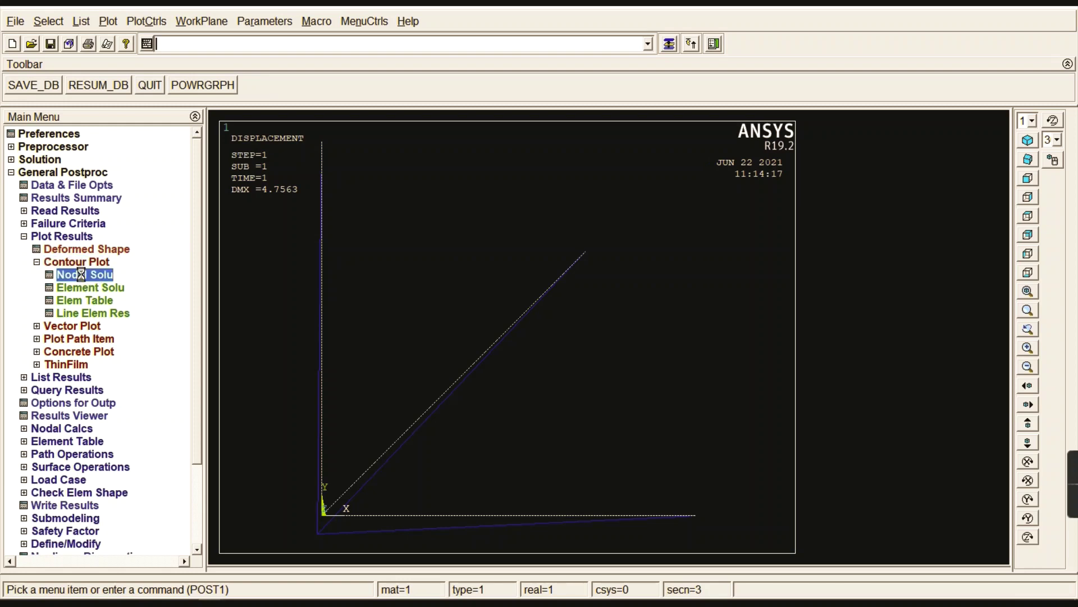
left_click(432, 156)
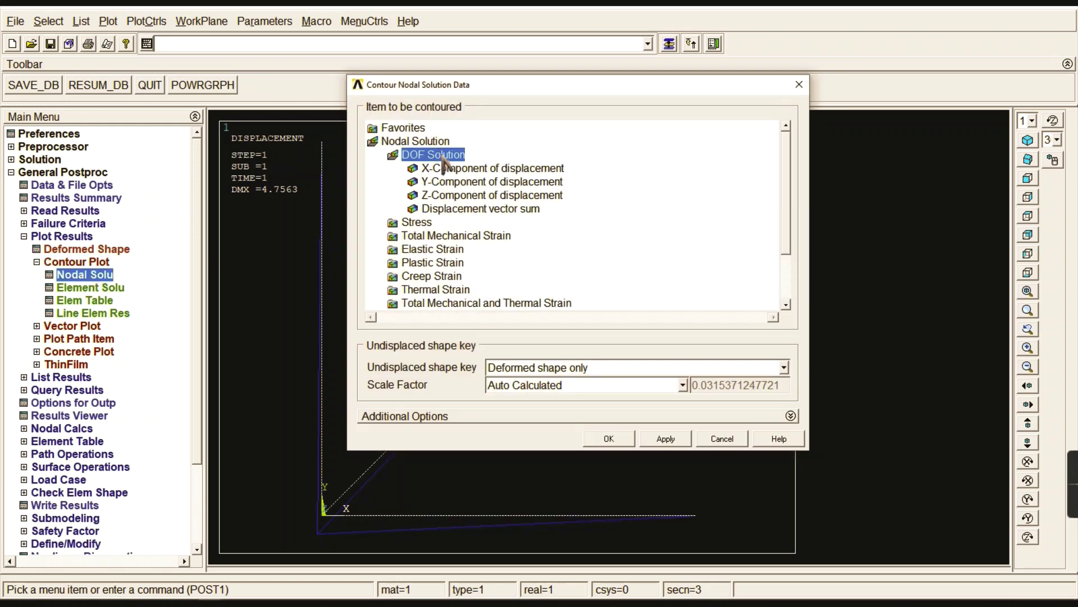
left_click(465, 210)
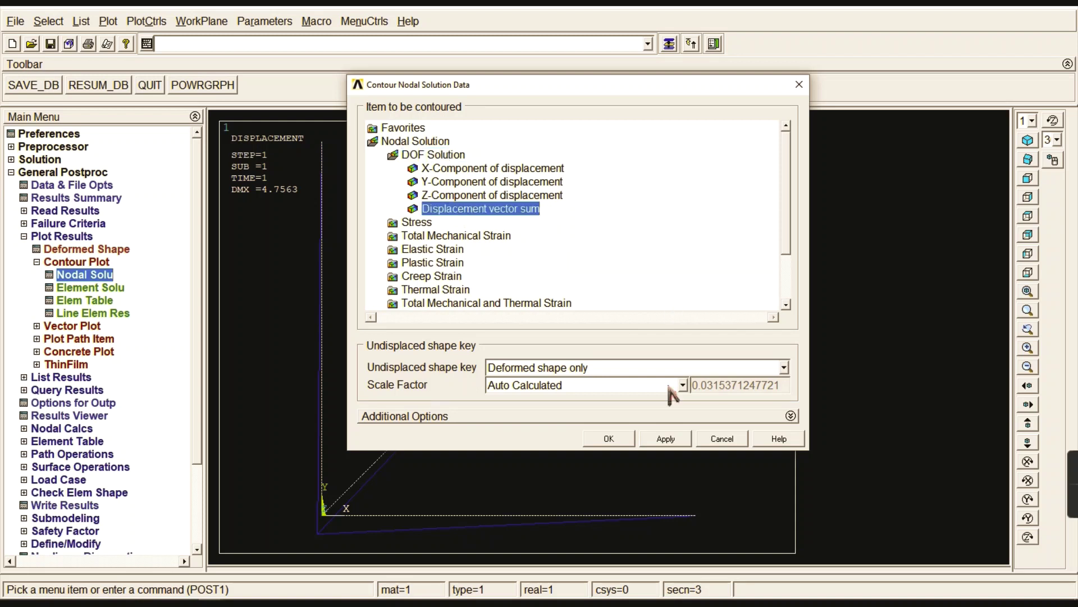
left_click(608, 439)
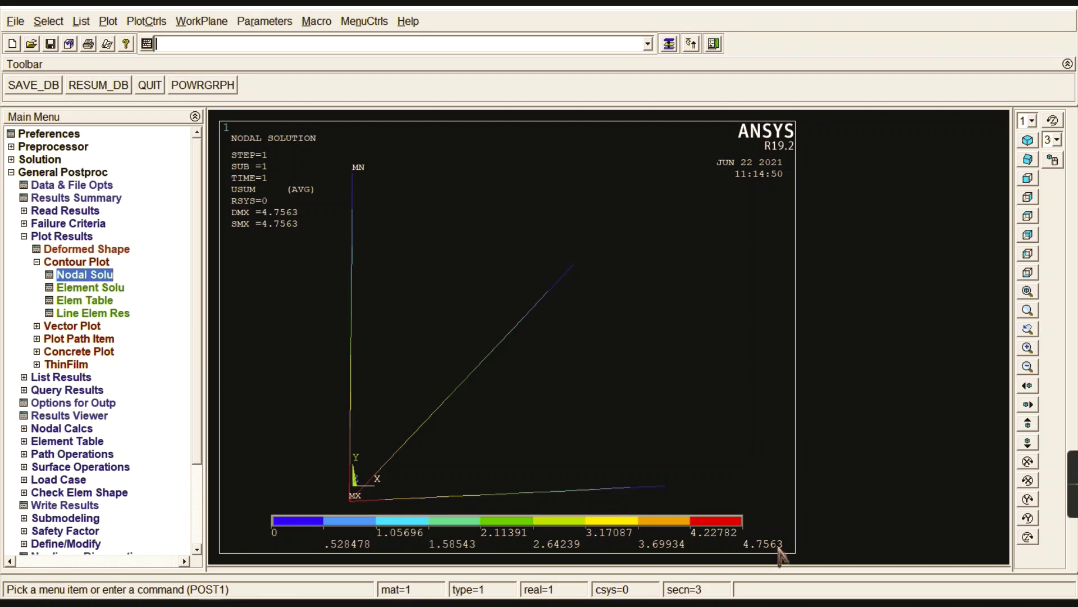
left_click(95, 263)
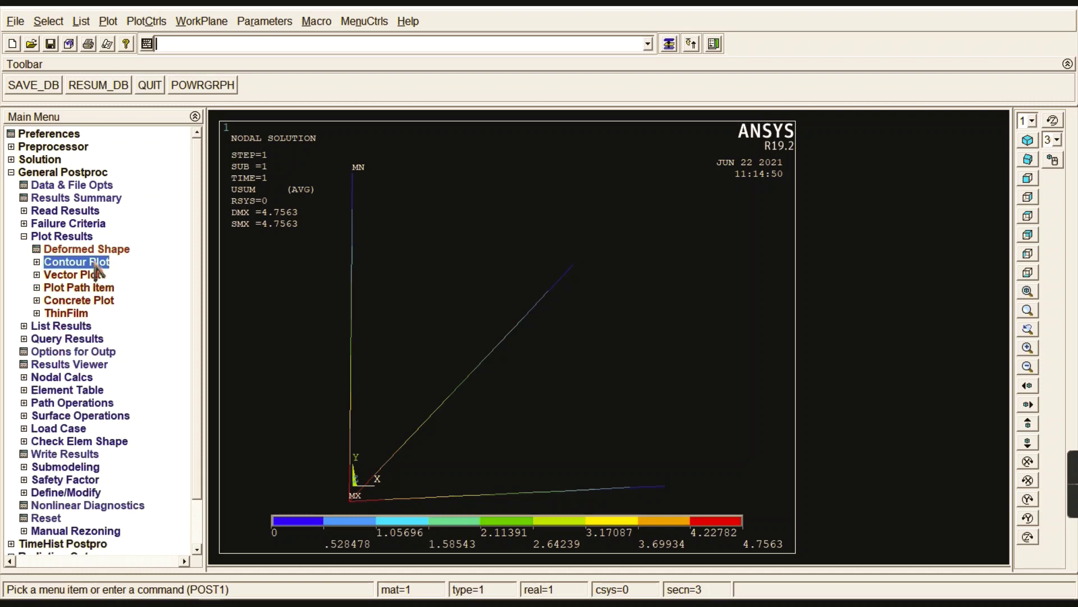
left_click(86, 237)
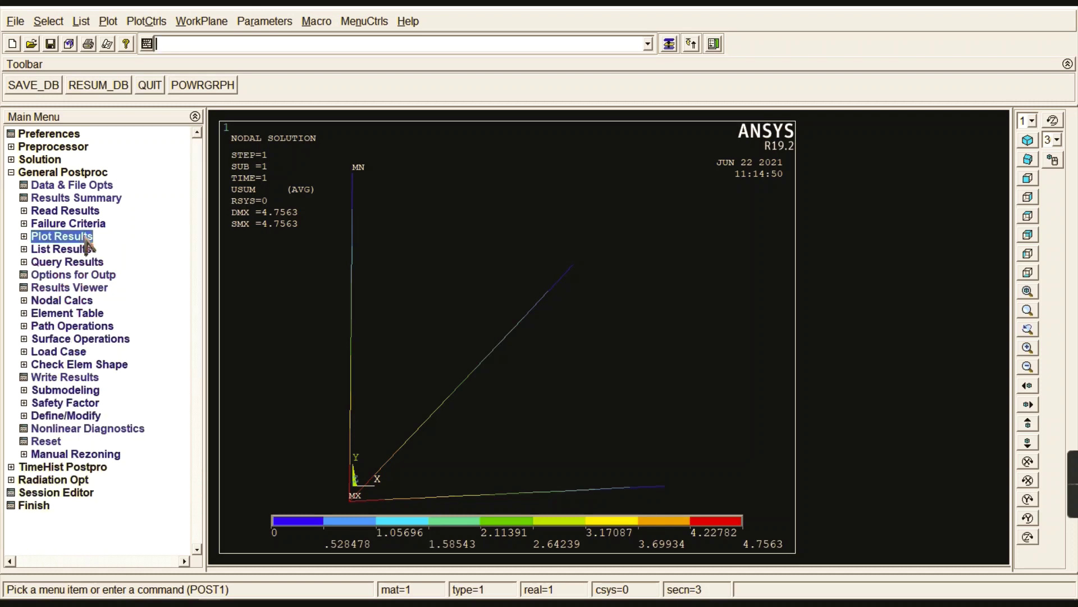
Step: List the nodal solution for displacement vector sum in a PRNSOL window
left_click(47, 252)
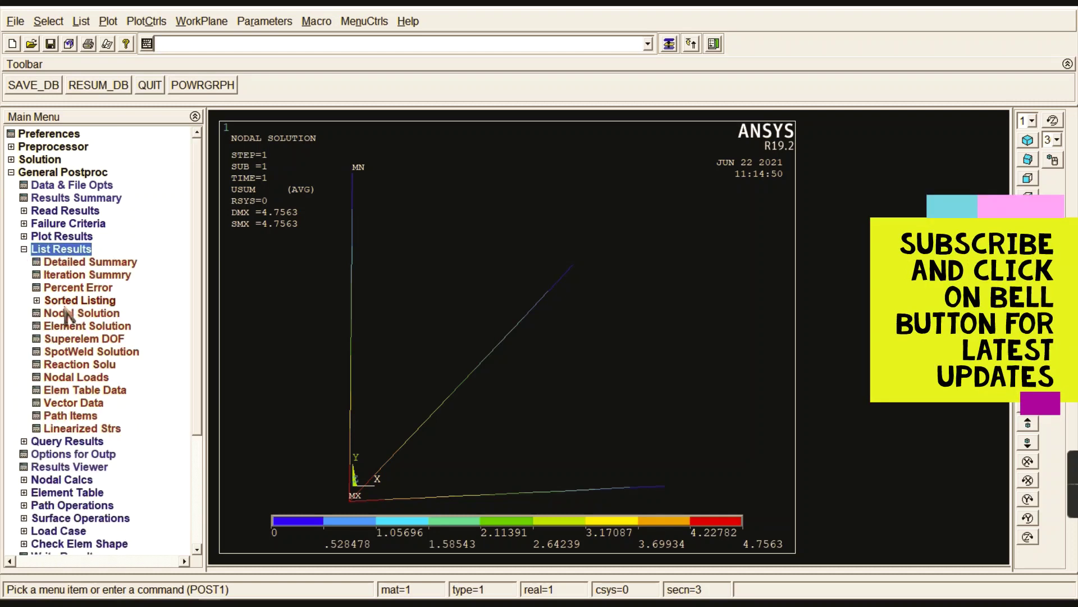
left_click(81, 313)
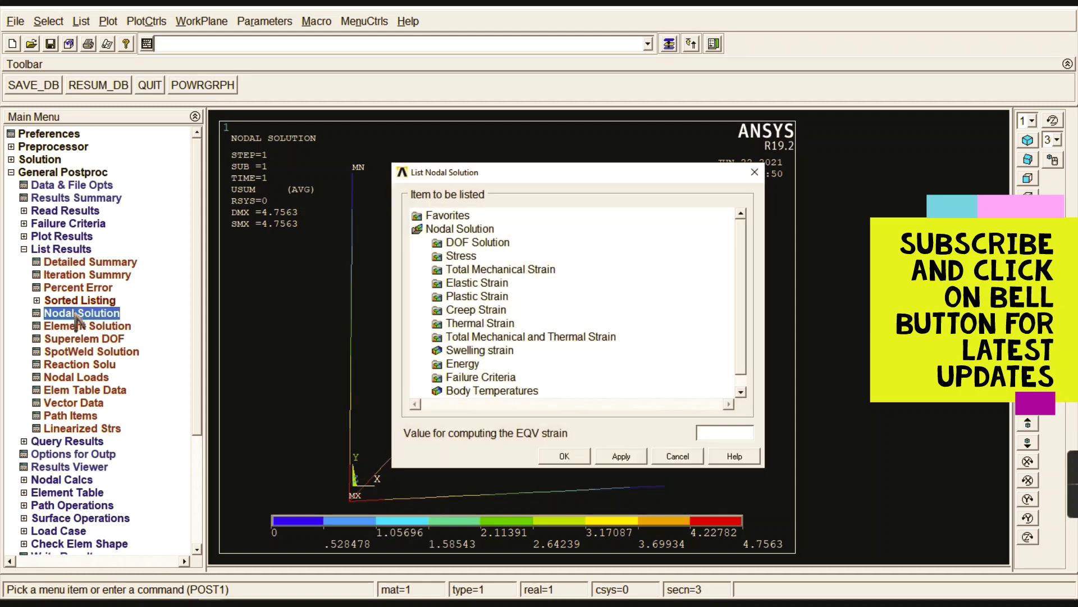
left_click(493, 245)
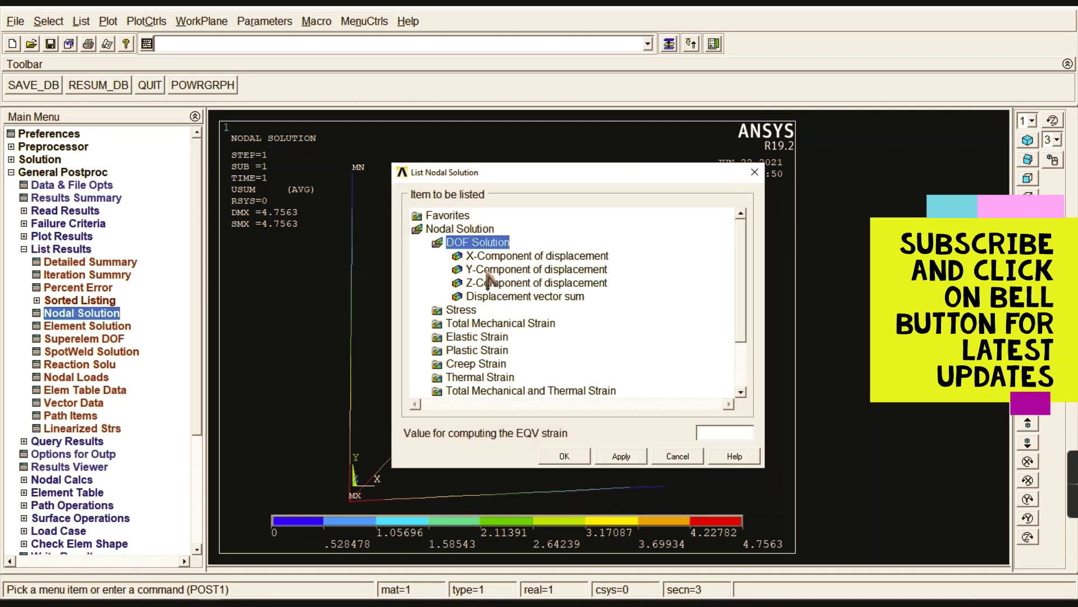
left_click(497, 296)
left_click(565, 456)
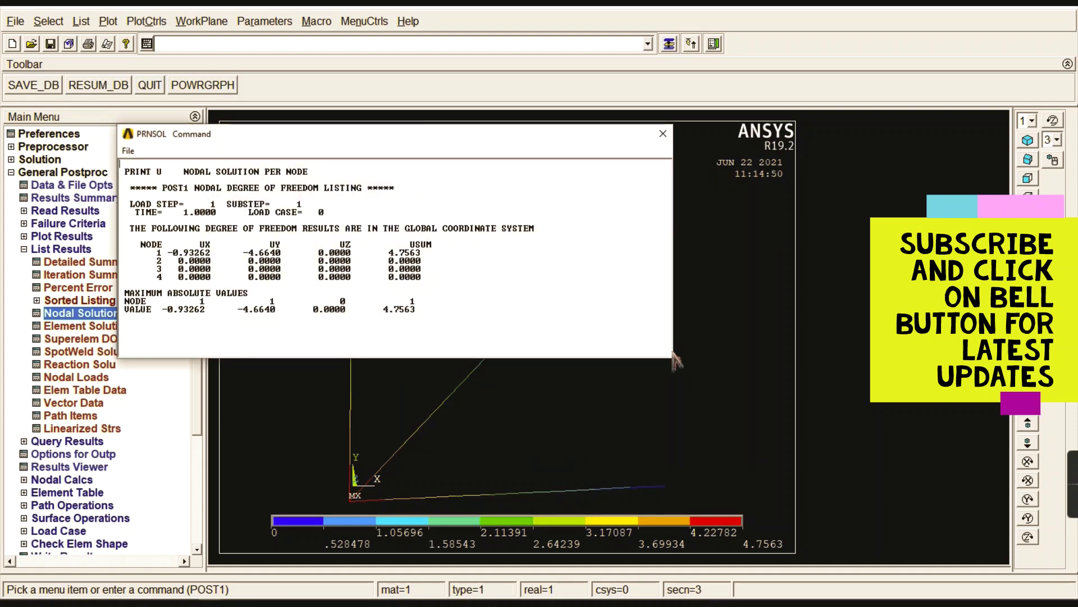
Step: Enlarge the listing and highlight node 1's UX −0.93262 and UY −4.6640
left_click_drag(676, 366, 698, 384)
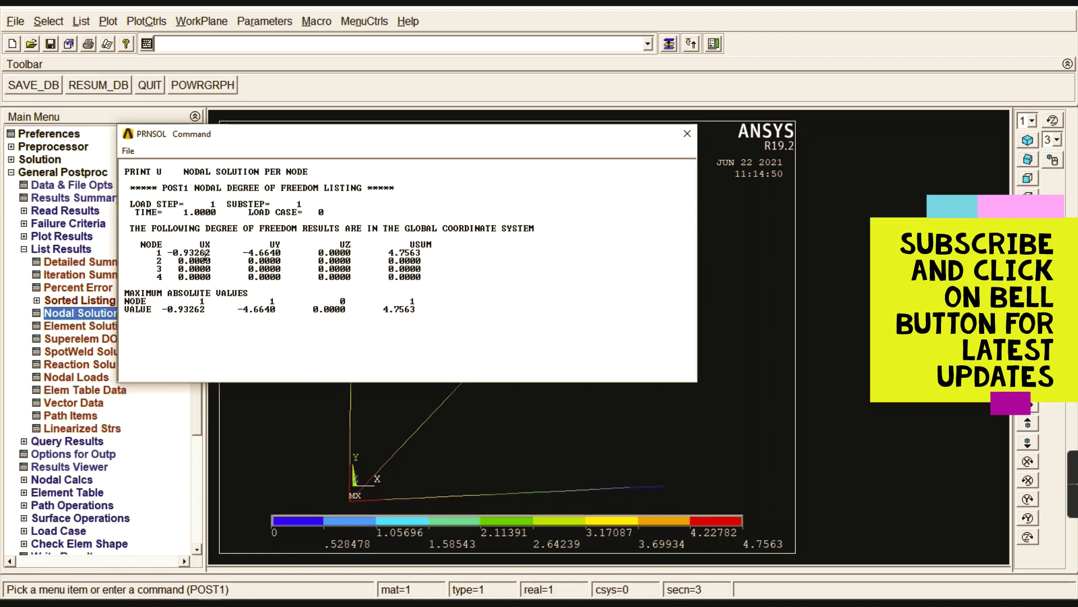
left_click_drag(169, 253, 200, 252)
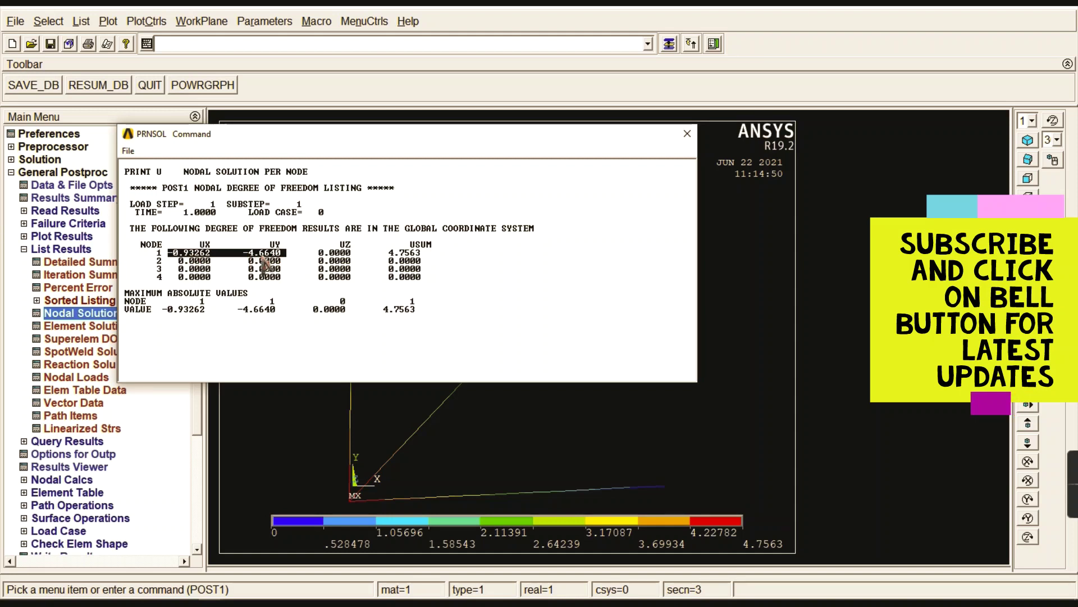
mouse_move(236, 591)
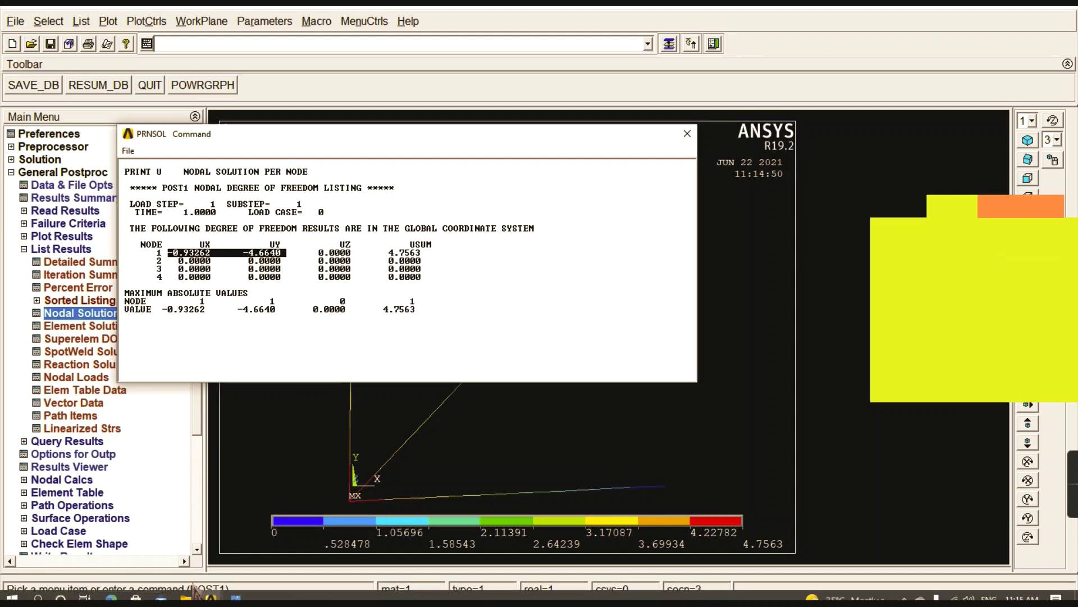
Step: Erase all old ink on the reference slide and underline the U1 displacement
left_click(236, 591)
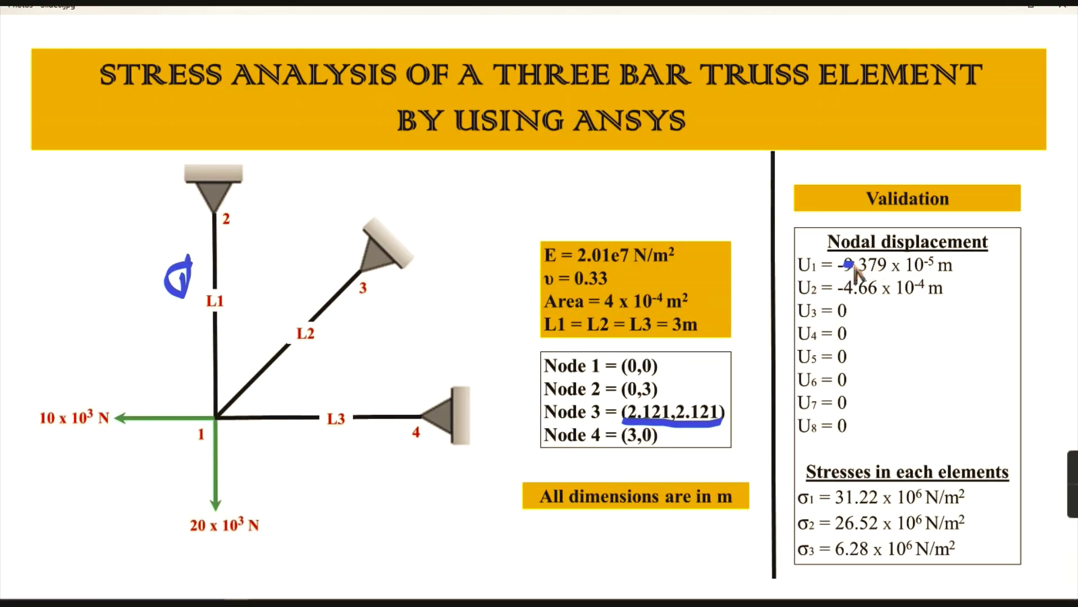
left_click_drag(854, 267, 861, 264)
left_click(546, 38)
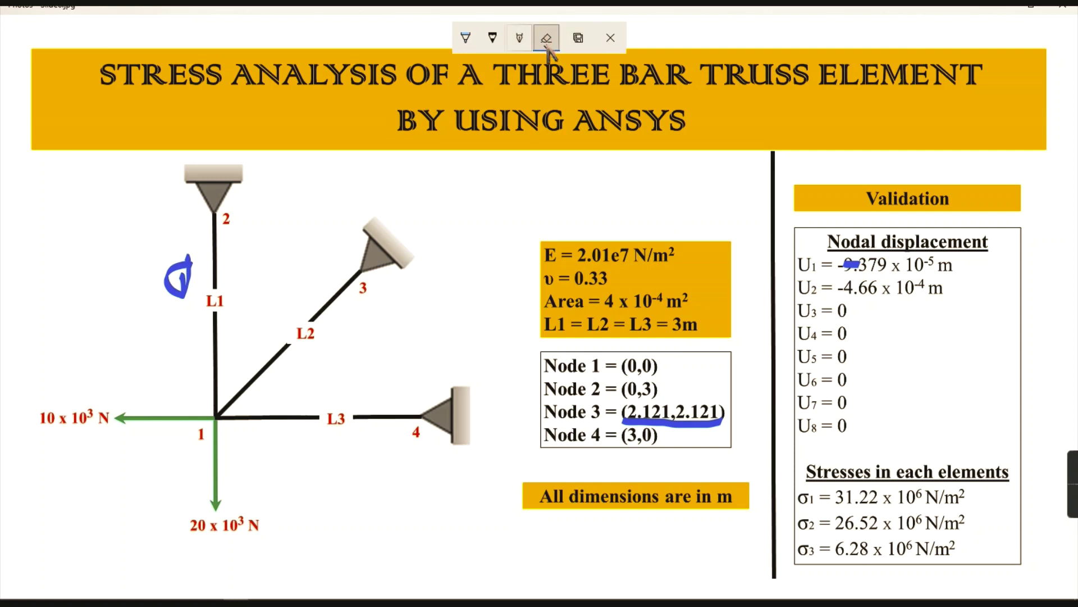
left_click(546, 41)
left_click(523, 79)
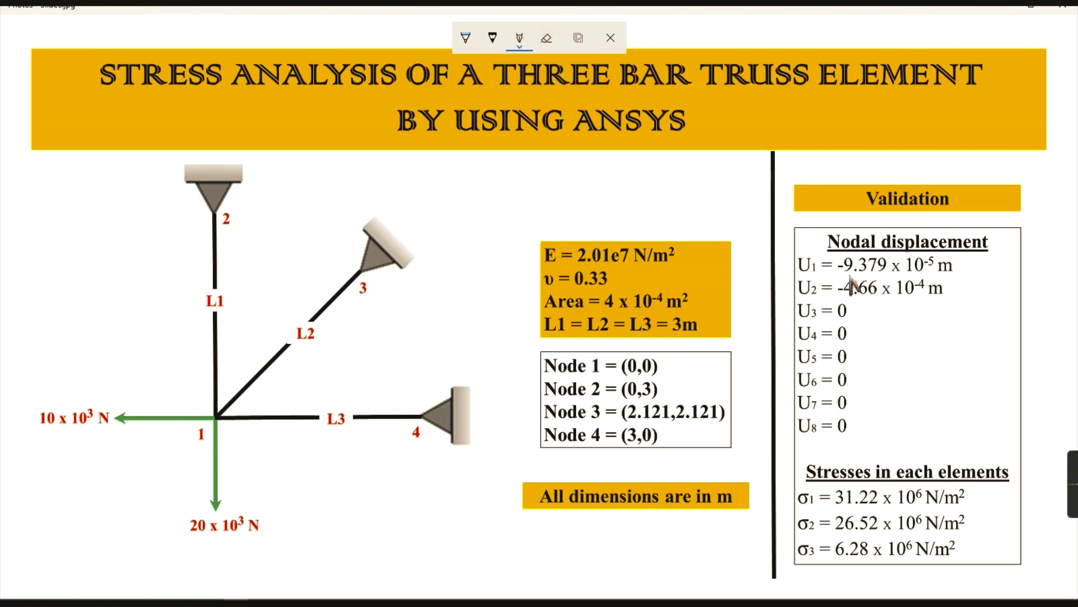
mouse_move(840, 276)
left_mouse_down()
mouse_move(889, 280)
mouse_move(952, 270)
left_mouse_up()
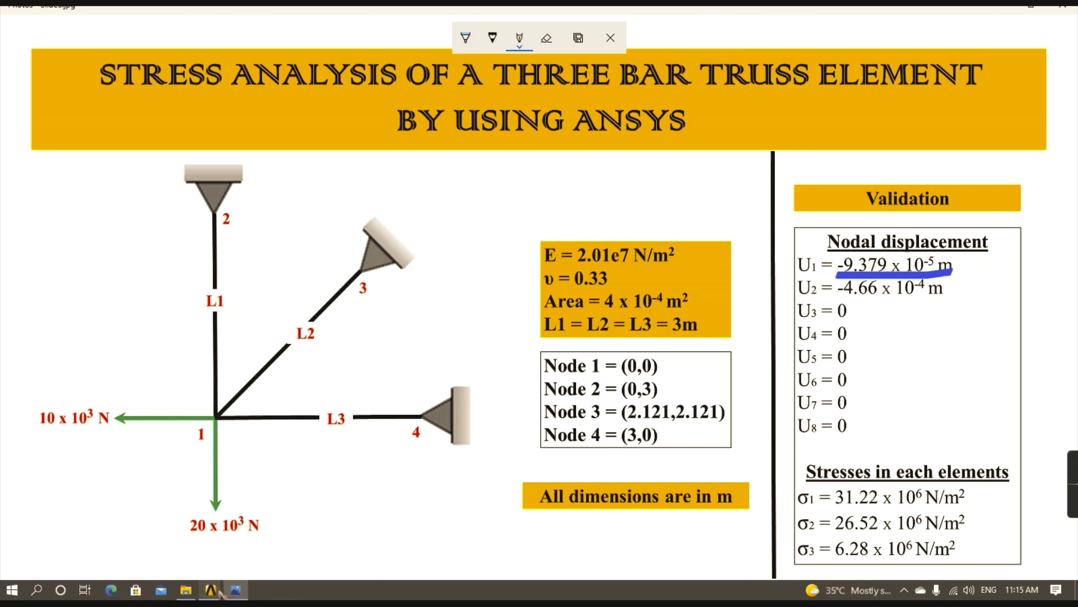
Step: Compare the slide with the ANSYS listing and underline the reference U2 displacement
mouse_move(210, 590)
left_click(256, 533)
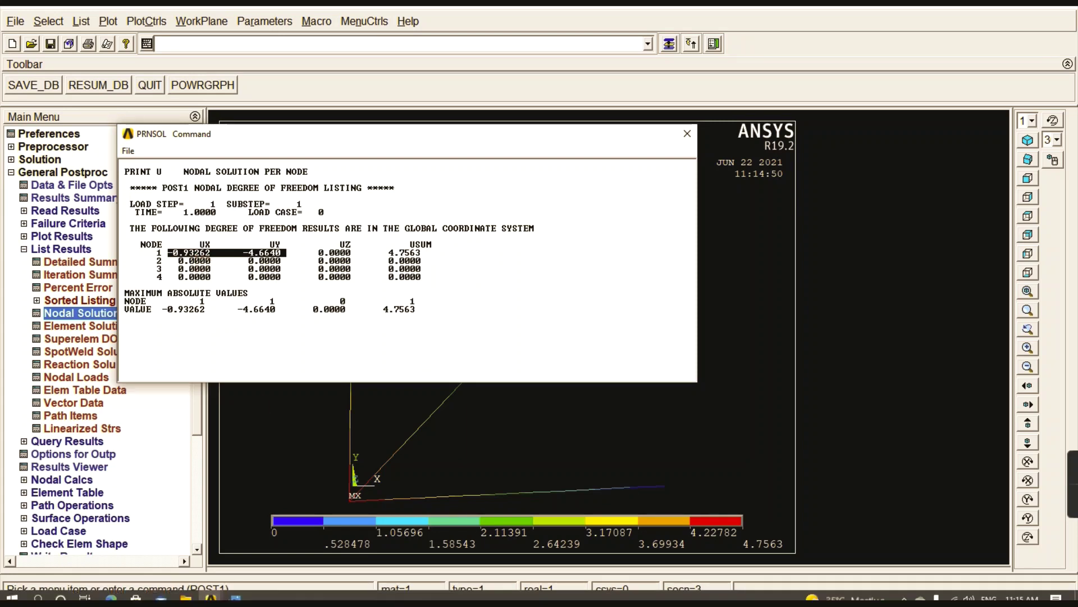
left_click(236, 592)
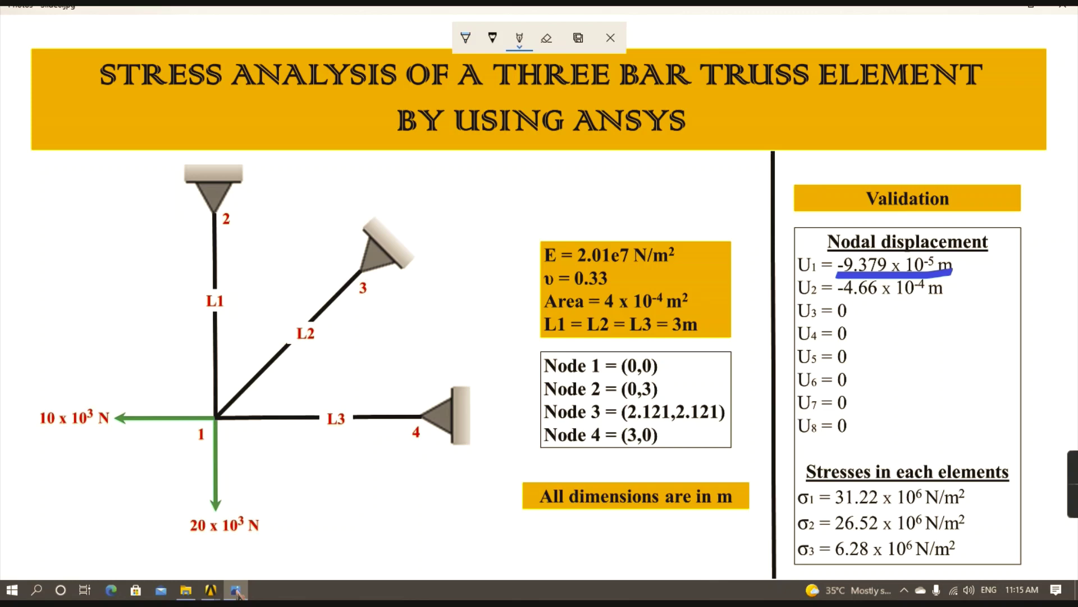
left_click(236, 591)
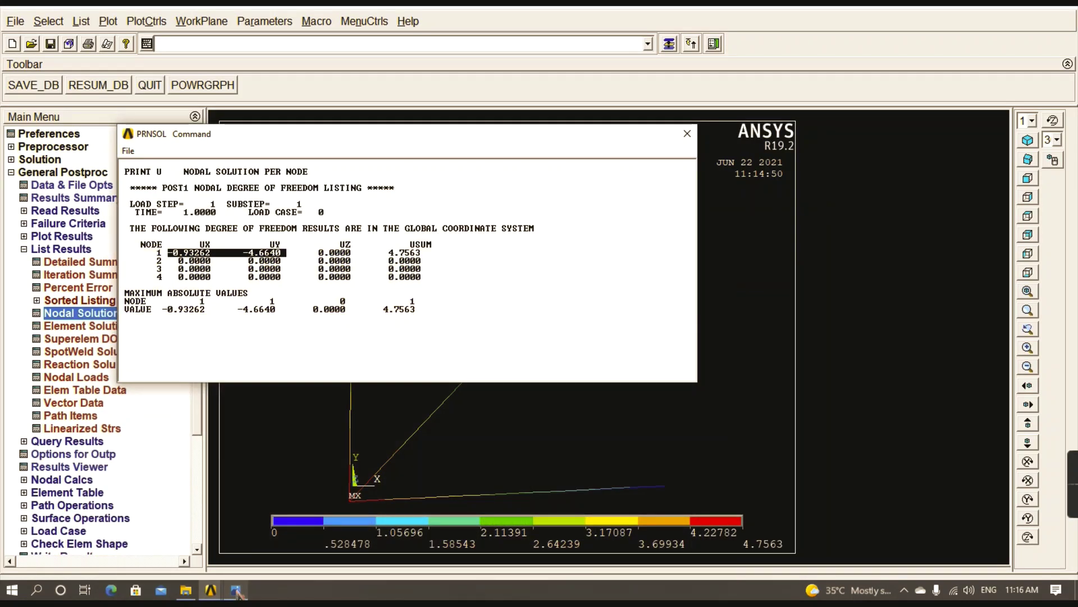
left_click(236, 591)
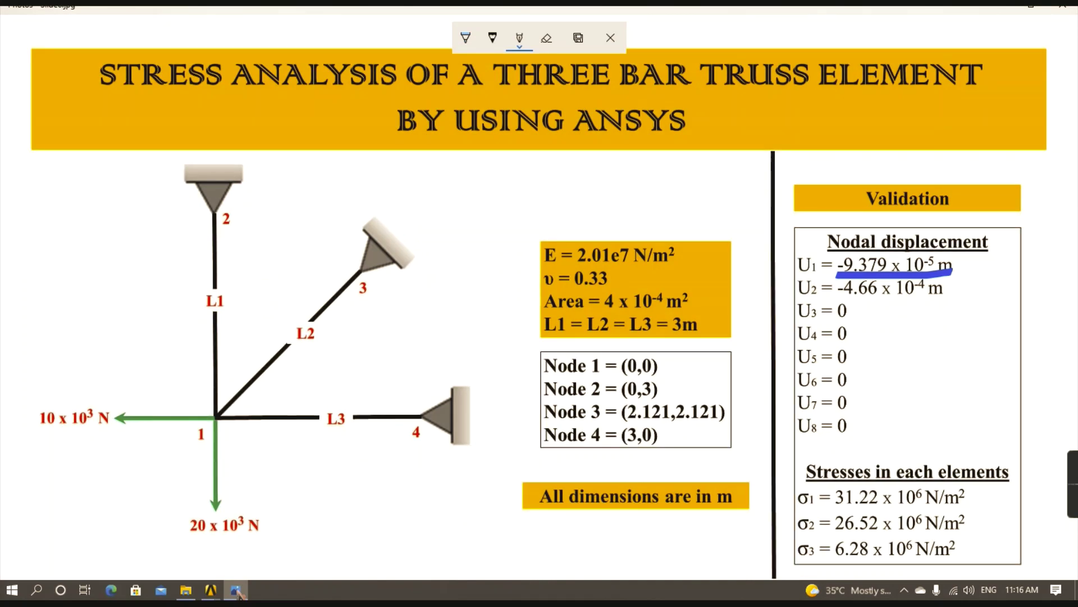
left_click(235, 591)
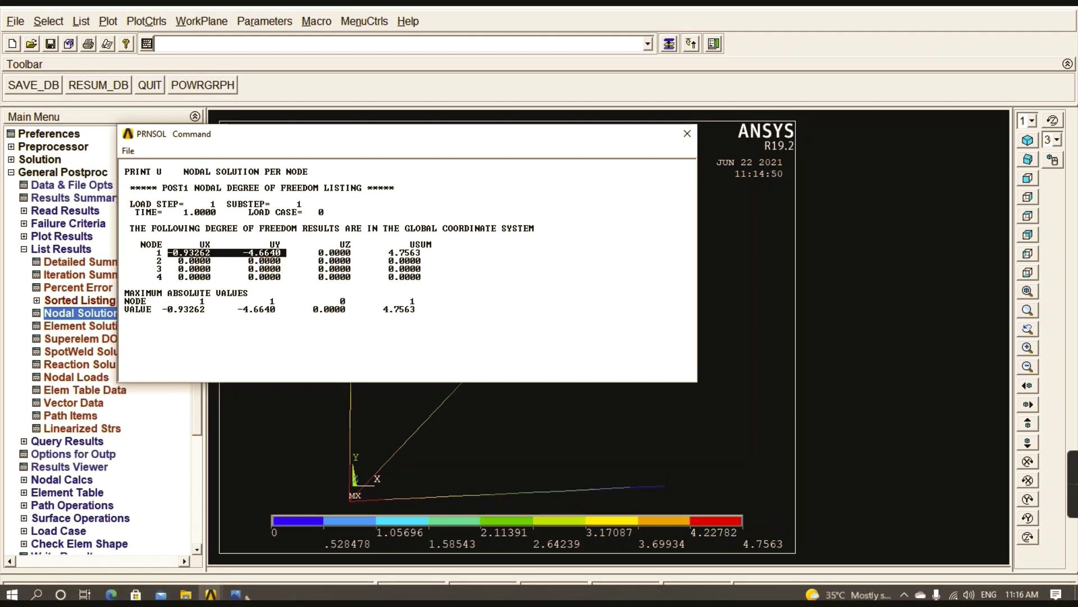
left_click(236, 591)
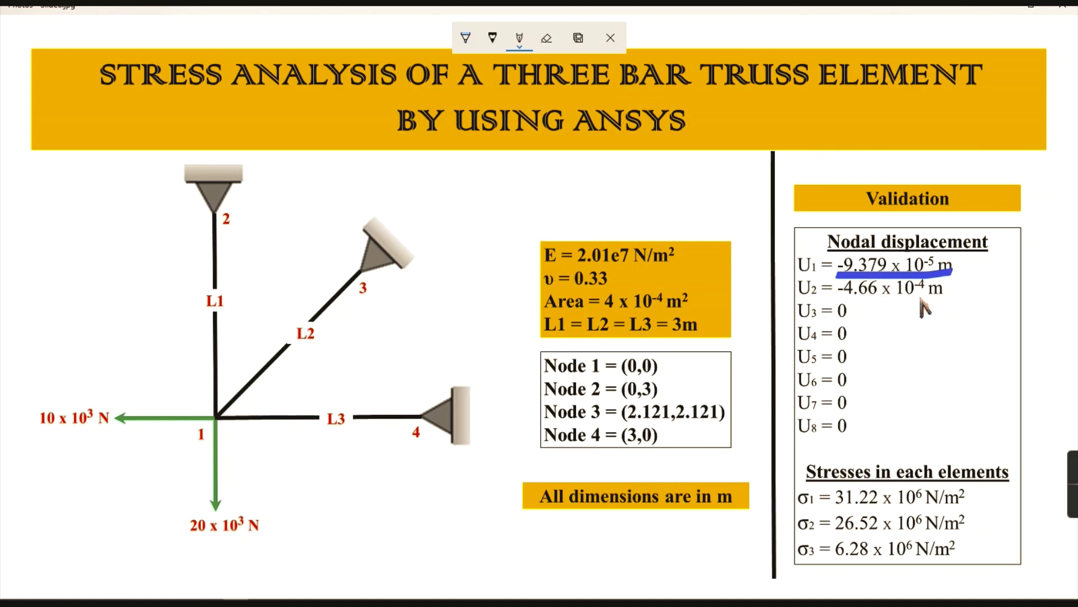
left_click_drag(838, 301, 947, 297)
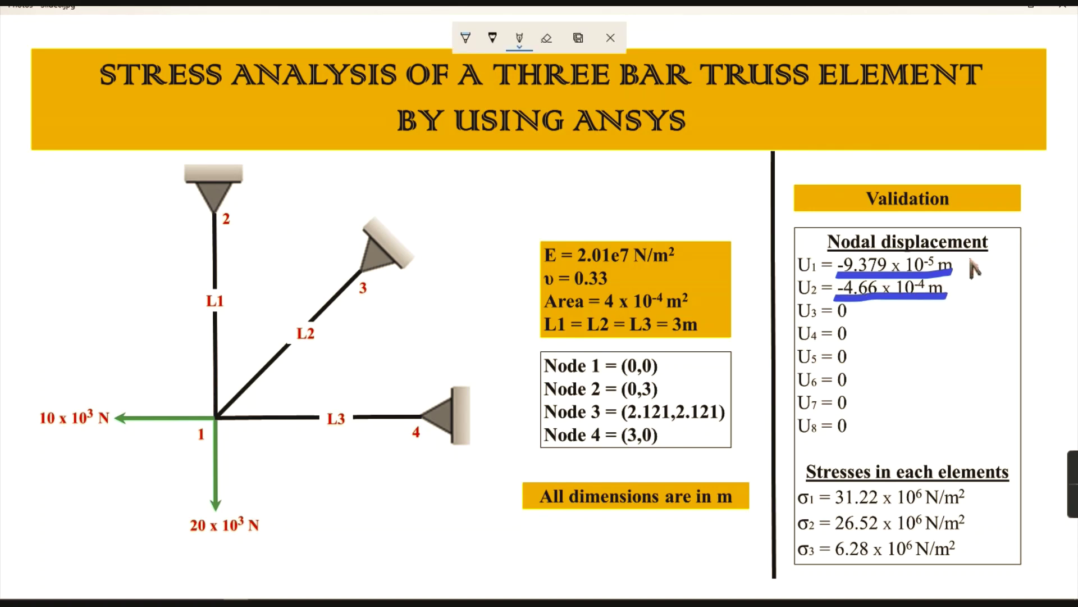
left_click(236, 591)
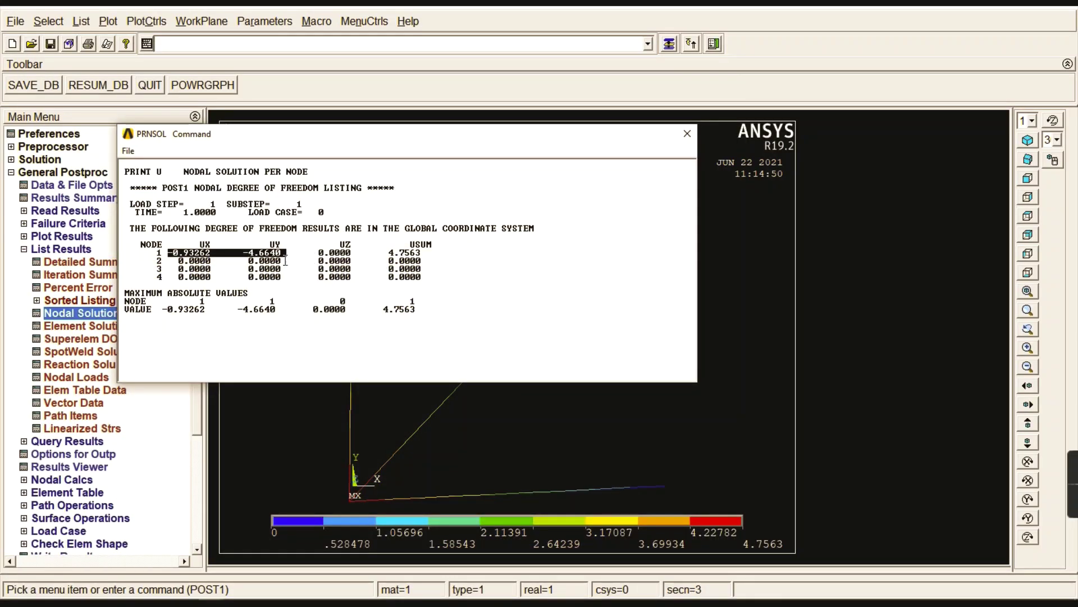
left_click(687, 133)
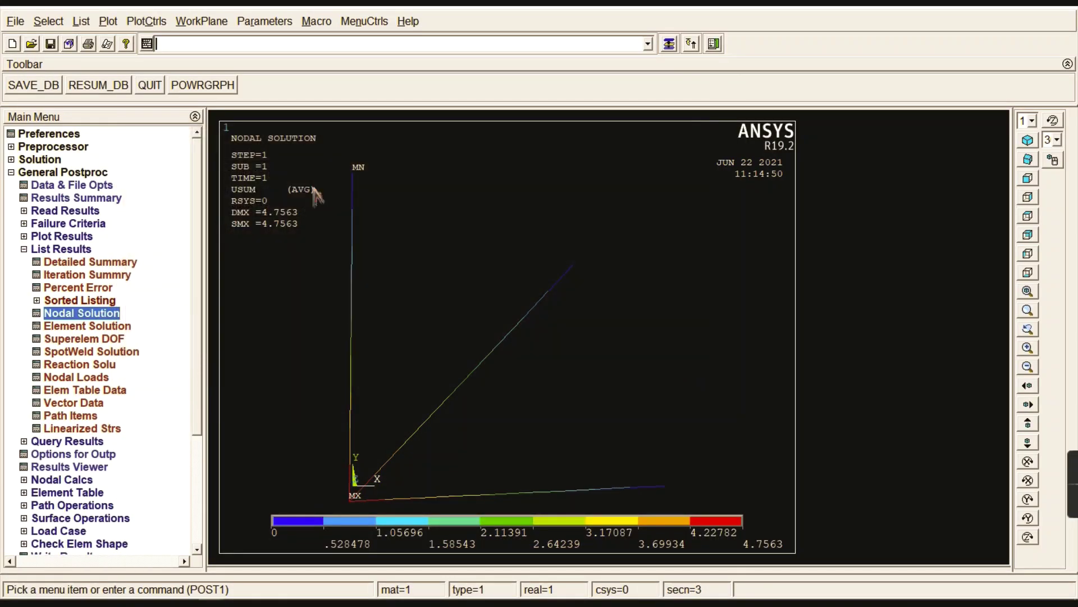
left_click(78, 314)
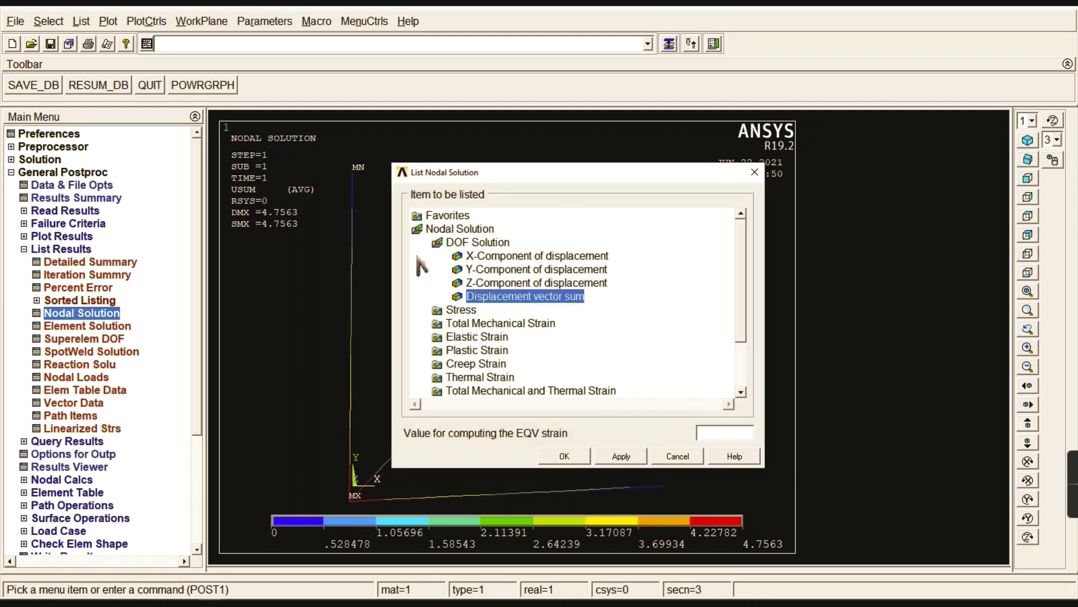
double_click(462, 245)
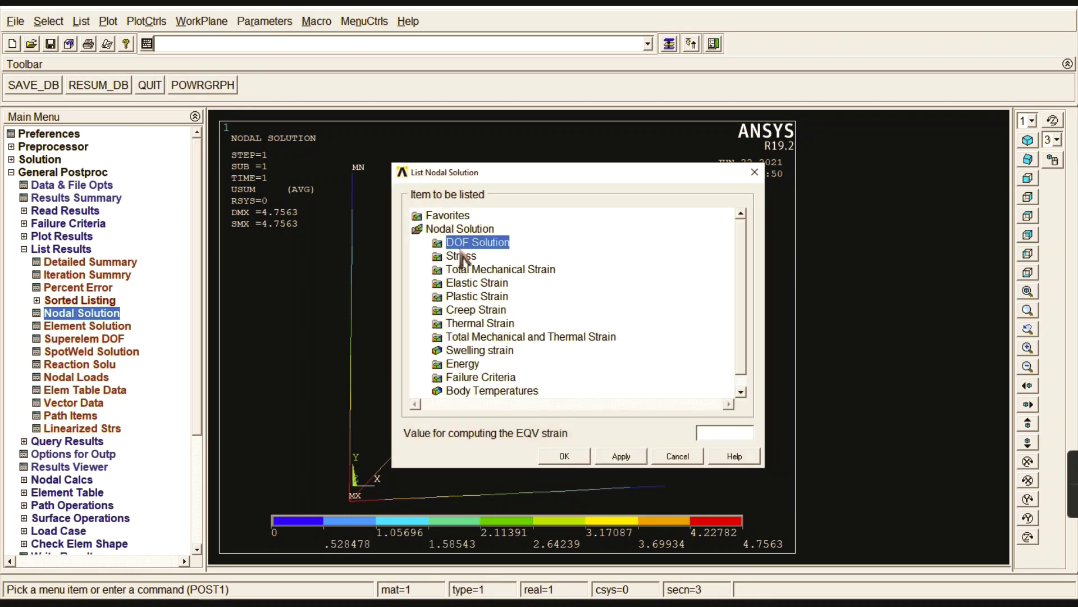
double_click(460, 258)
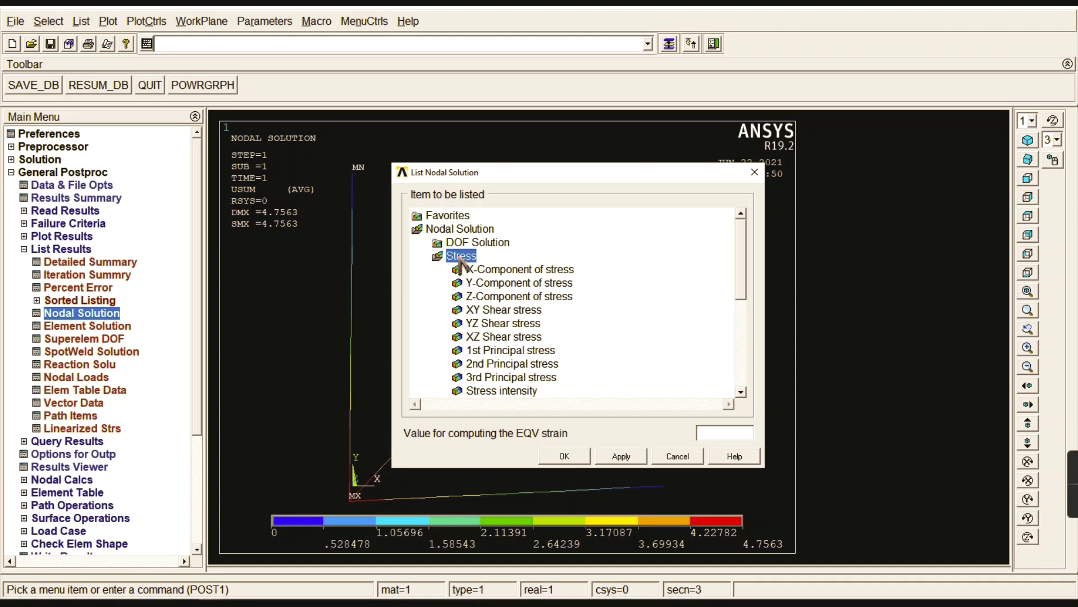
left_click_drag(742, 254, 741, 284)
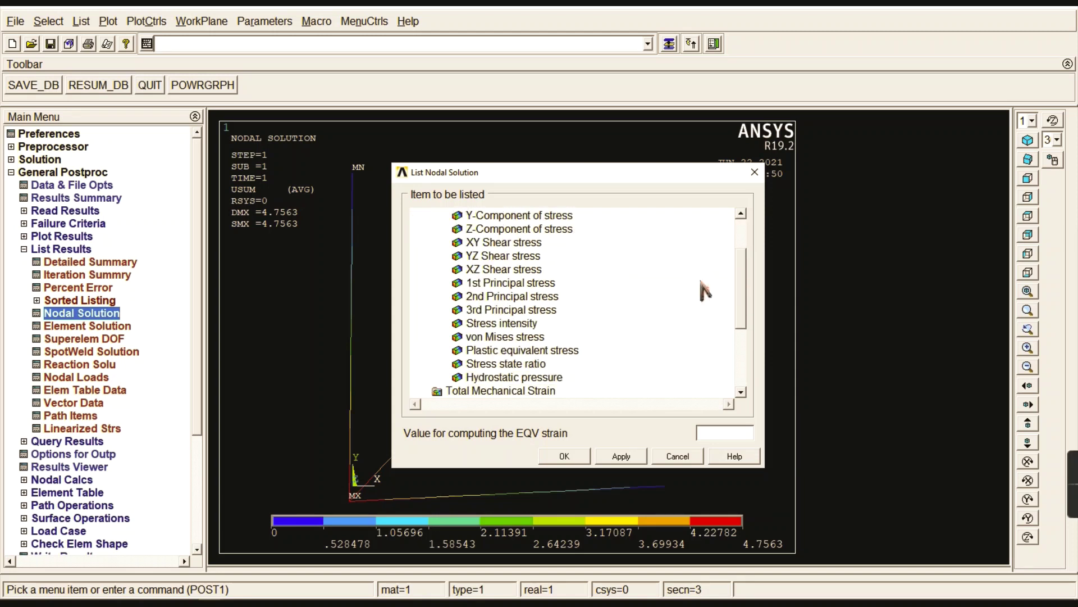
left_click(506, 340)
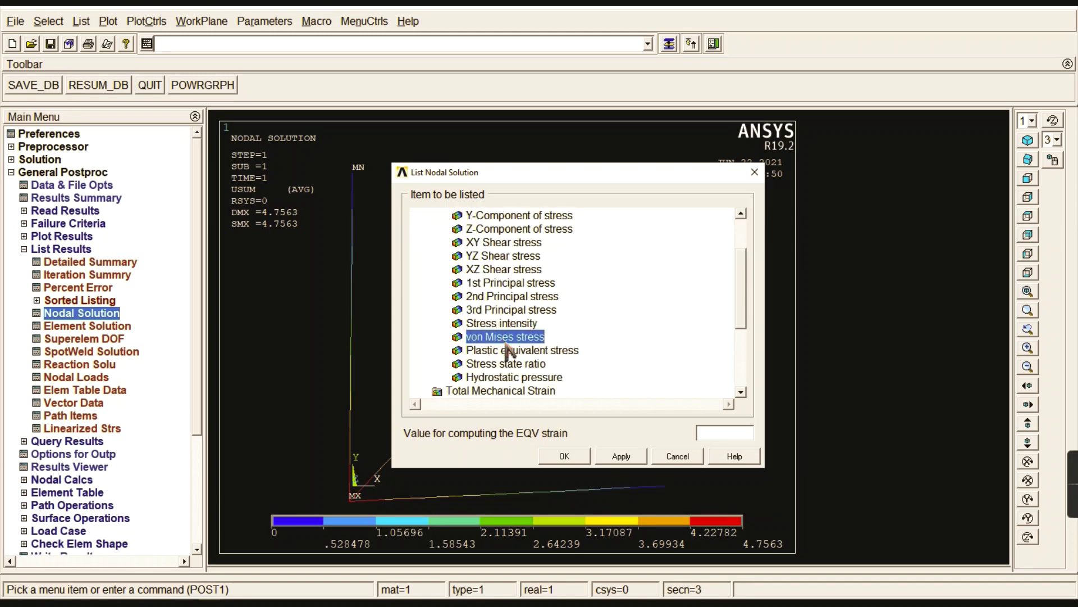
left_click(564, 456)
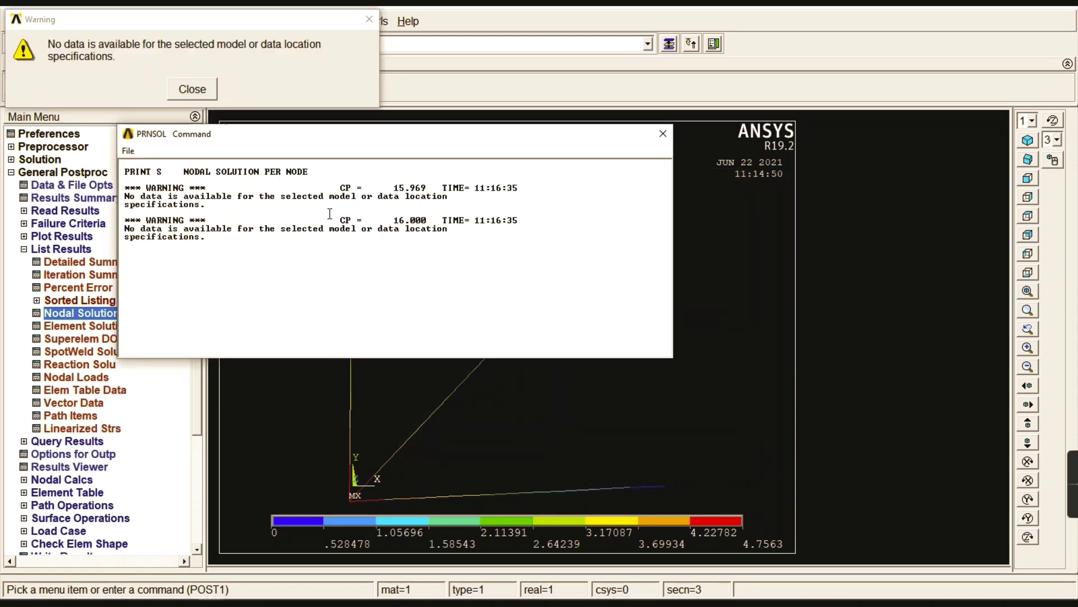
left_click(192, 88)
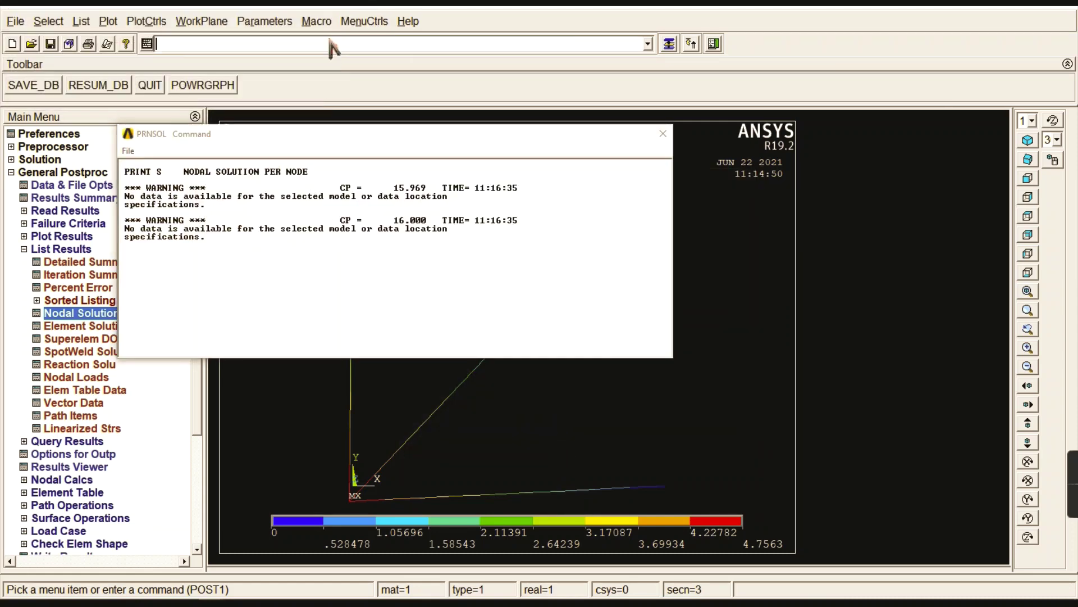
left_click(647, 136)
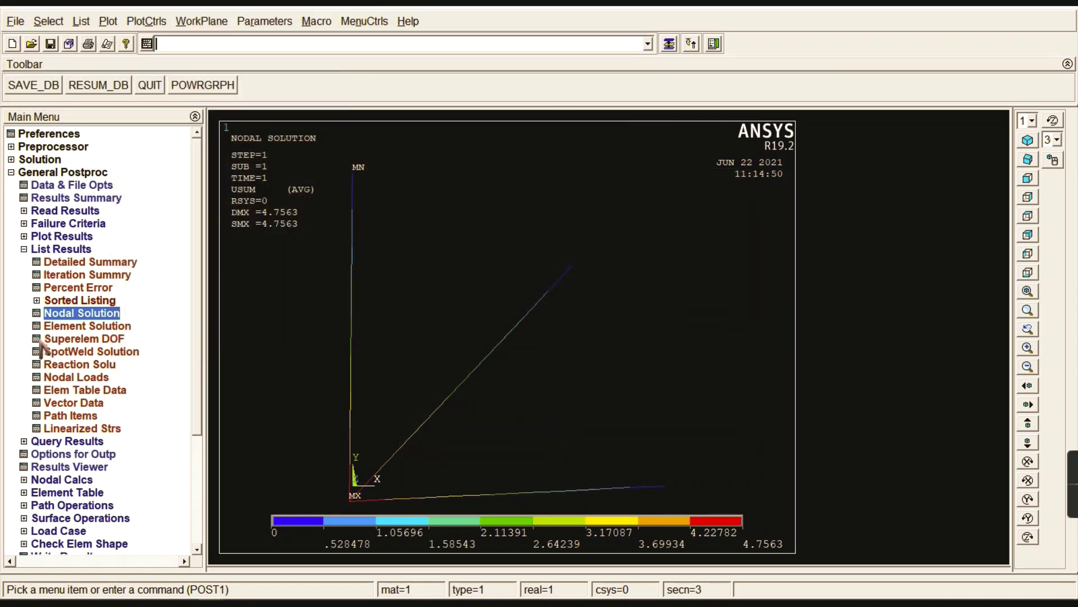
left_click(77, 312)
left_click(497, 269)
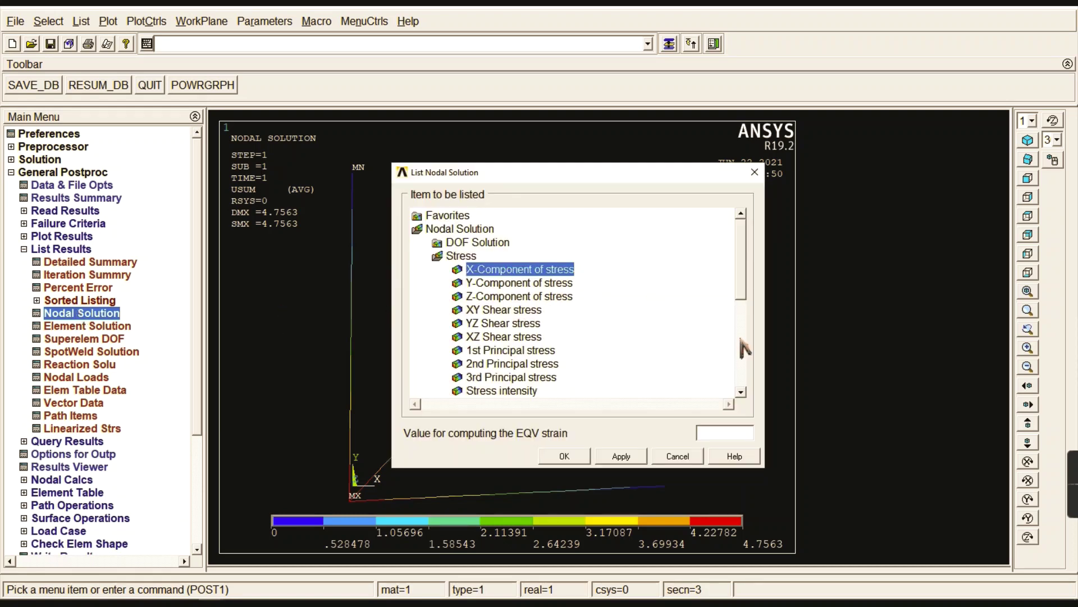
left_click(564, 456)
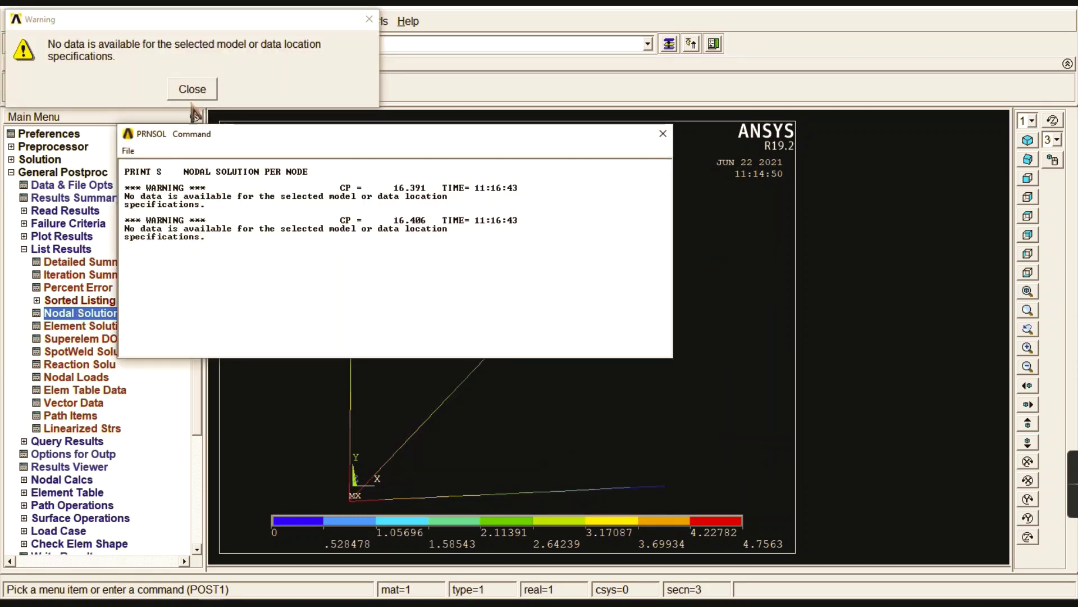
left_click(192, 89)
Step: Close the empty stress listing and contour the element X-Component of stress
left_click(663, 133)
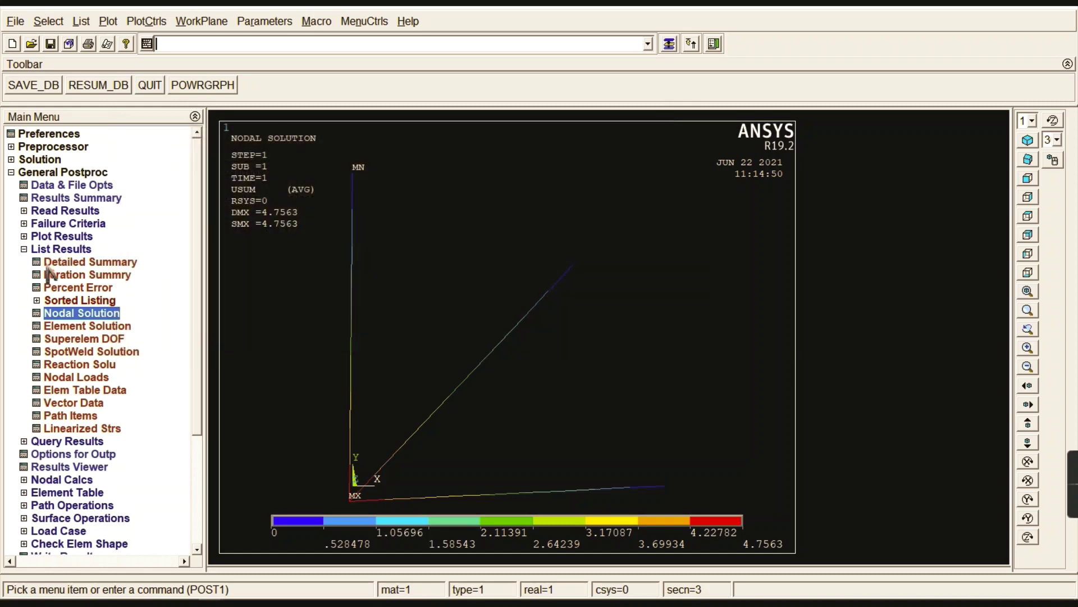
left_click(72, 249)
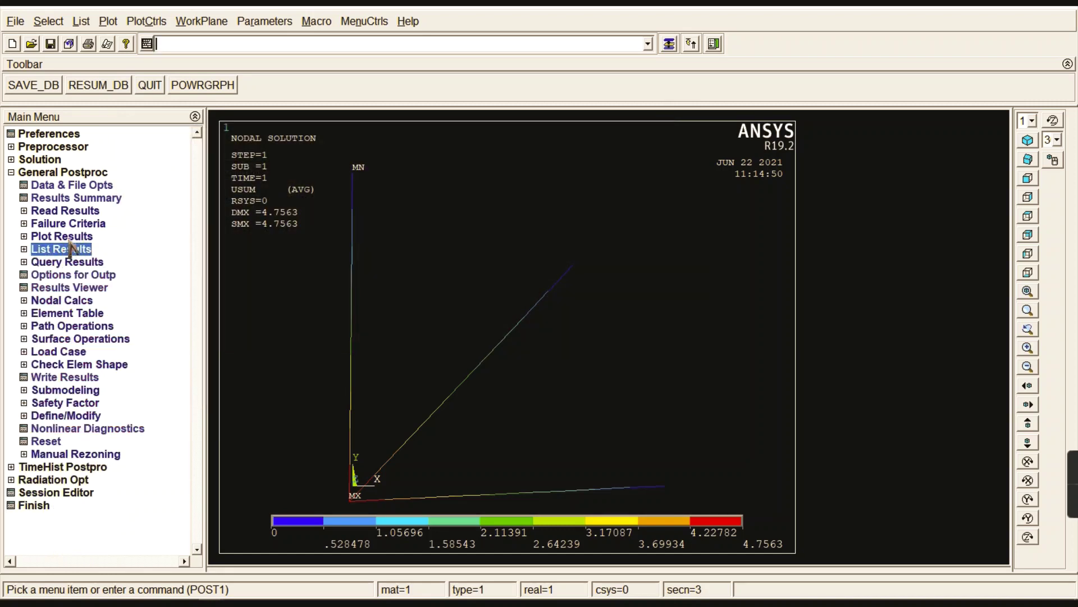
left_click(73, 236)
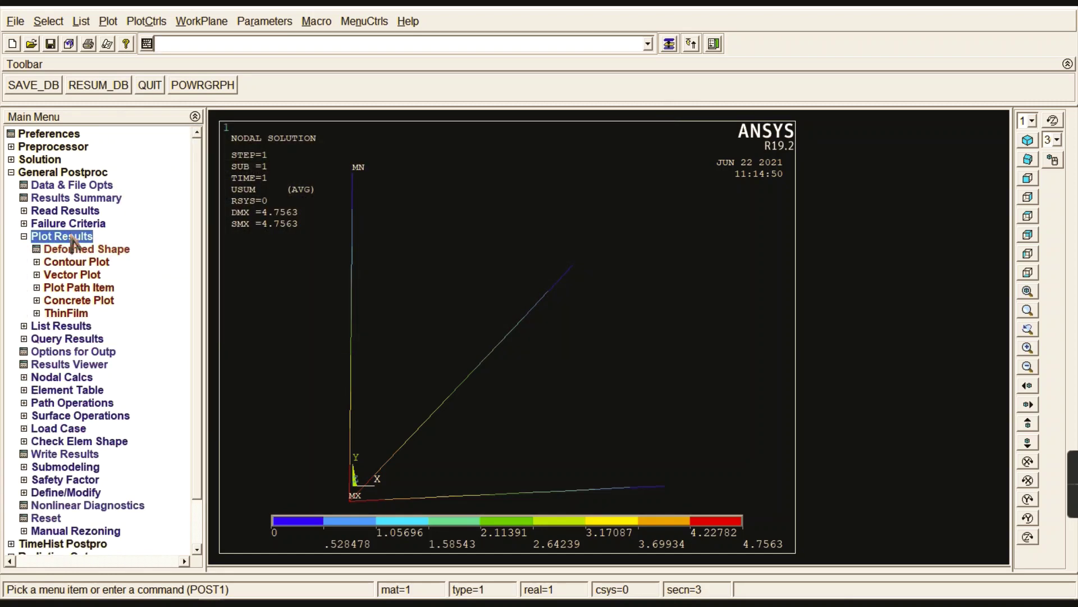
left_click(77, 263)
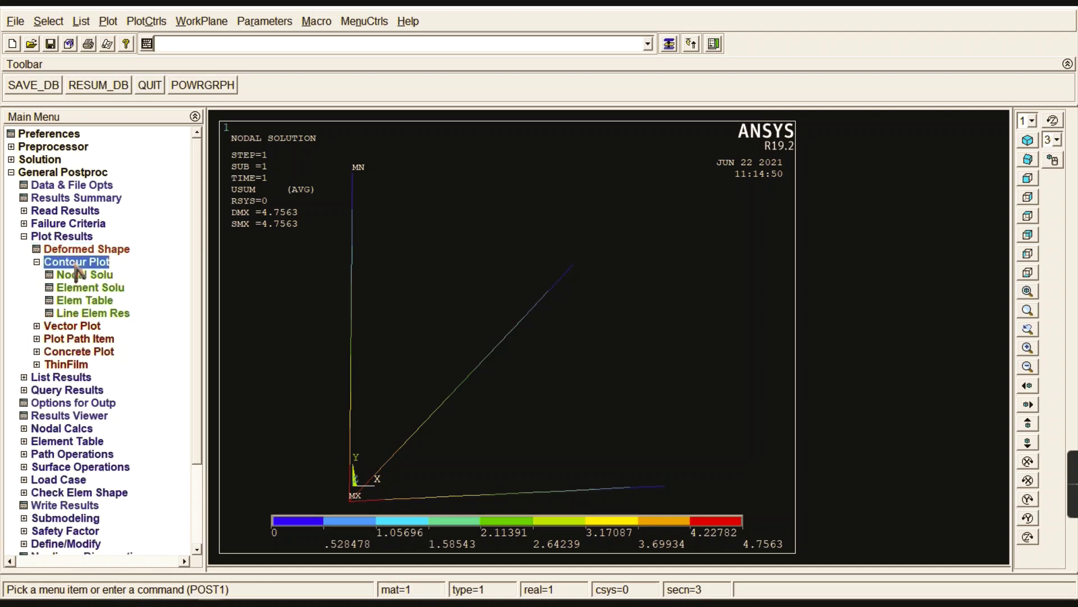
left_click(90, 288)
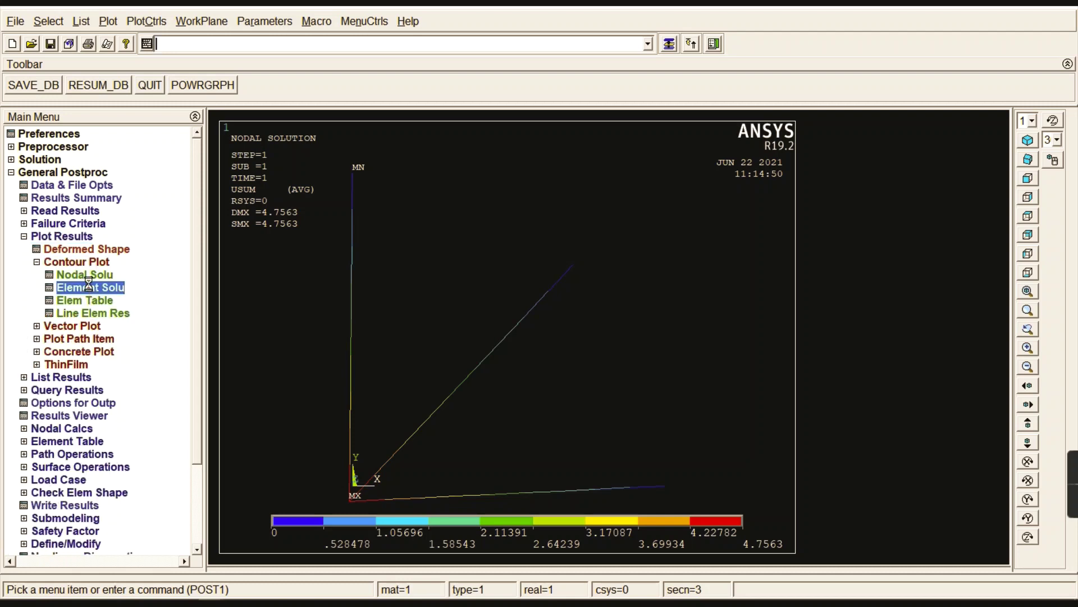
left_click(417, 155)
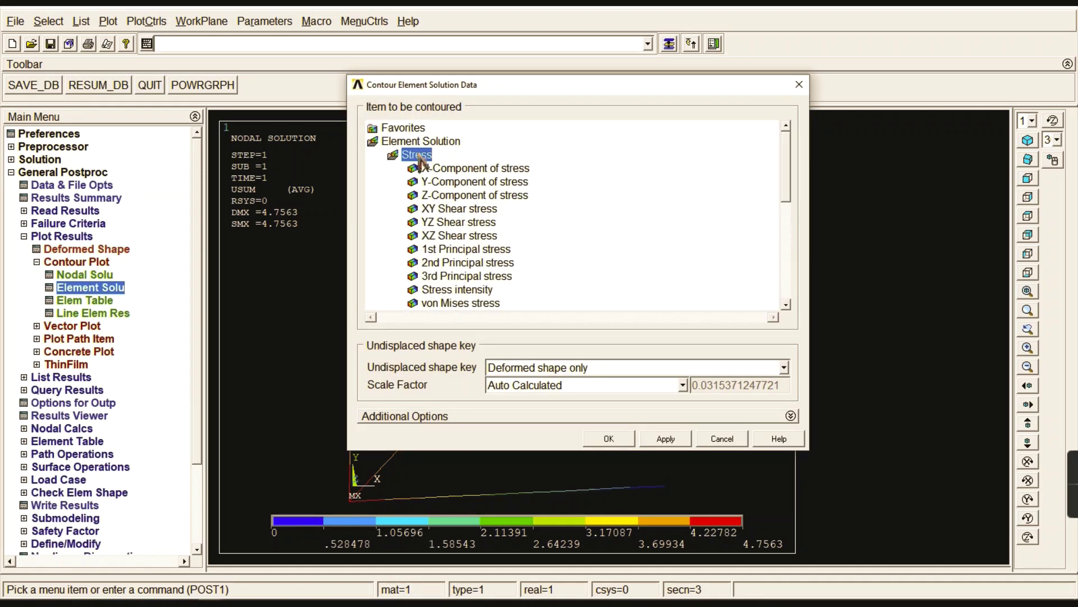
left_click(519, 168)
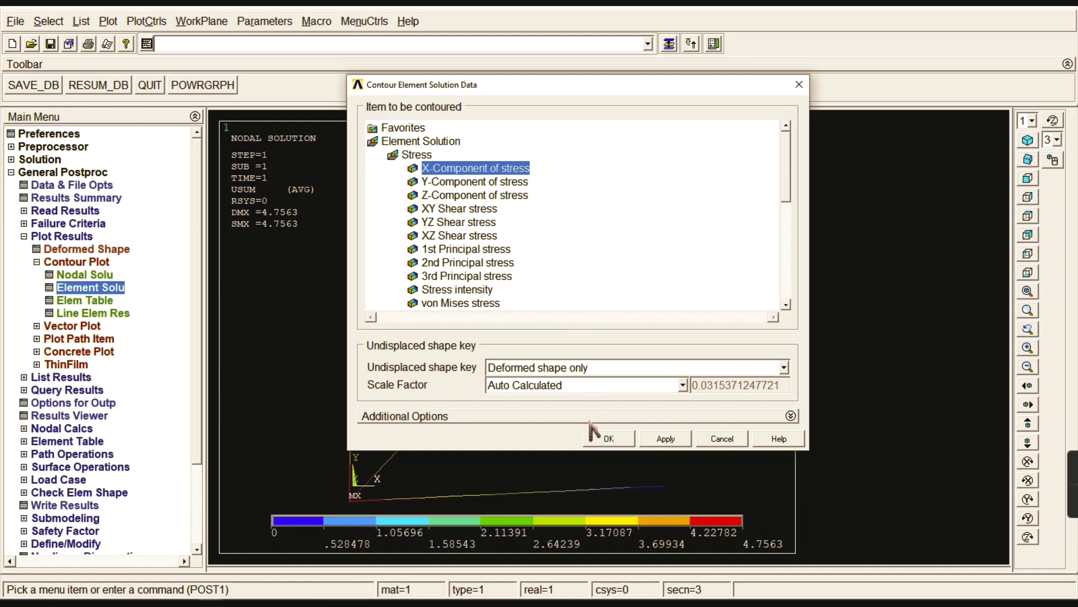
left_click(608, 440)
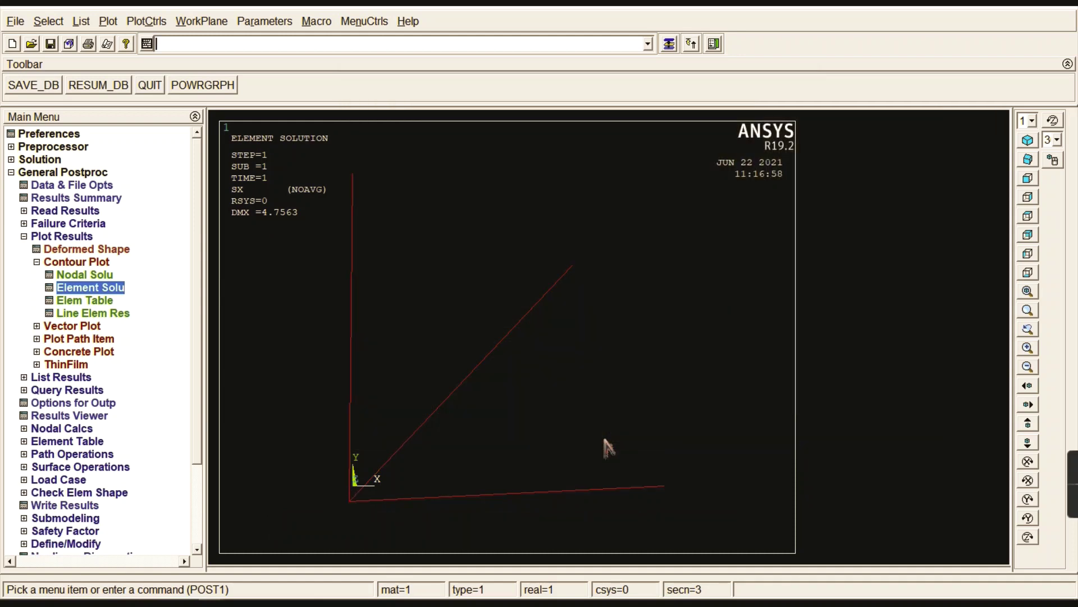
Step: Contour the nodal von Mises stress (SEQV) on the truss
left_click(86, 274)
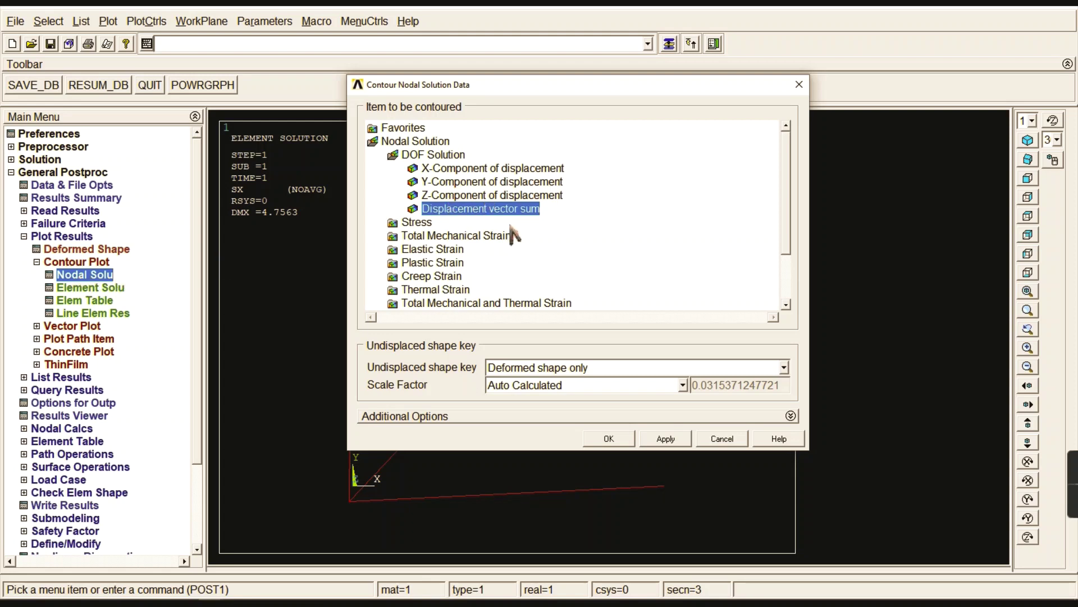
left_click(400, 223)
scroll(787, 168, "down", 3)
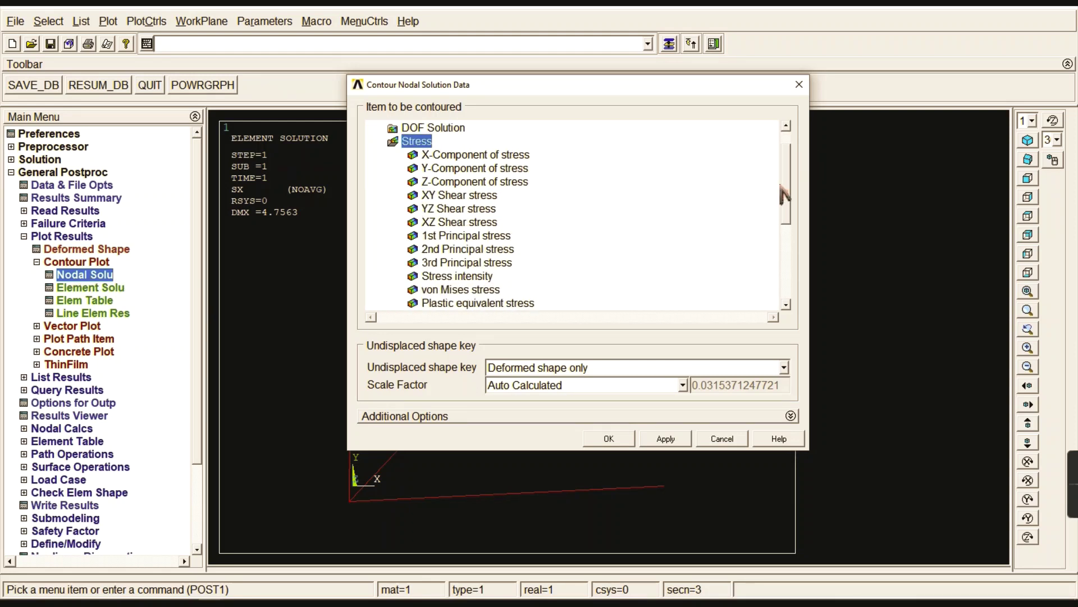
left_click(461, 222)
left_click(612, 438)
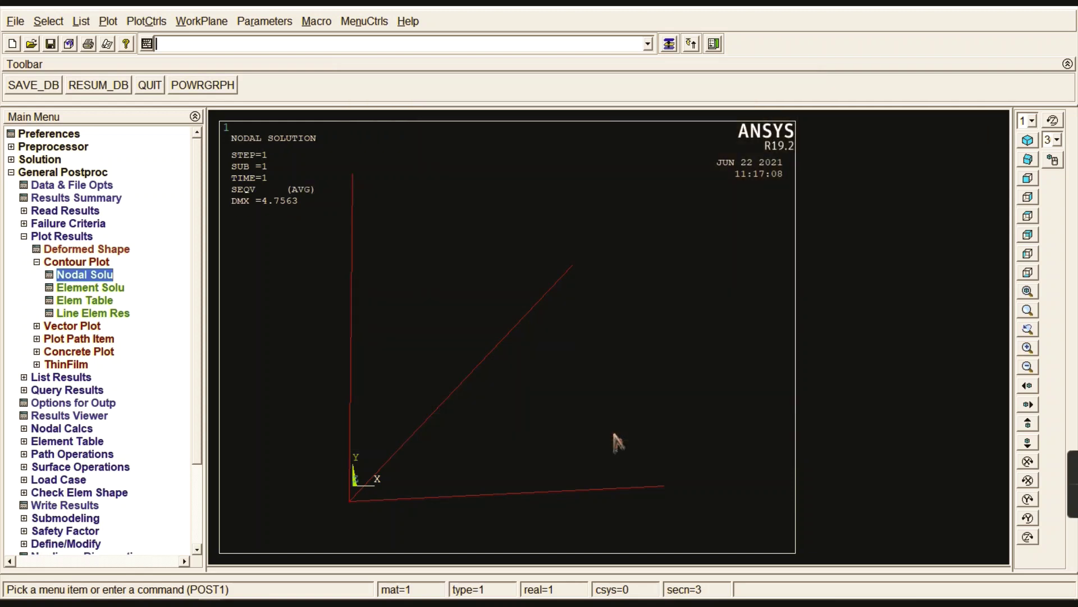
left_click(79, 261)
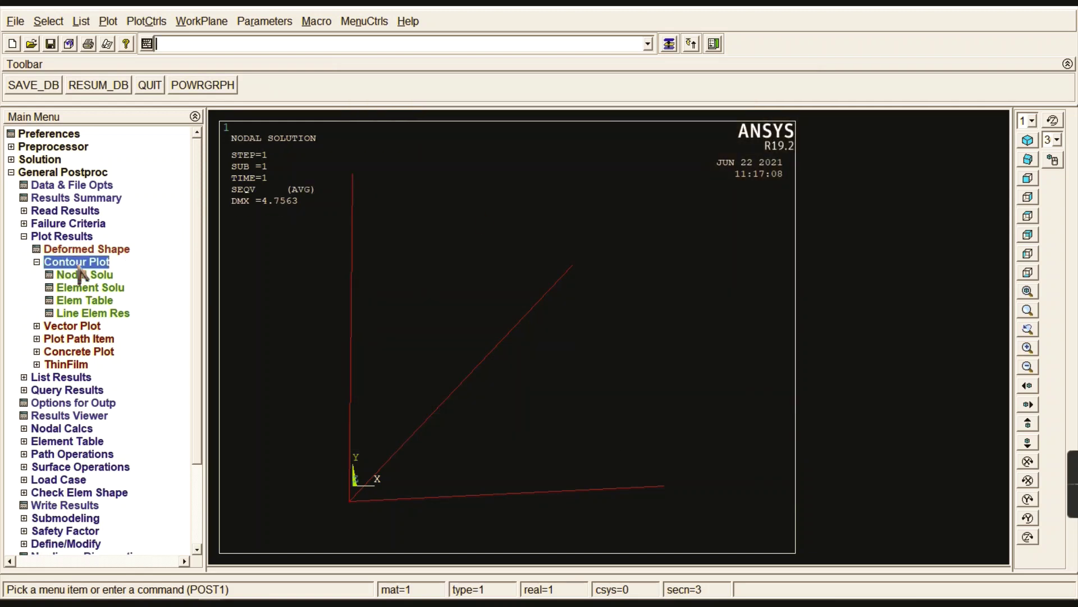
left_click(76, 238)
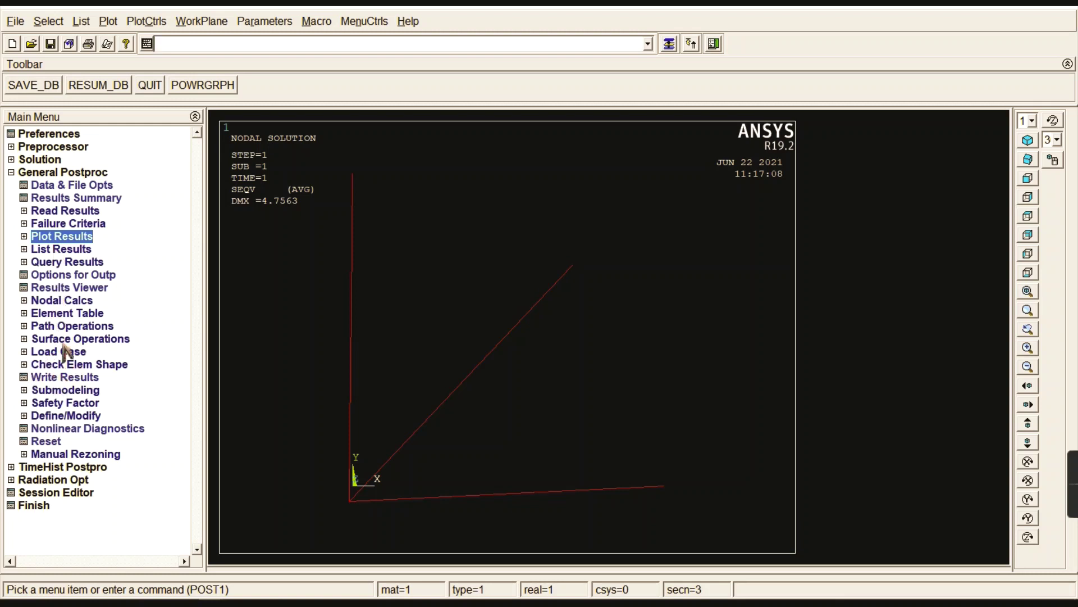
Step: Add element table item LS1 using By sequence num, LS,1
left_click(66, 315)
left_click(67, 327)
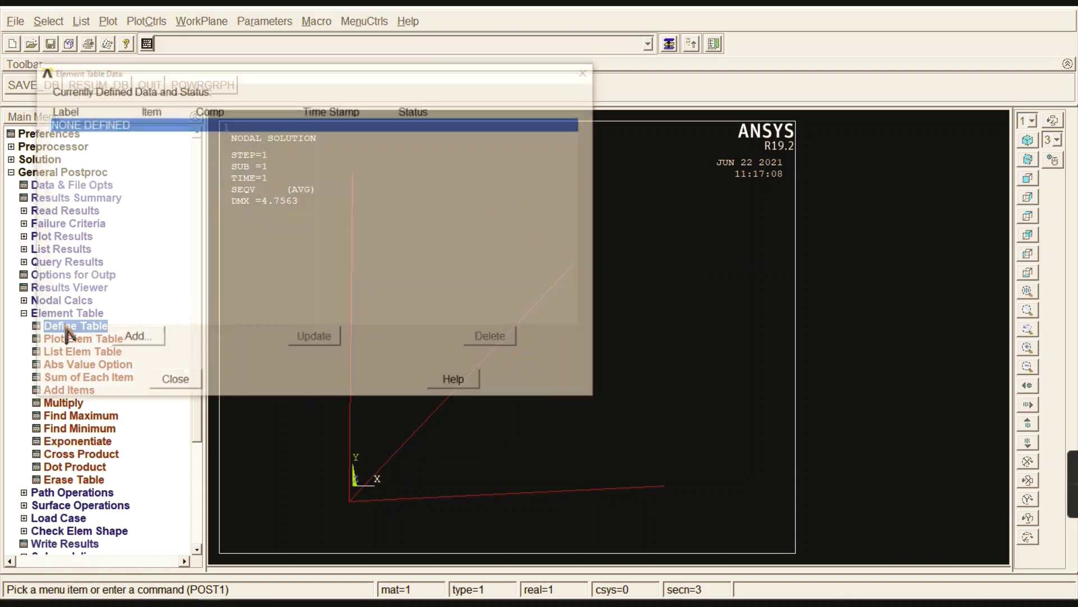
left_click(147, 338)
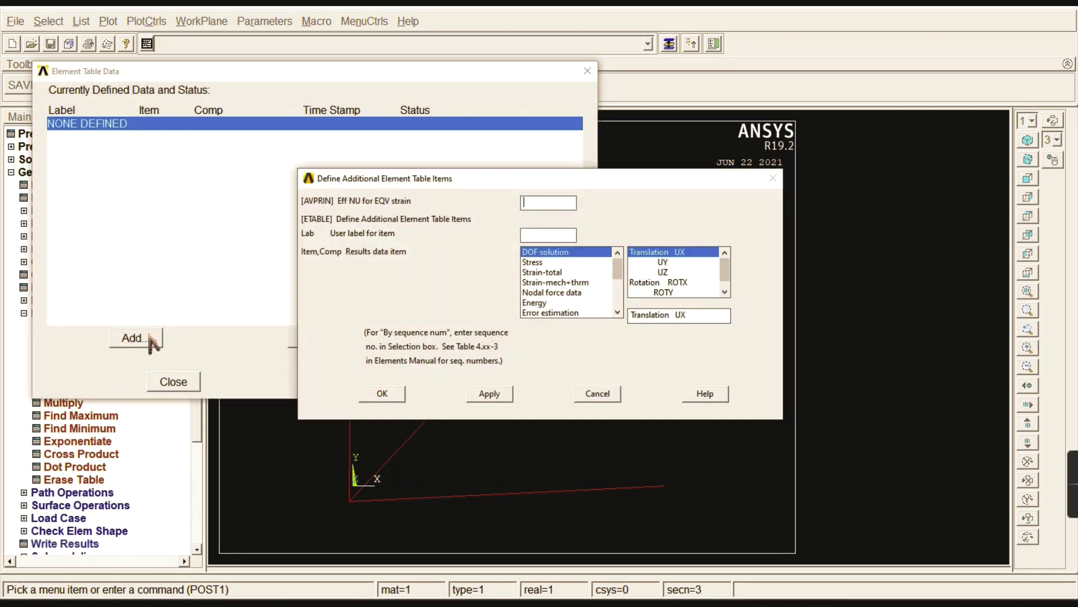
left_click(538, 262)
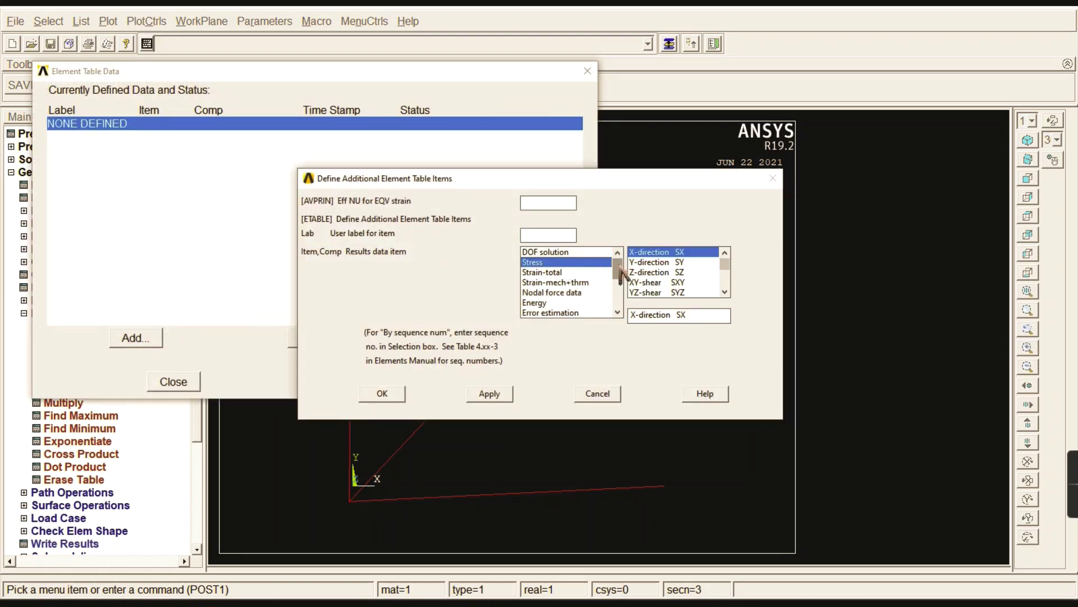
left_click_drag(729, 275, 624, 326)
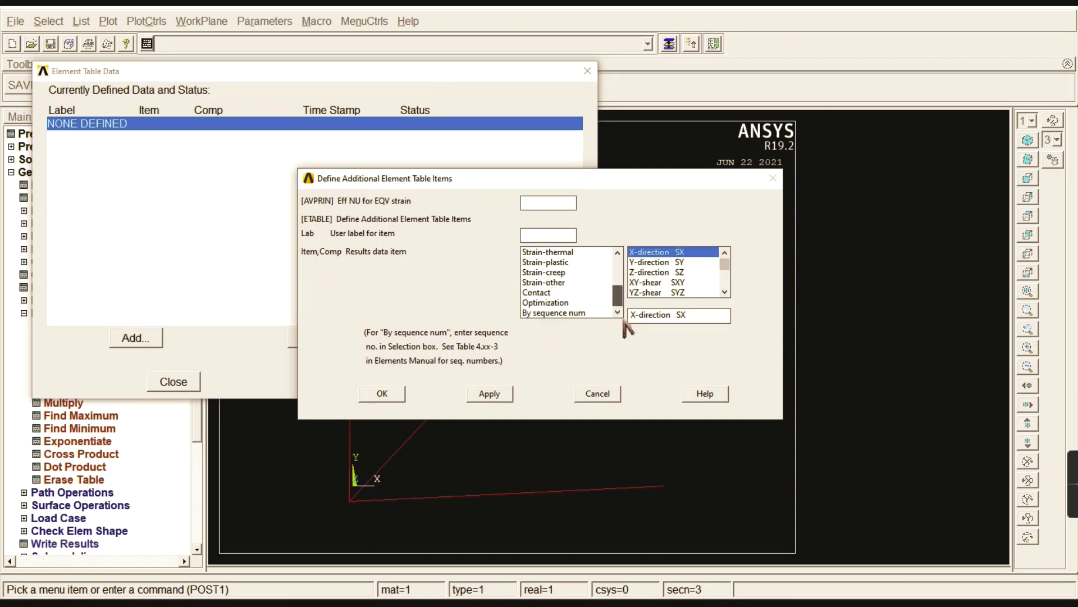
left_click(541, 315)
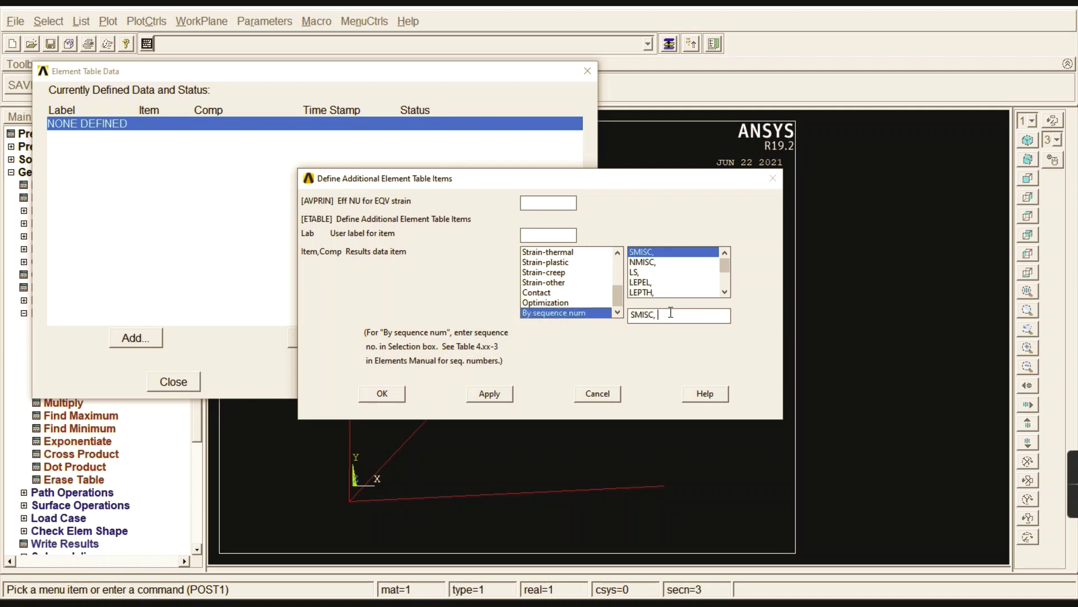
left_click(645, 272)
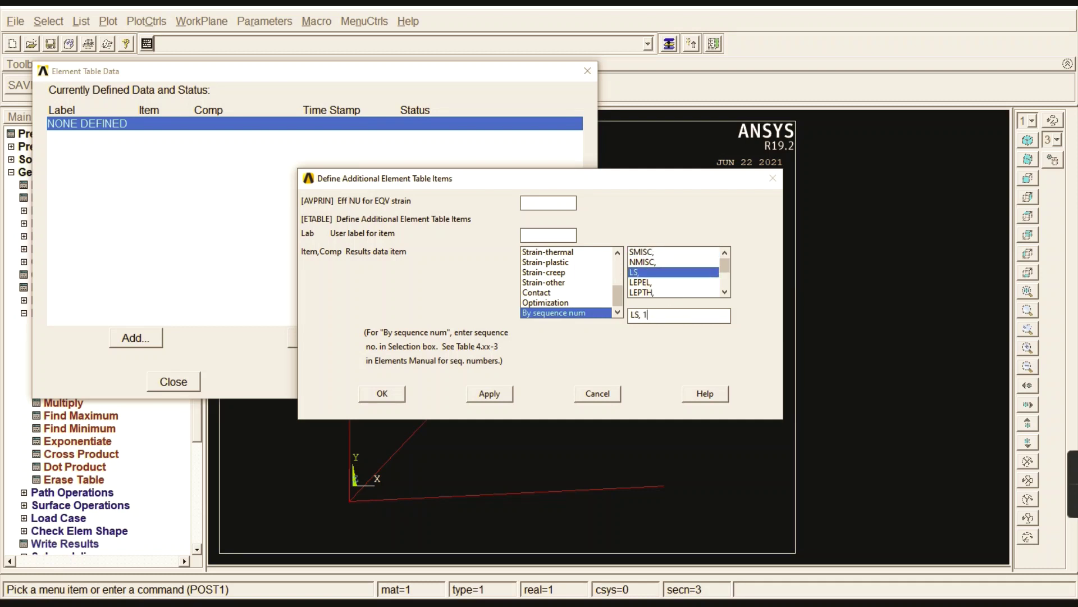
left_click(489, 394)
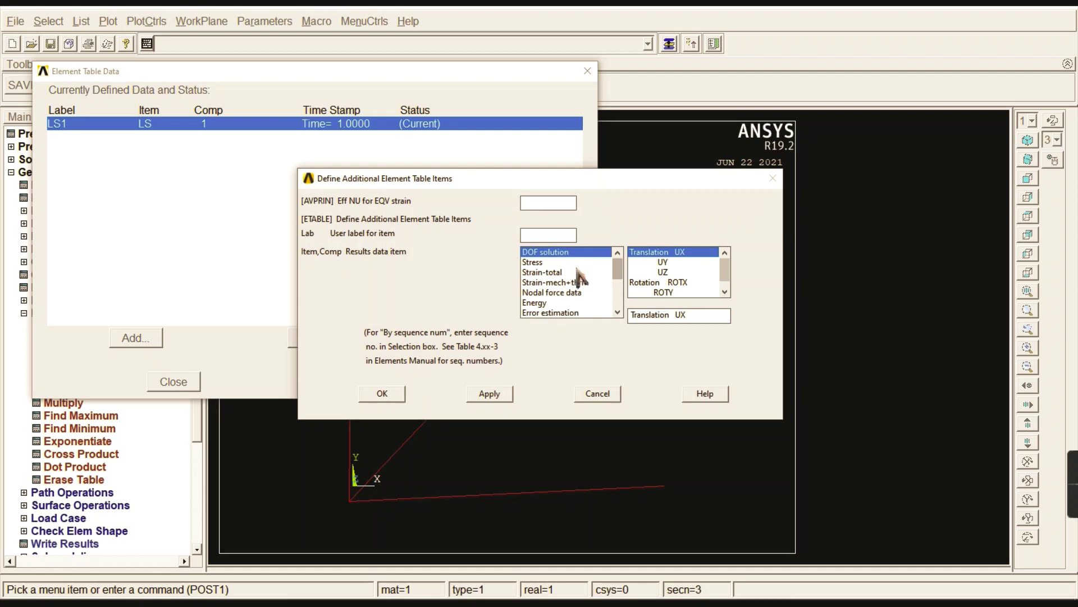
Step: Add element table item LS2 using By sequence num, LS,2
scroll(618, 272, "down", 3)
left_click(584, 313)
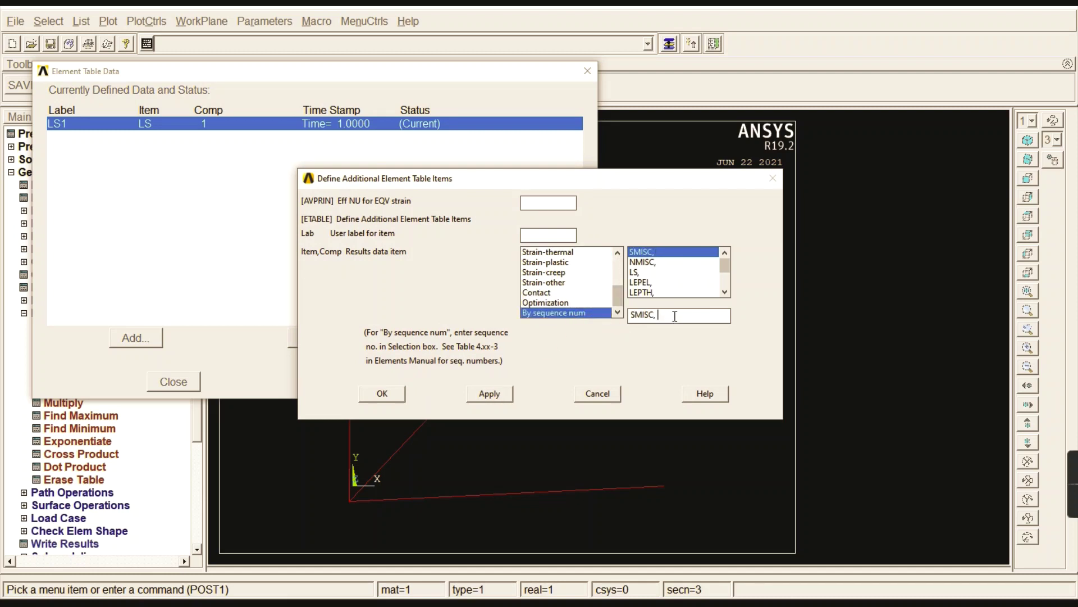
left_click(651, 273)
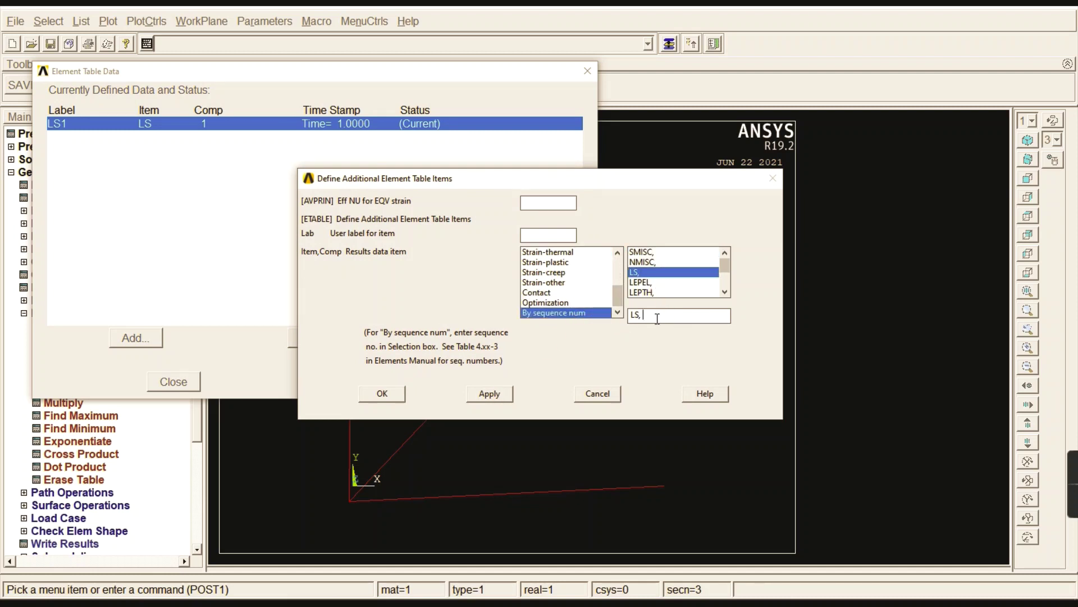
left_click(388, 393)
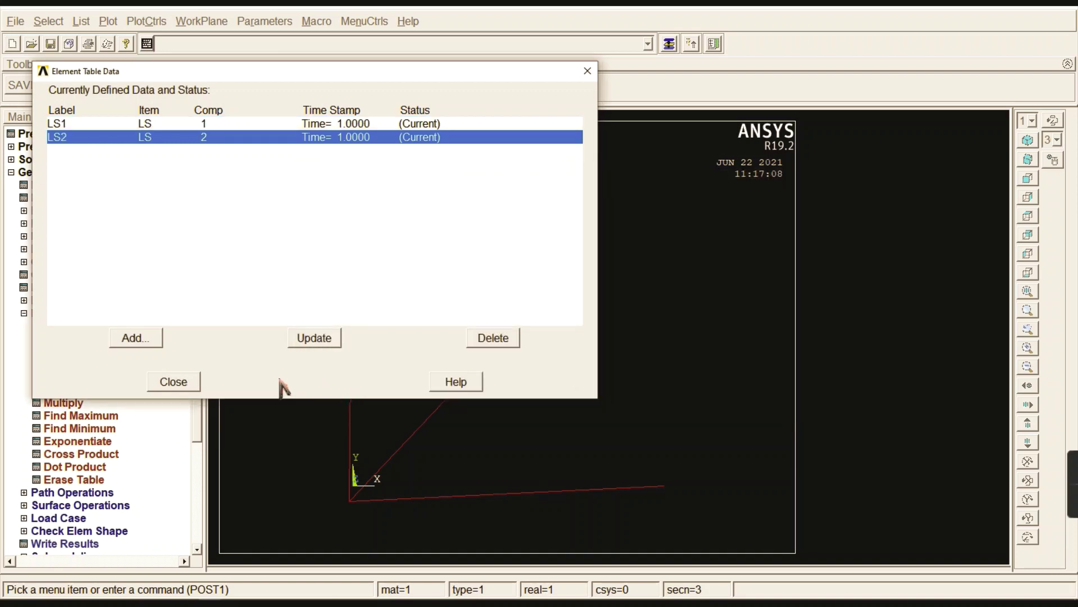
left_click(190, 382)
left_click(59, 313)
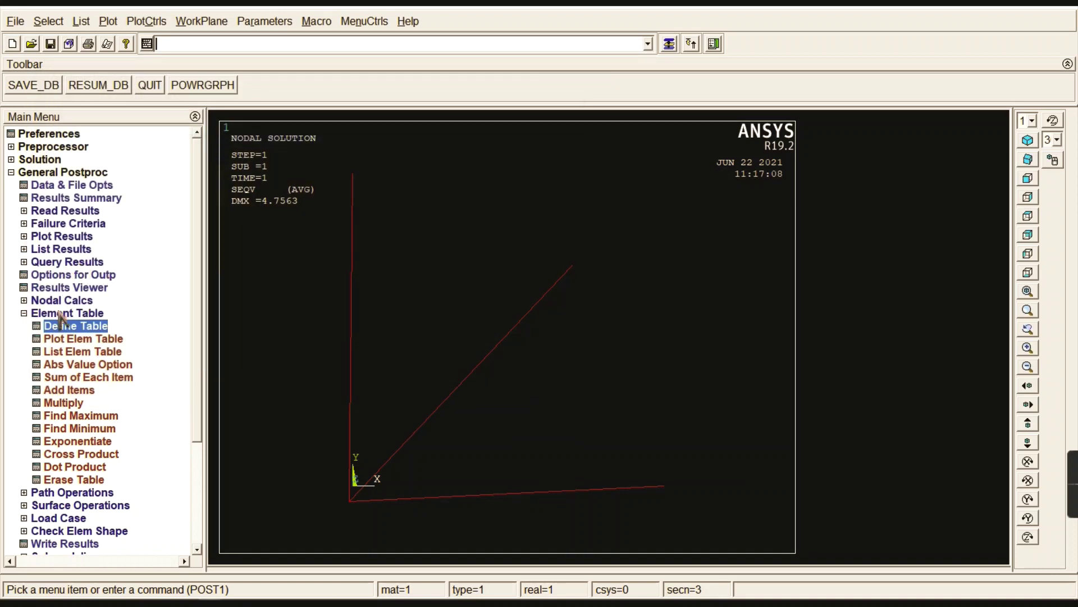
Step: Plot Line Elem Res with LabI LS1 and LabJ LS2, ranging .625E+07 to .312E+08
left_click(61, 249)
left_click(60, 249)
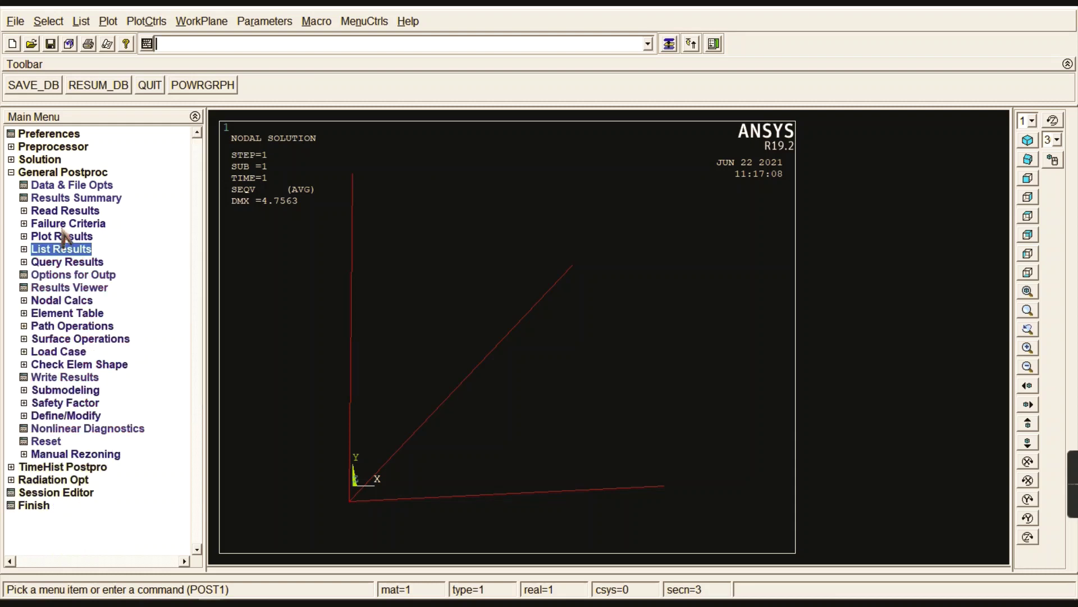
left_click(62, 236)
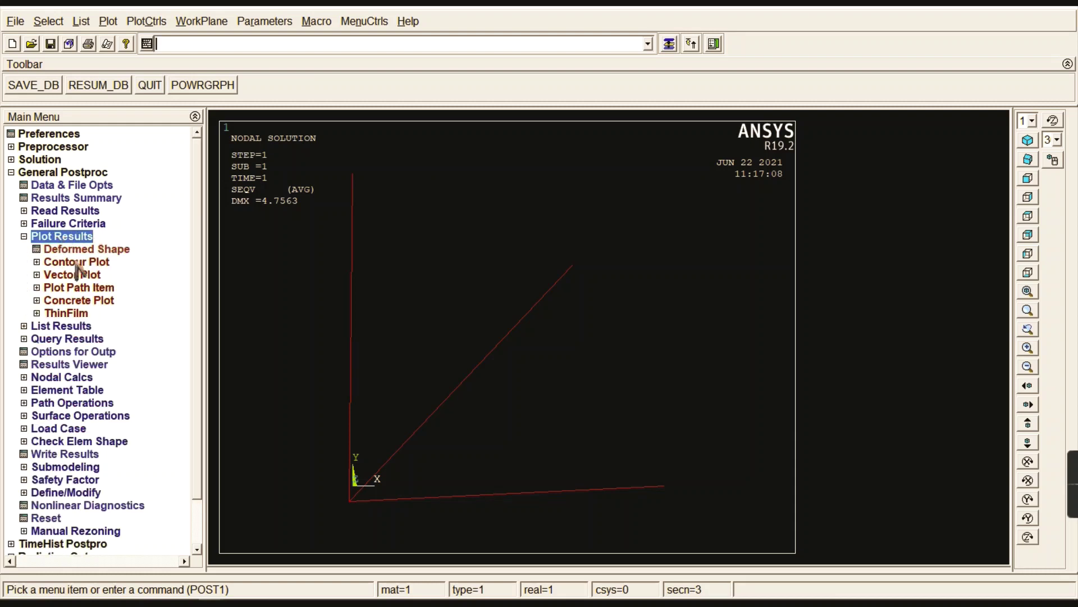
left_click(76, 262)
left_click(93, 313)
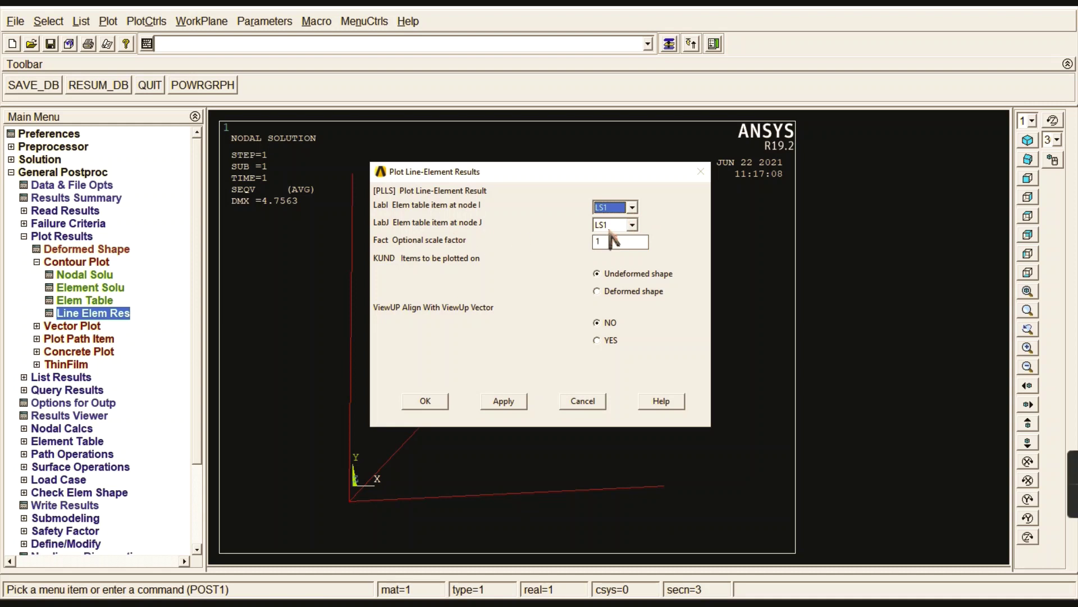
left_click(631, 225)
left_click(614, 249)
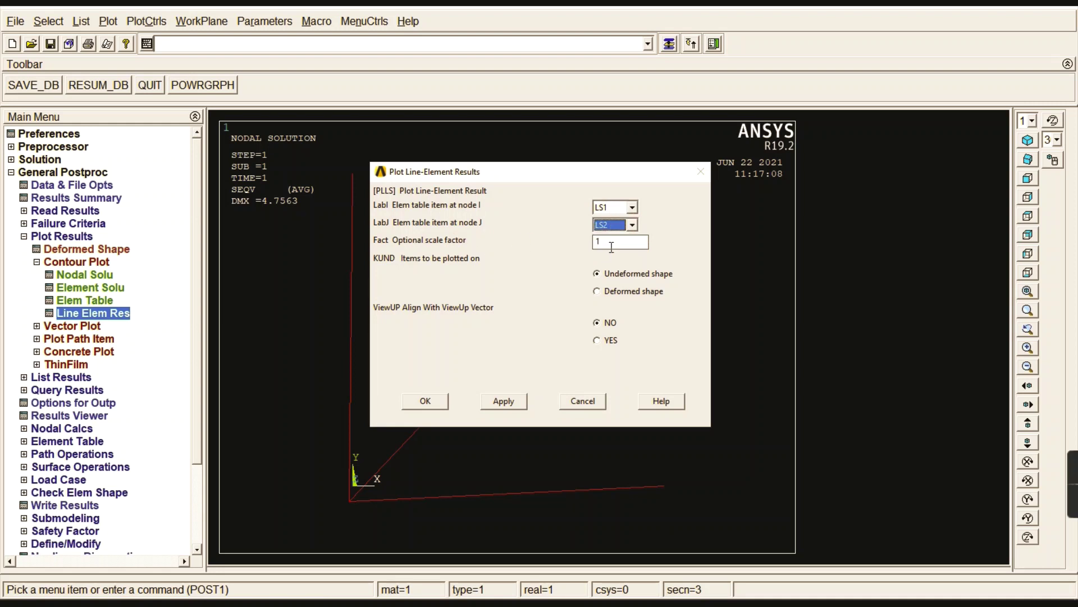
left_click(425, 402)
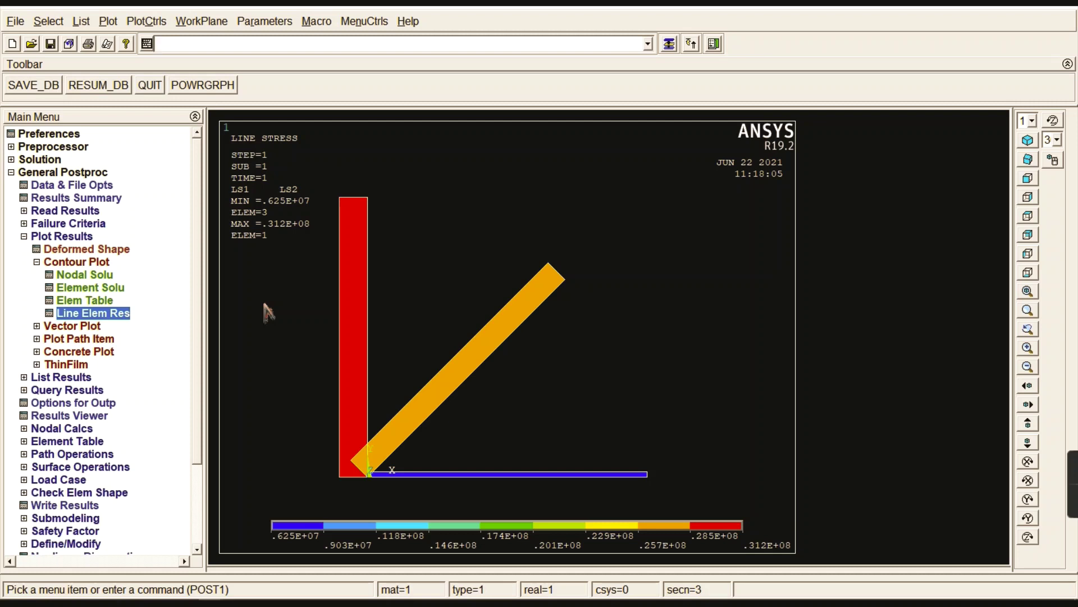
left_click(56, 262)
left_click(70, 236)
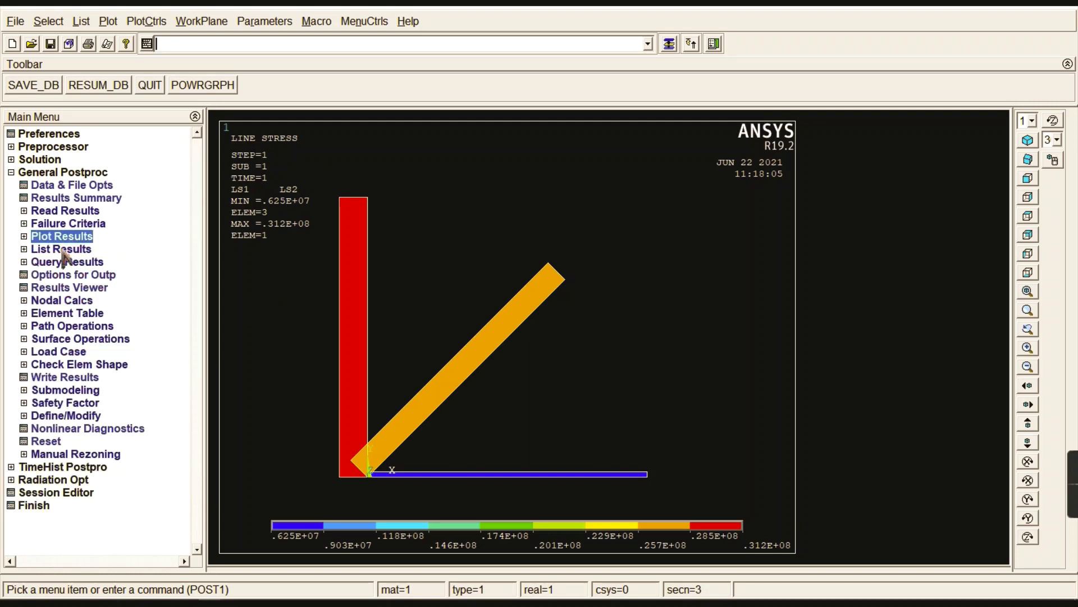
left_click(62, 250)
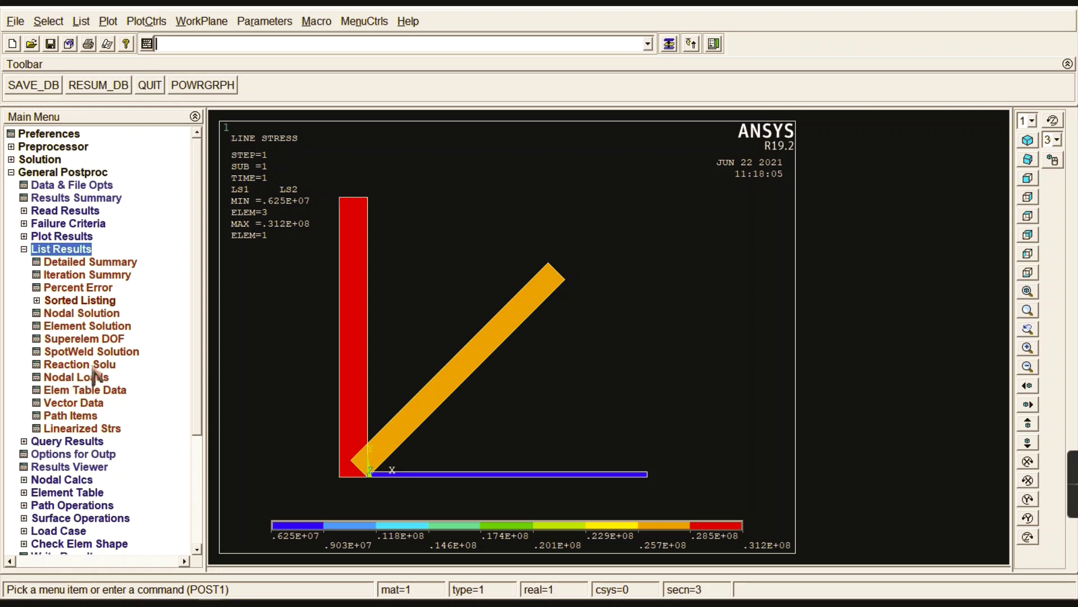
left_click(70, 365)
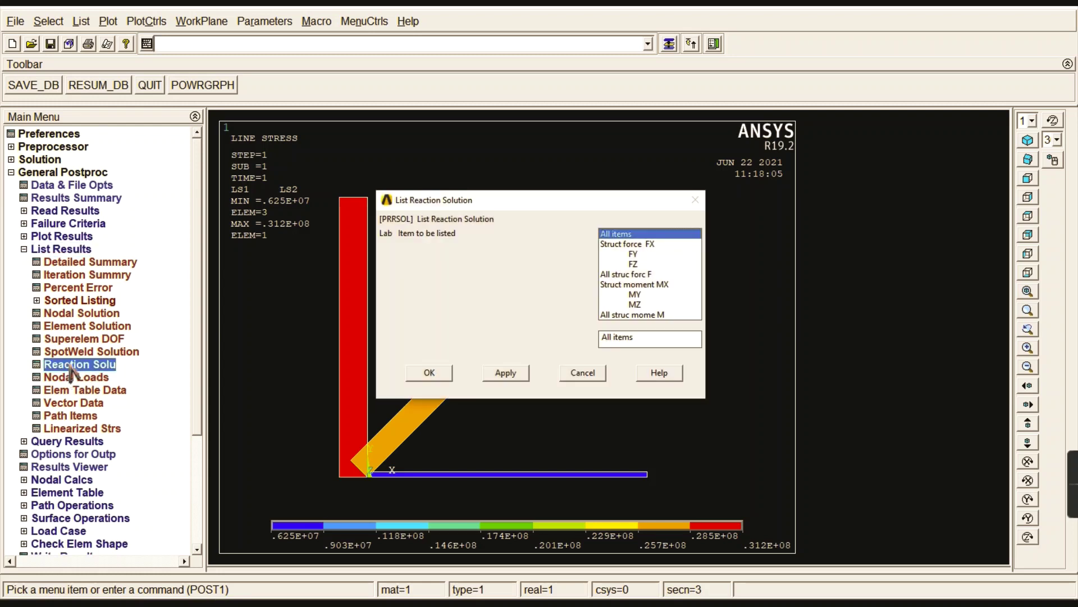
left_click(432, 373)
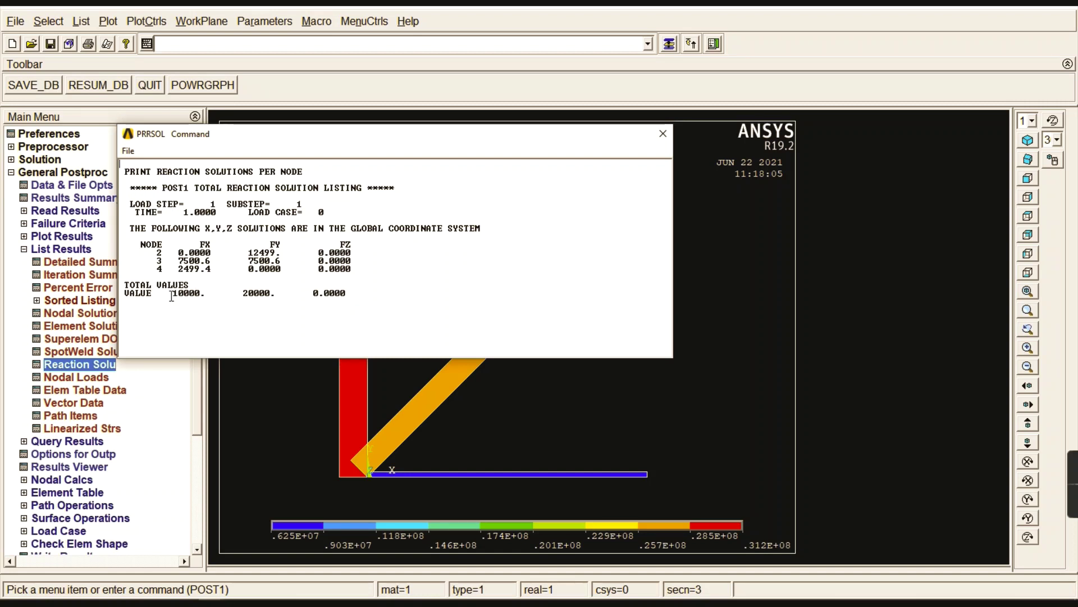
left_click_drag(173, 296, 206, 296)
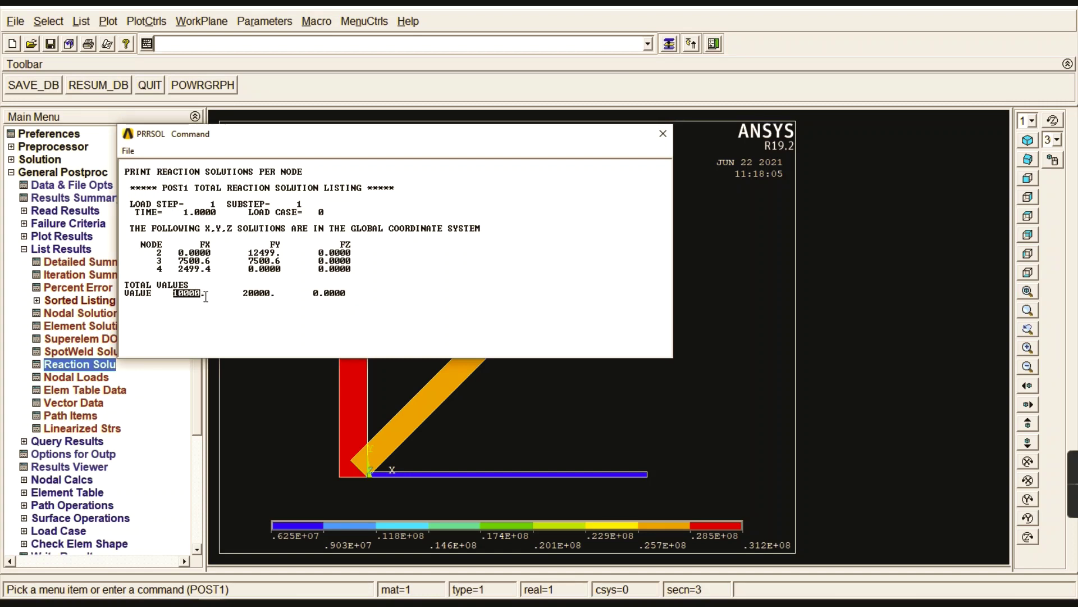
left_click(238, 302)
left_click(241, 301)
mouse_move(173, 293)
left_mouse_down()
mouse_move(269, 300)
mouse_move(181, 292)
left_mouse_up()
left_click(279, 298)
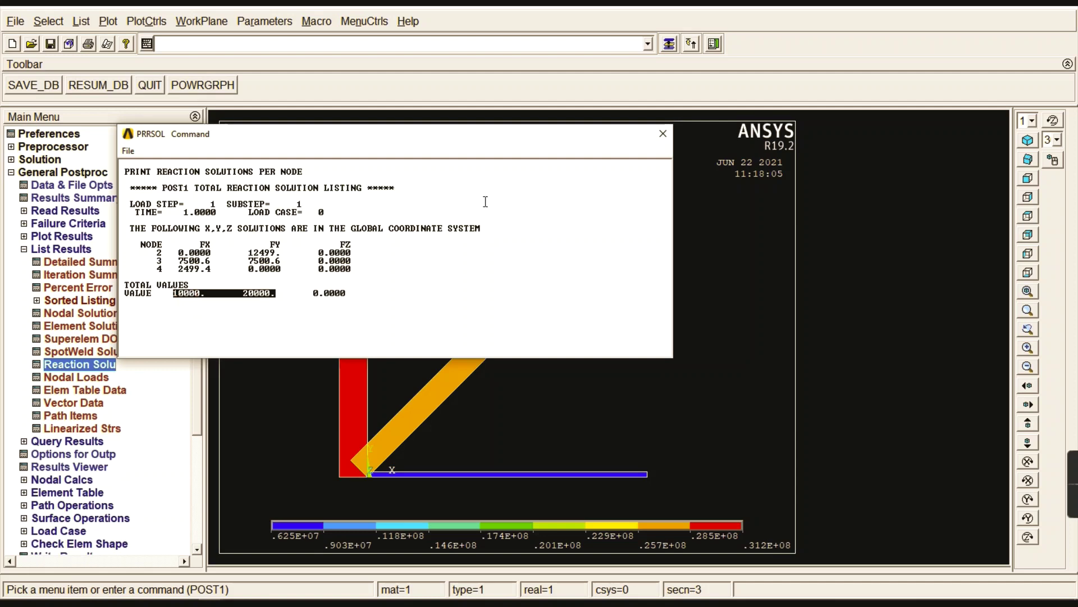
left_click(663, 133)
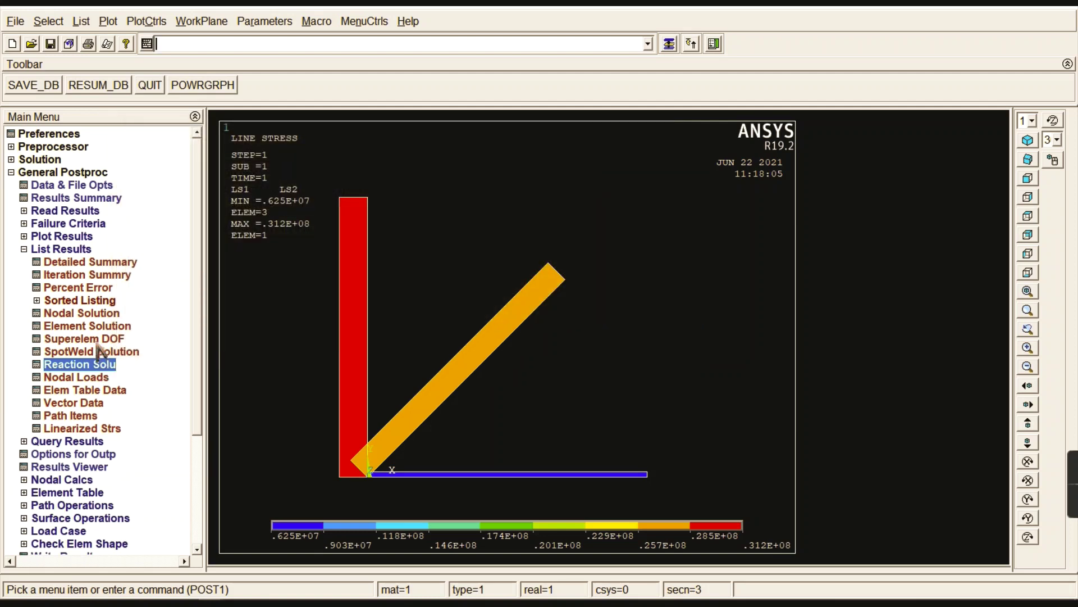
Step: Contour the nodal displacement vector sum (USUM) on the truss
left_click(77, 252)
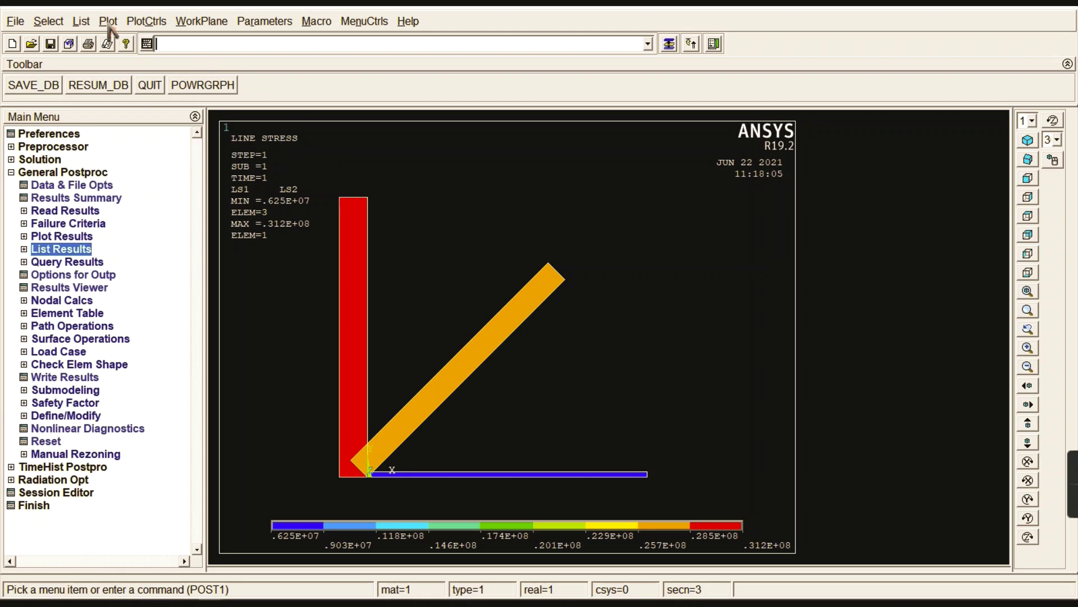
left_click(69, 238)
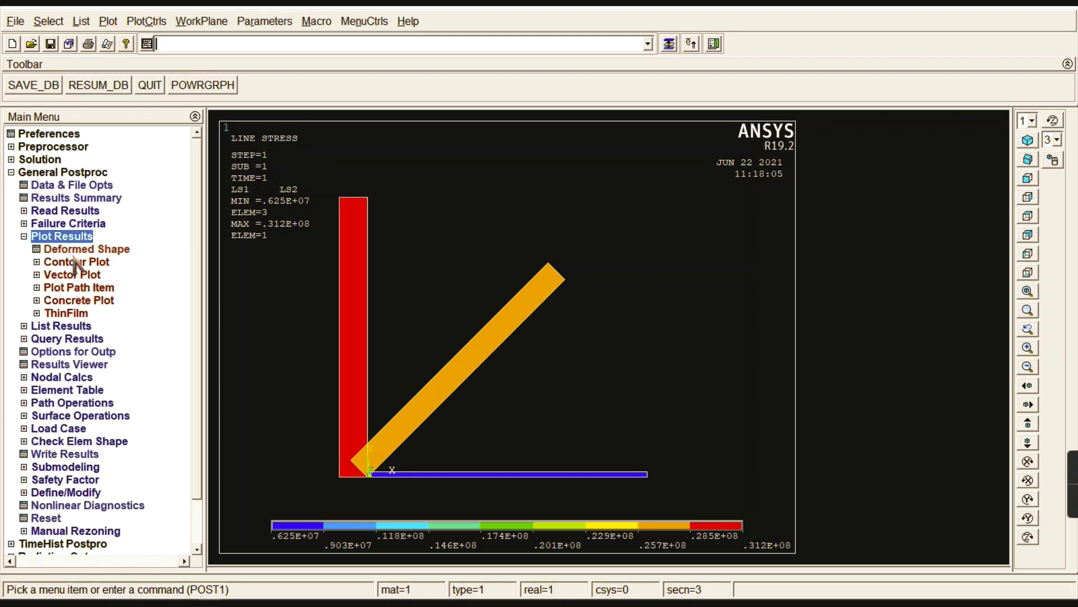
left_click(77, 262)
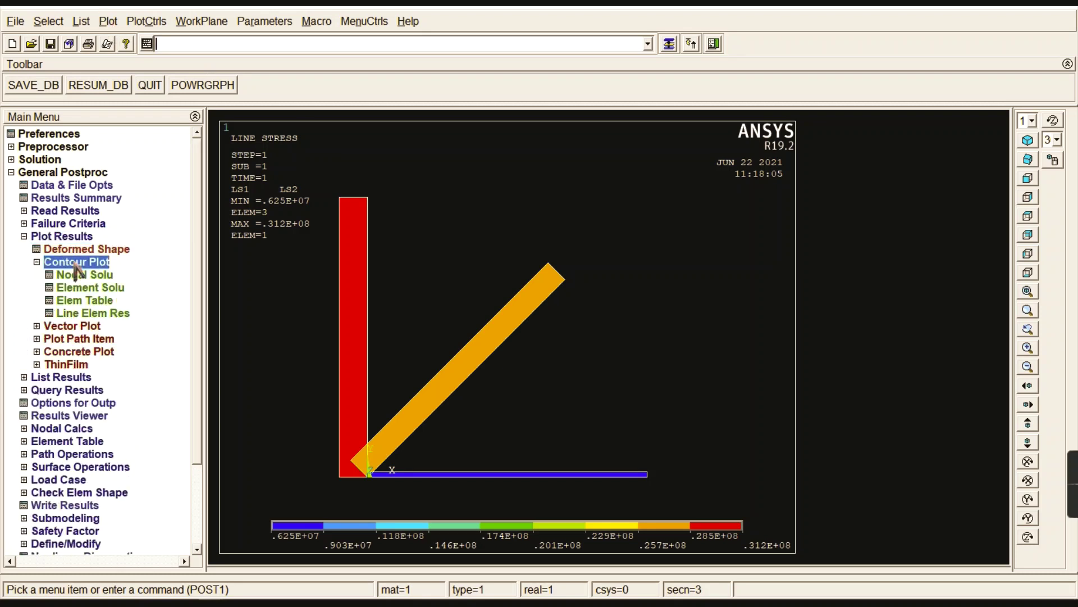
left_click(84, 275)
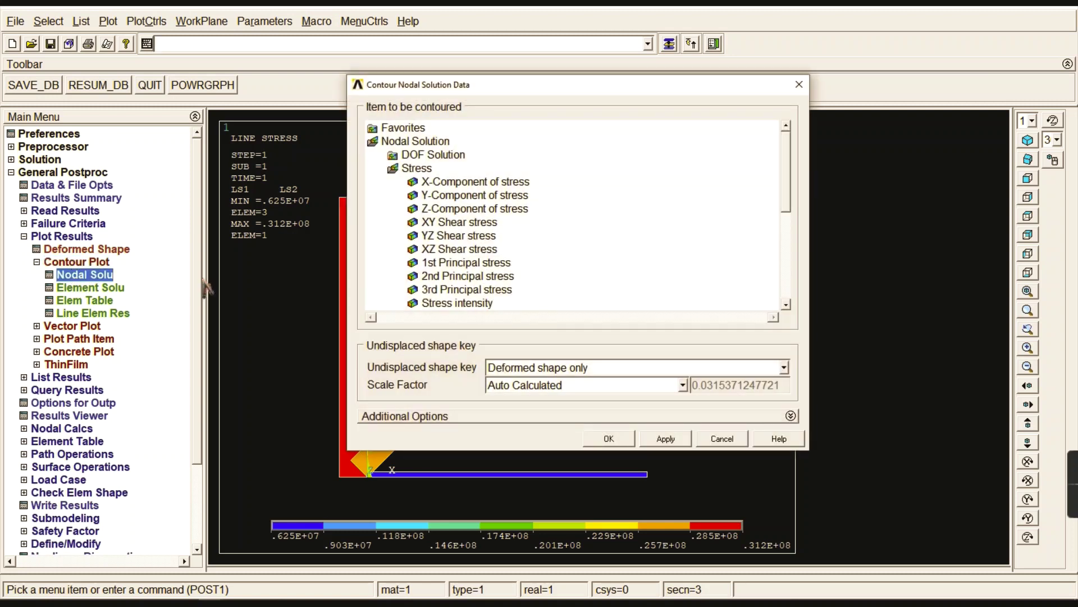
double_click(447, 166)
double_click(444, 155)
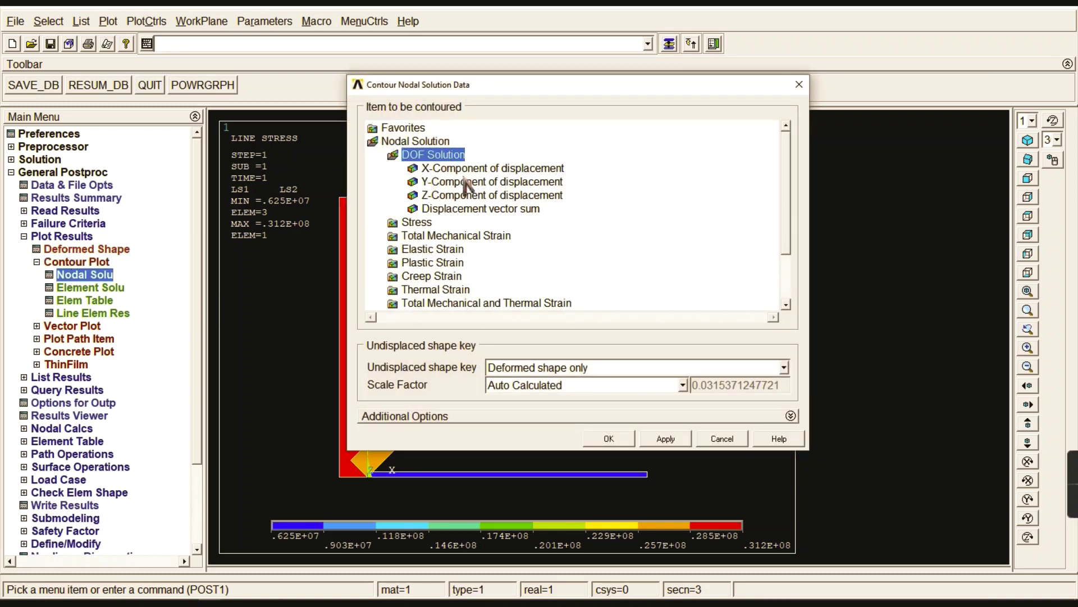
left_click(460, 209)
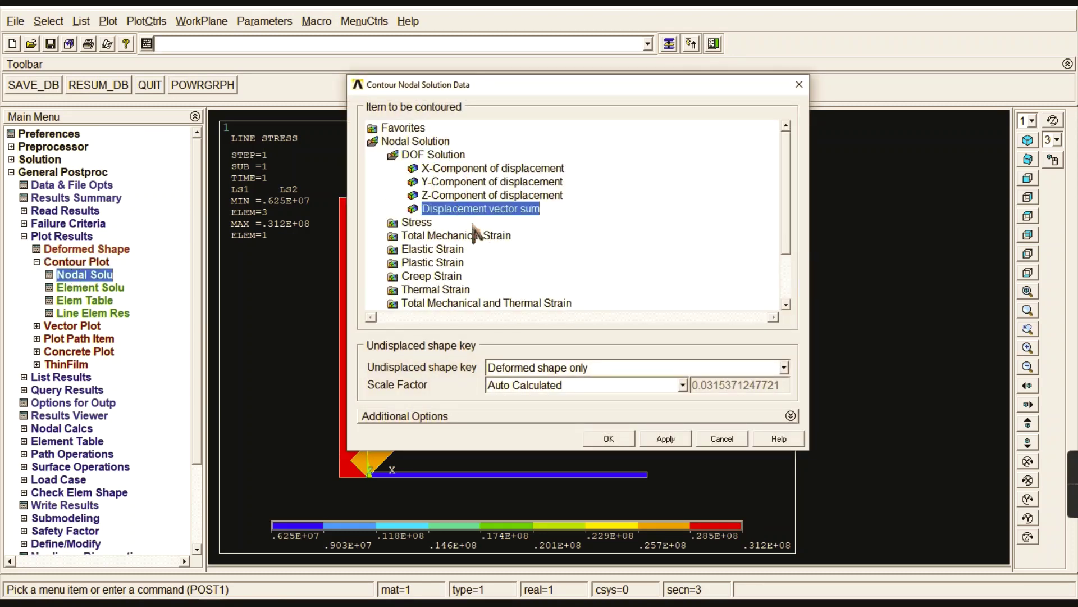
left_click(604, 439)
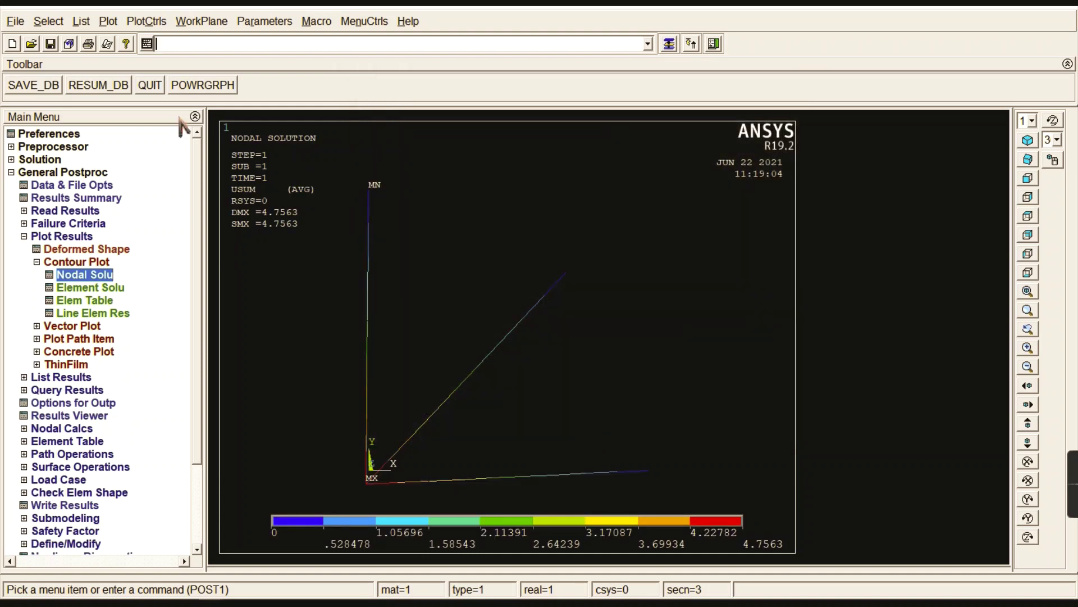
Step: Turn on /ESHAPE element shapes so the bars display with real-constant sizes
left_click(148, 24)
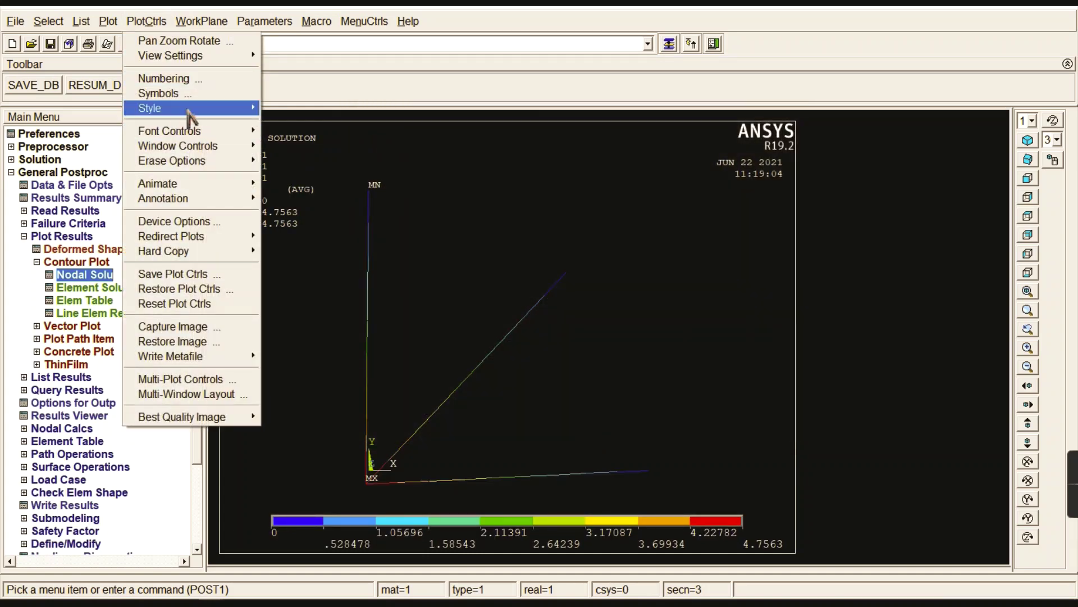
mouse_move(191, 108)
left_click(303, 121)
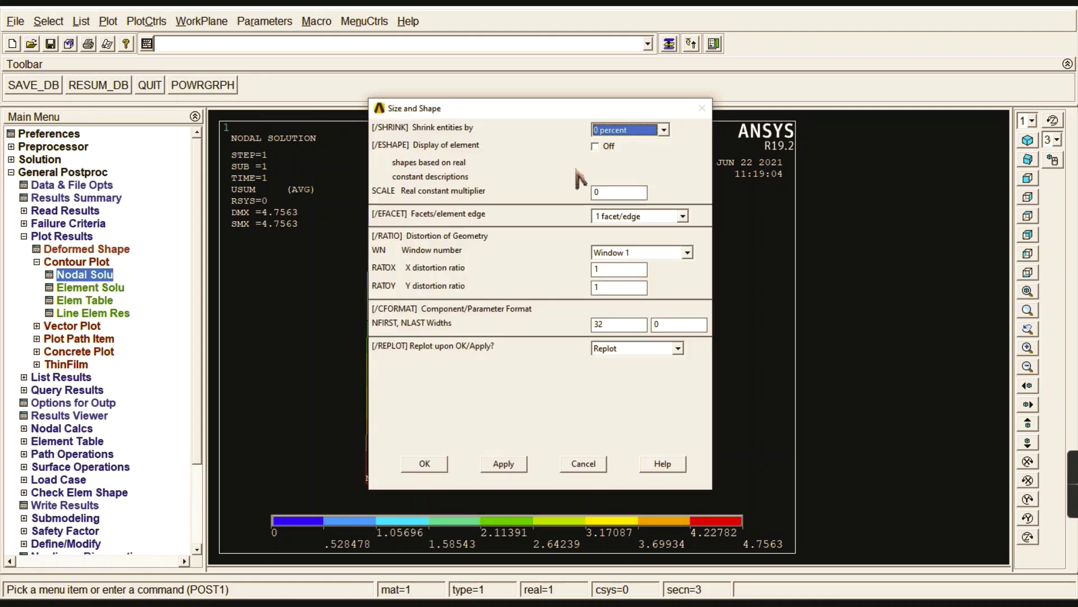
left_click(595, 146)
left_click(440, 465)
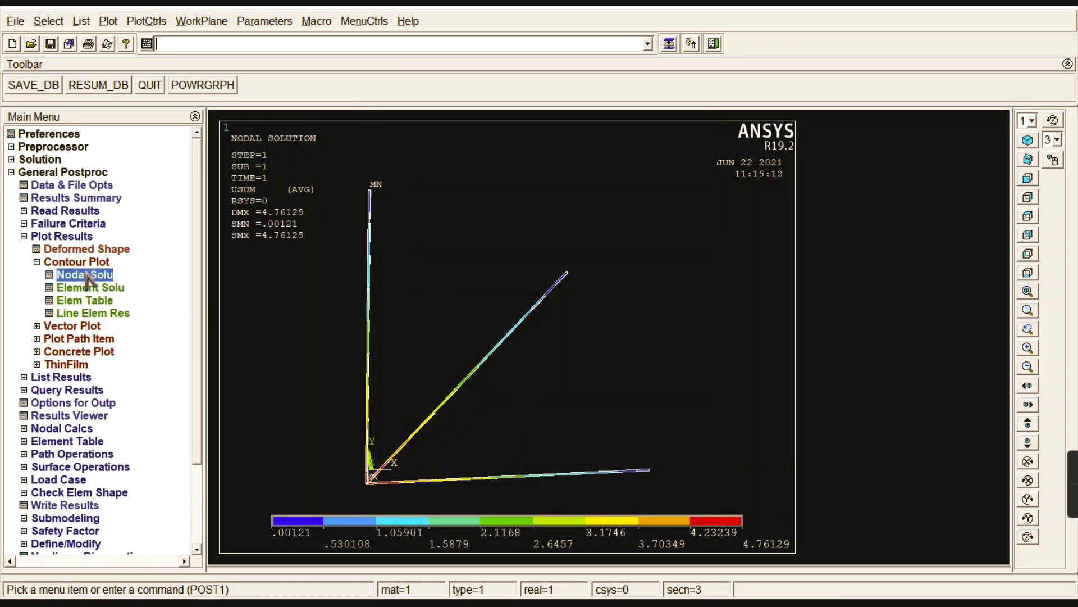
Step: Plot a nodal contour of the X-component of stress on the truss bars
double_click(432, 155)
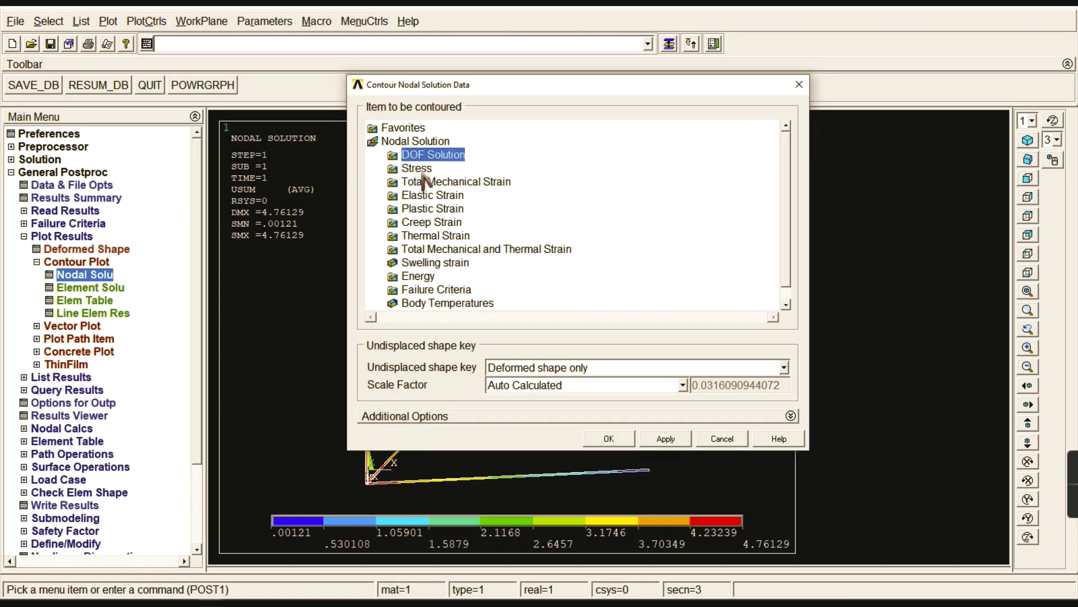
double_click(417, 167)
left_click(522, 182)
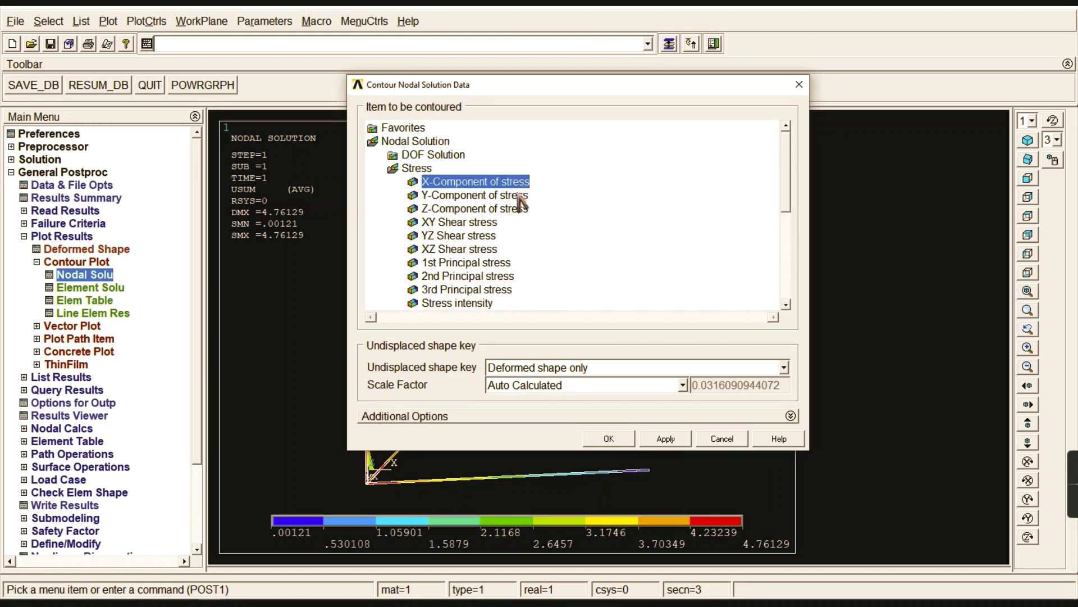
left_click(609, 438)
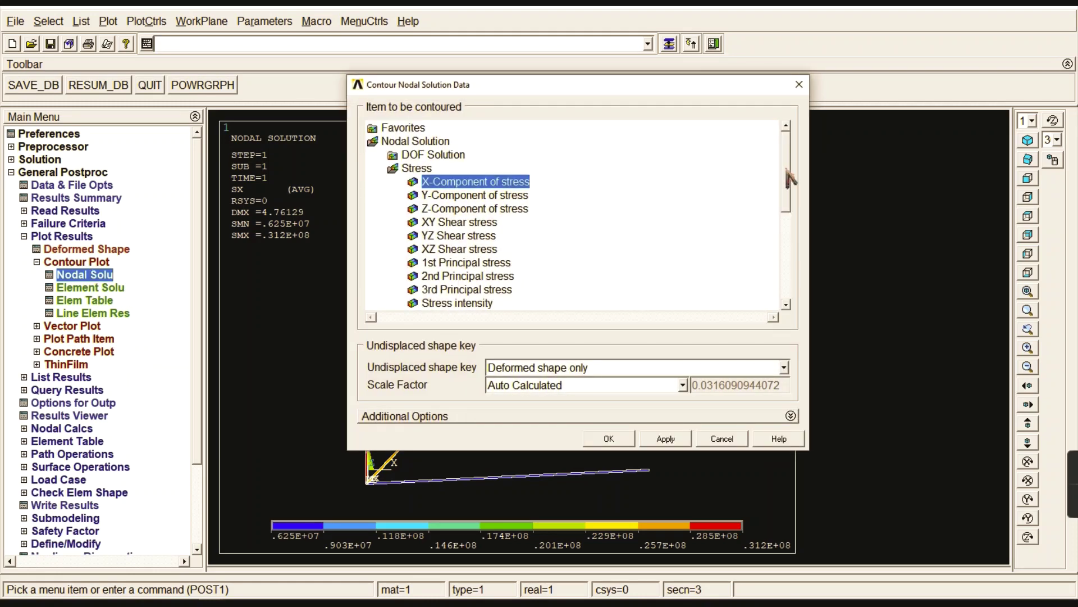
Step: Switch the nodal contour to von Mises stress, ranging .625E+07 to .312E+08
left_click_drag(787, 179, 789, 251)
left_click(449, 155)
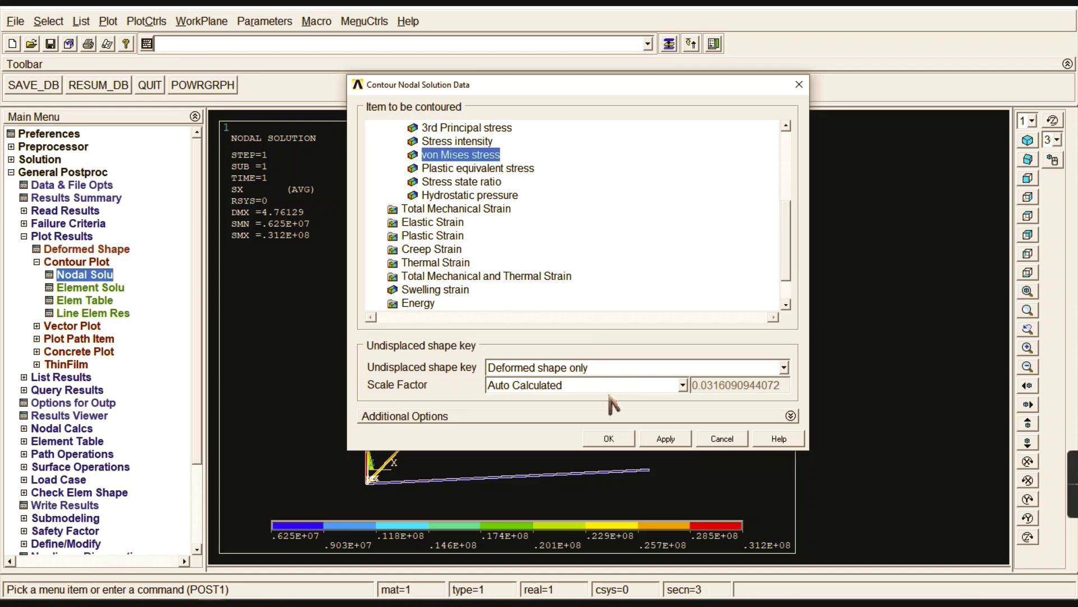
left_click(607, 439)
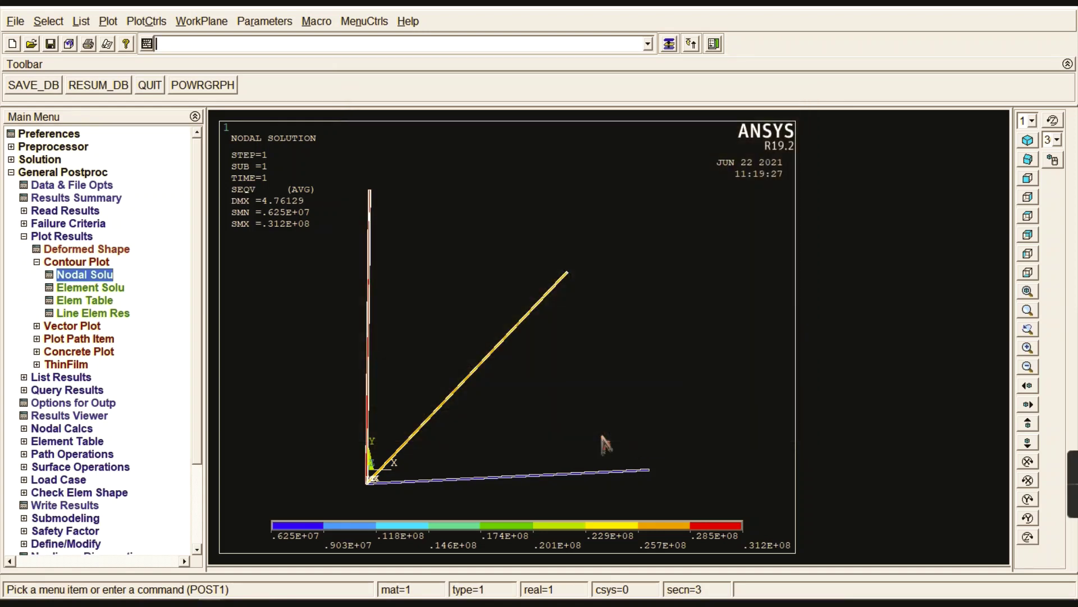
left_click(135, 21)
mouse_move(170, 187)
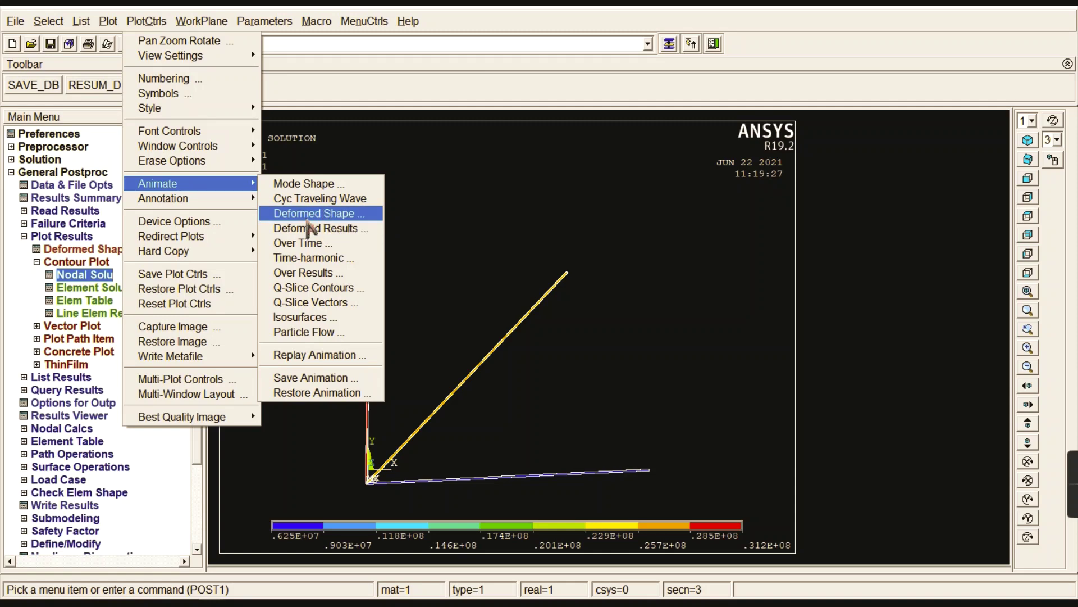
Step: Animate the von Mises stress on the deformed truss, then close the playback
left_click(336, 230)
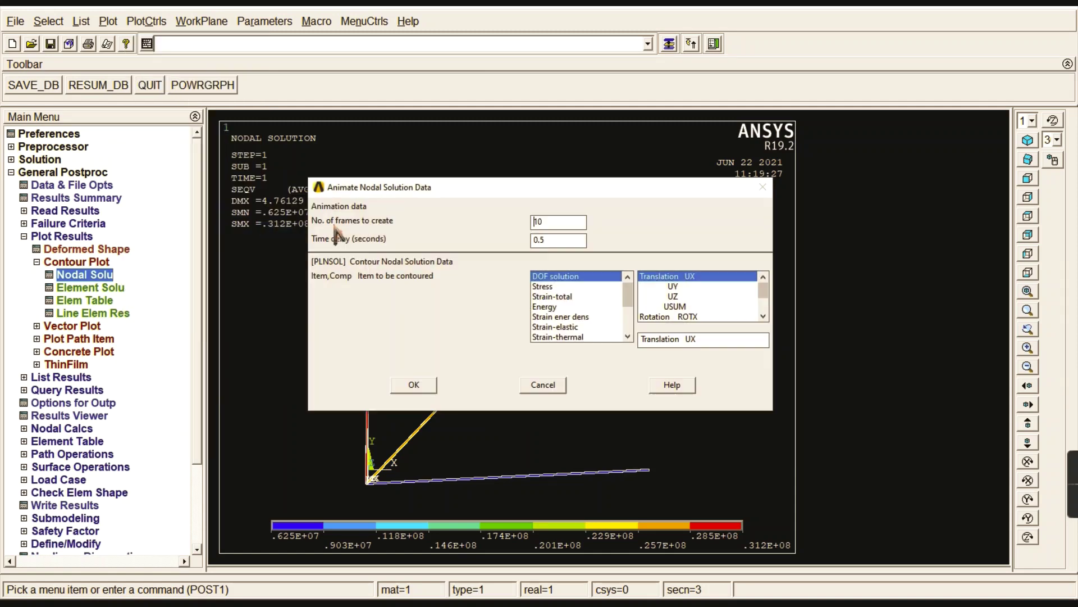
left_click(553, 286)
scroll(751, 296, "down", 3)
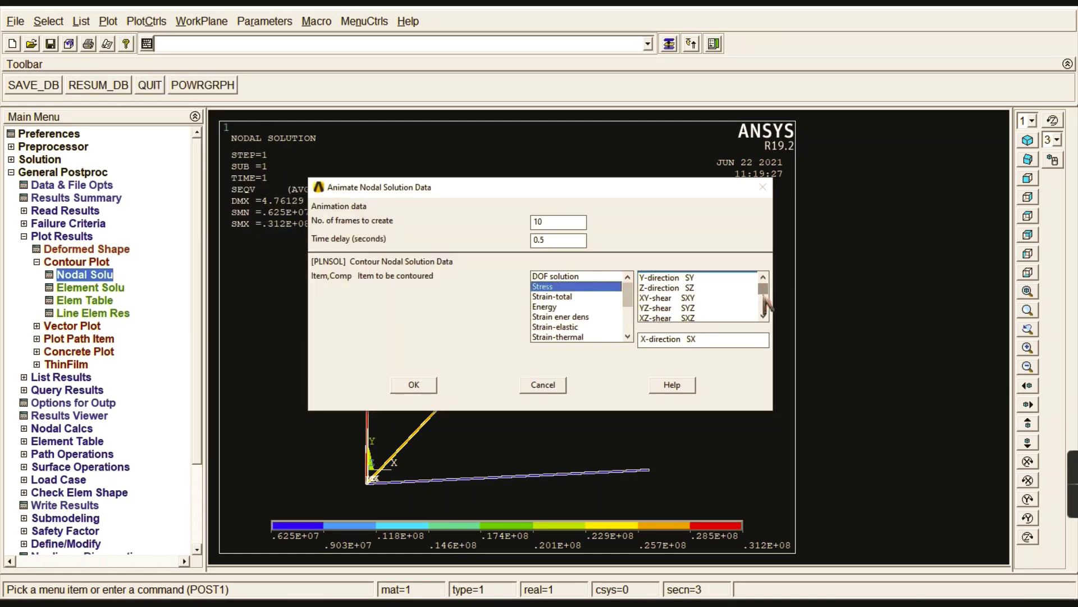
left_click(666, 286)
left_click(430, 385)
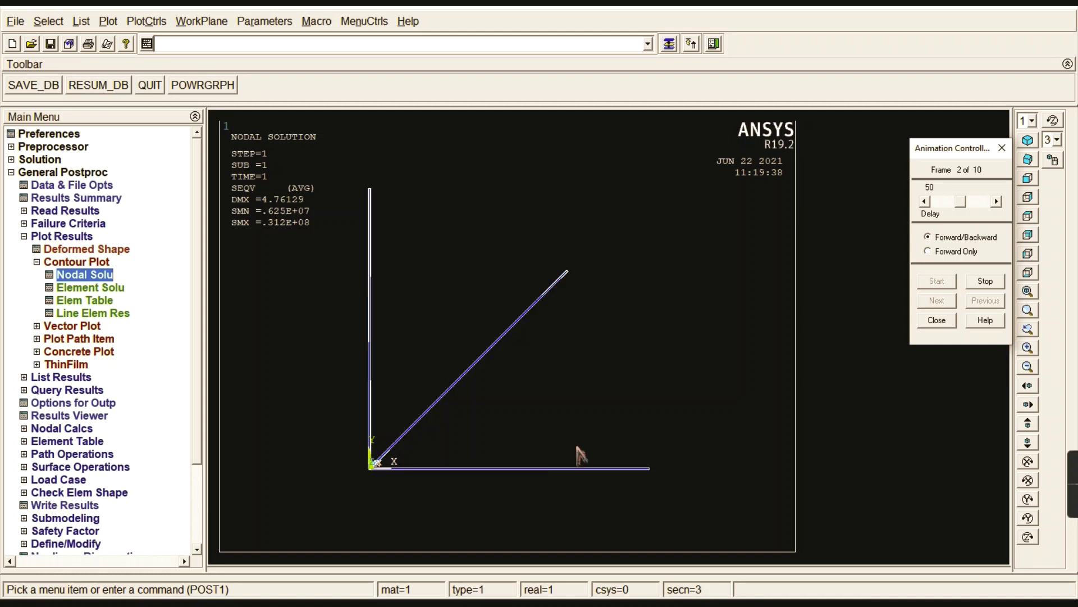
left_click(948, 321)
Step: List nodal von Mises stresses (SEQV 0.62486E+07 to 0.31249E+08) and bring up the reference slide
left_click(74, 262)
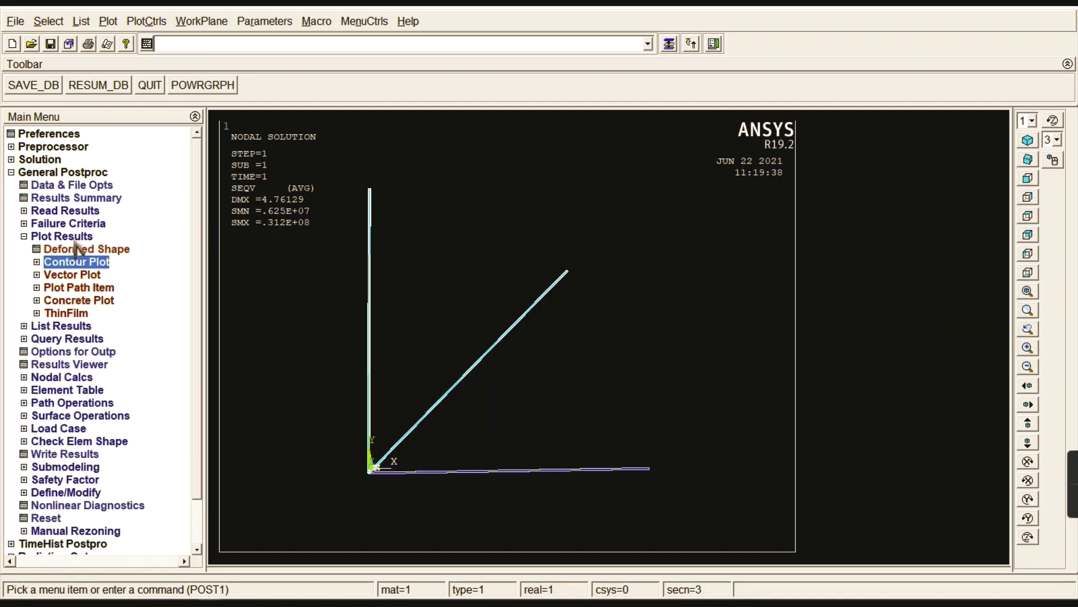
left_click(74, 236)
left_click(63, 250)
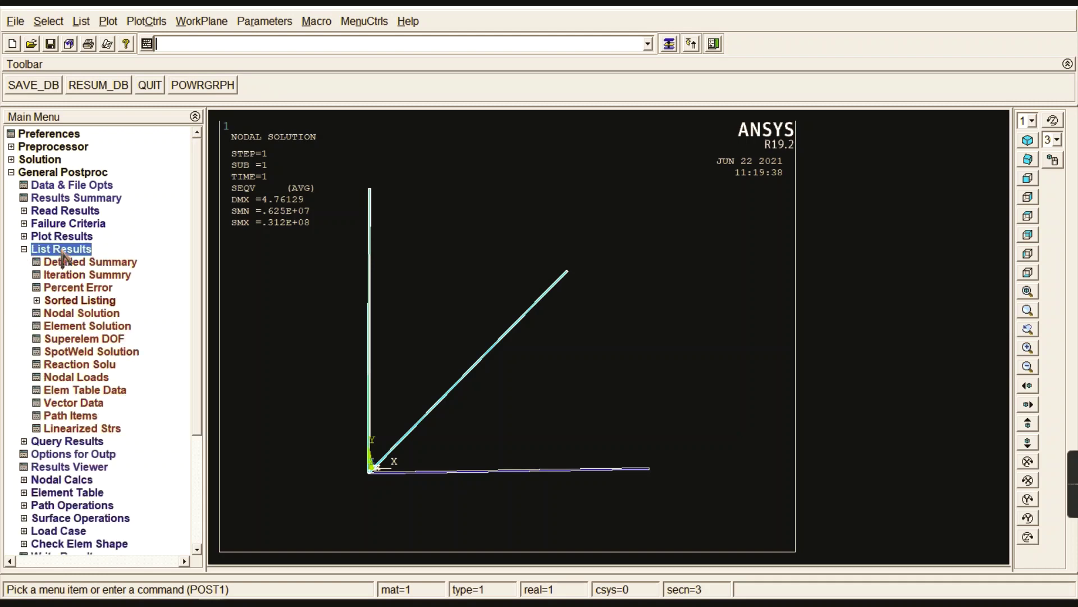
left_click(70, 313)
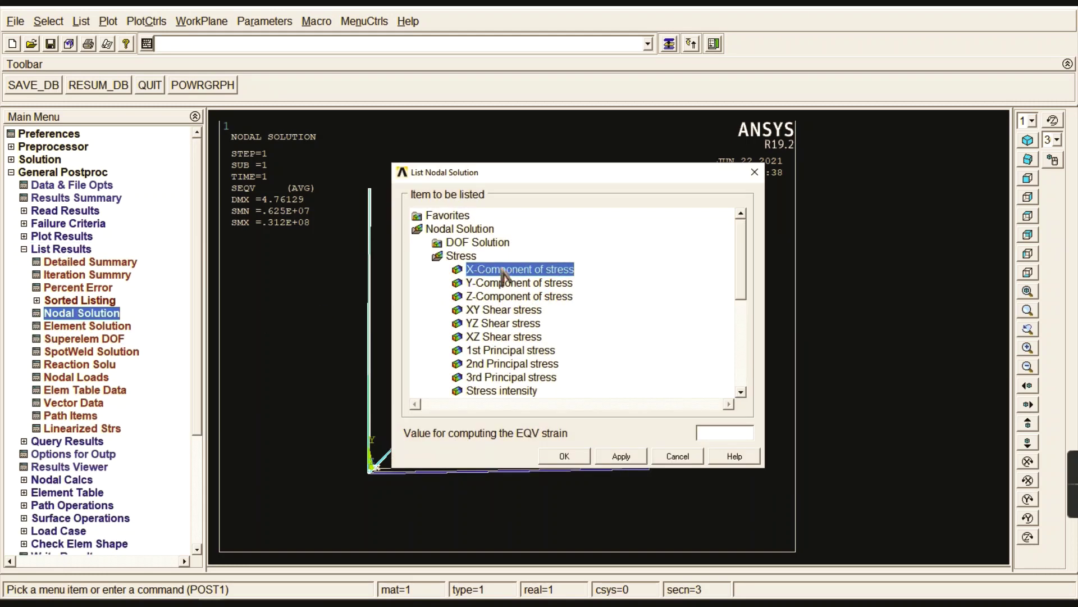
left_click_drag(743, 271, 742, 295)
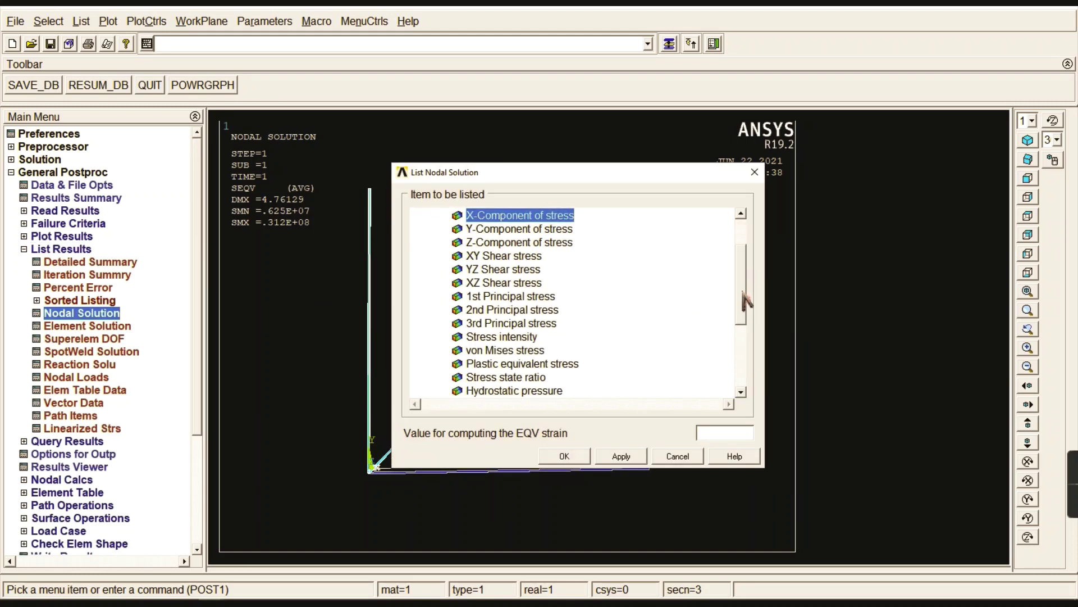
left_click(507, 350)
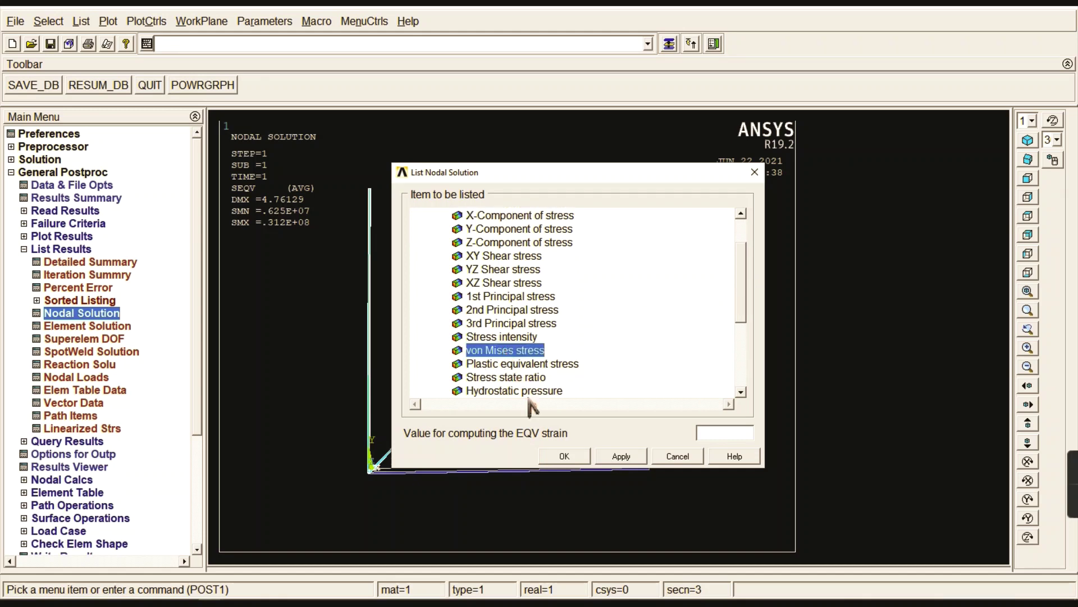
left_click(564, 456)
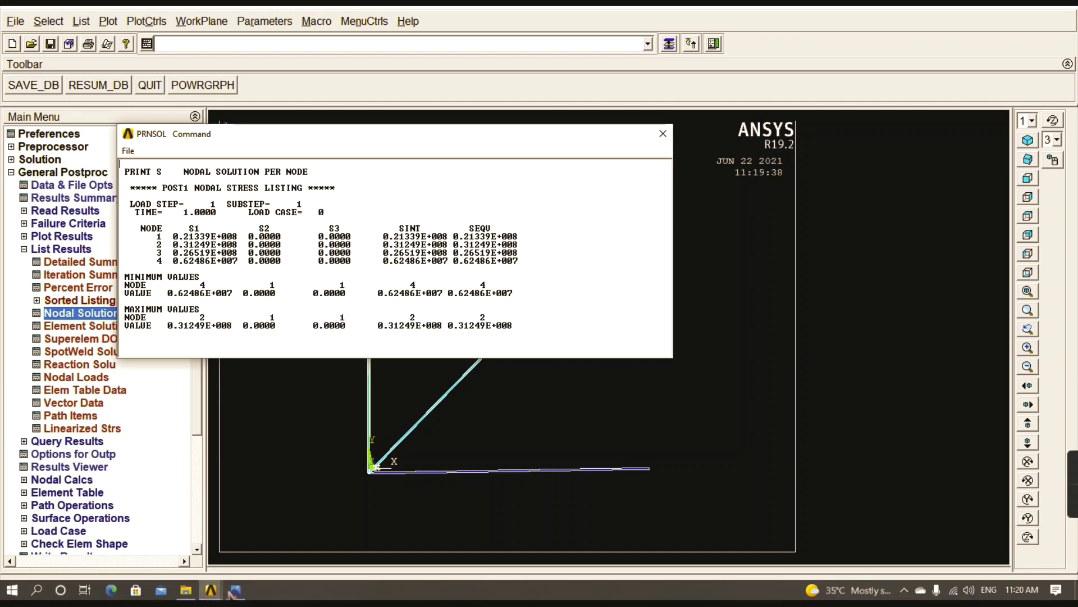
left_click(235, 589)
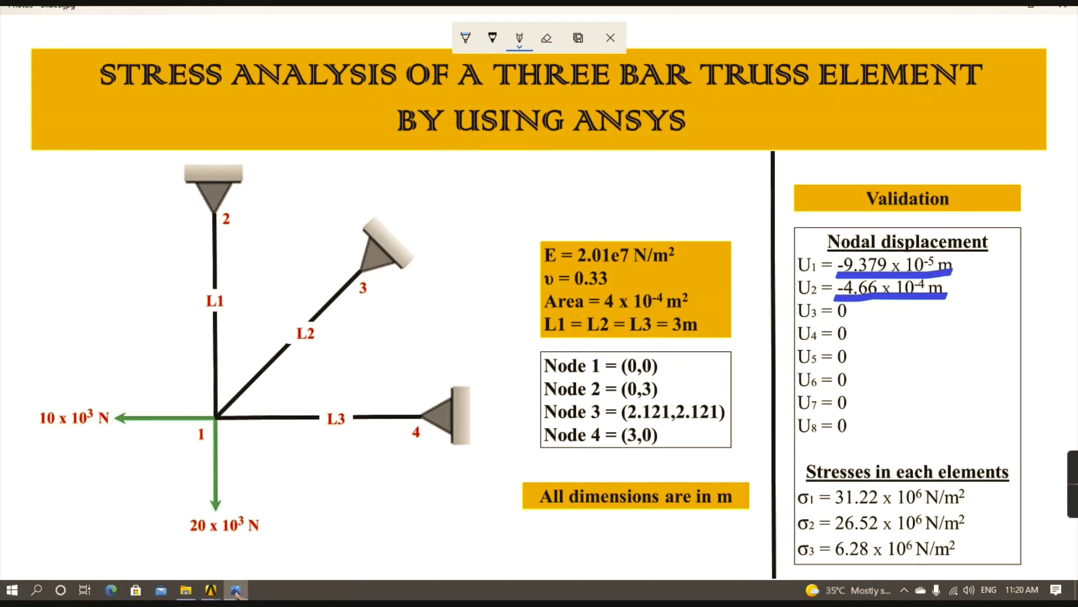
Step: Compare the slide with the stress listing, marking node 1's S1 stress 0.21339E+008
left_click(235, 590)
left_click(235, 592)
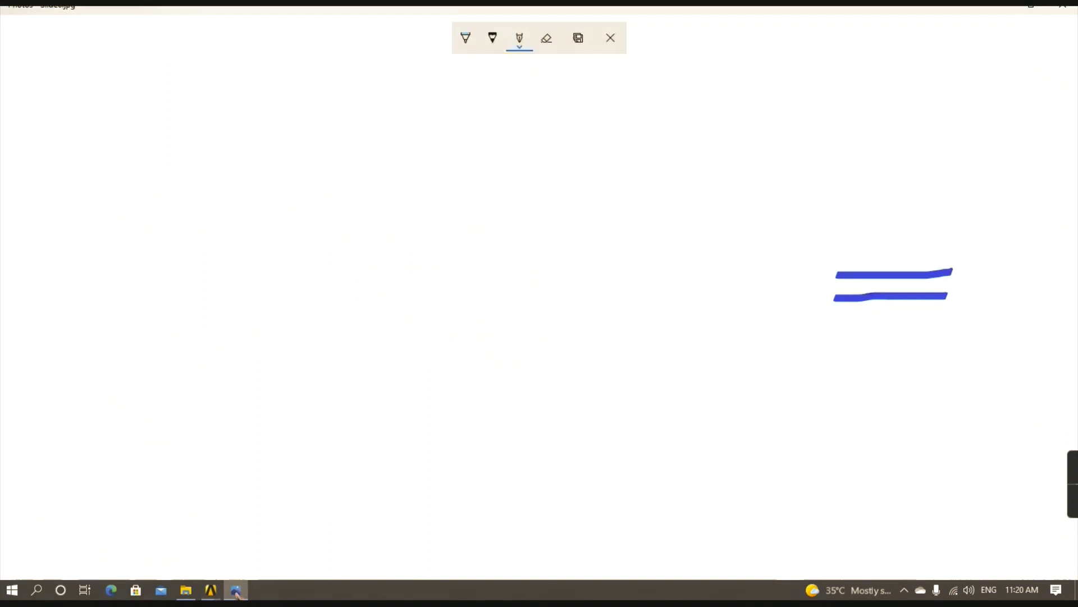
left_click(236, 591)
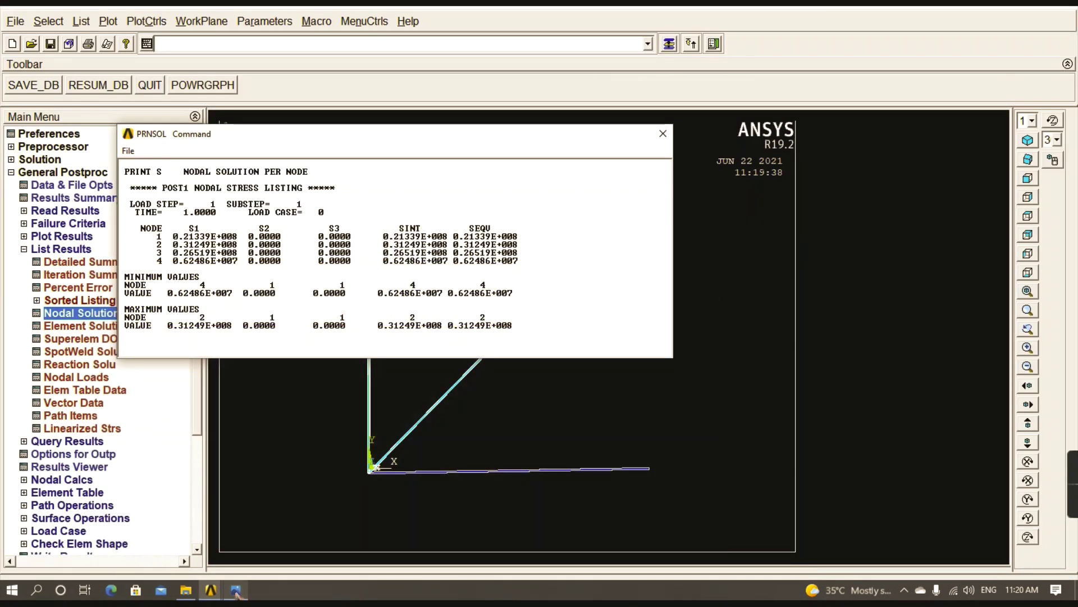
double_click(168, 292)
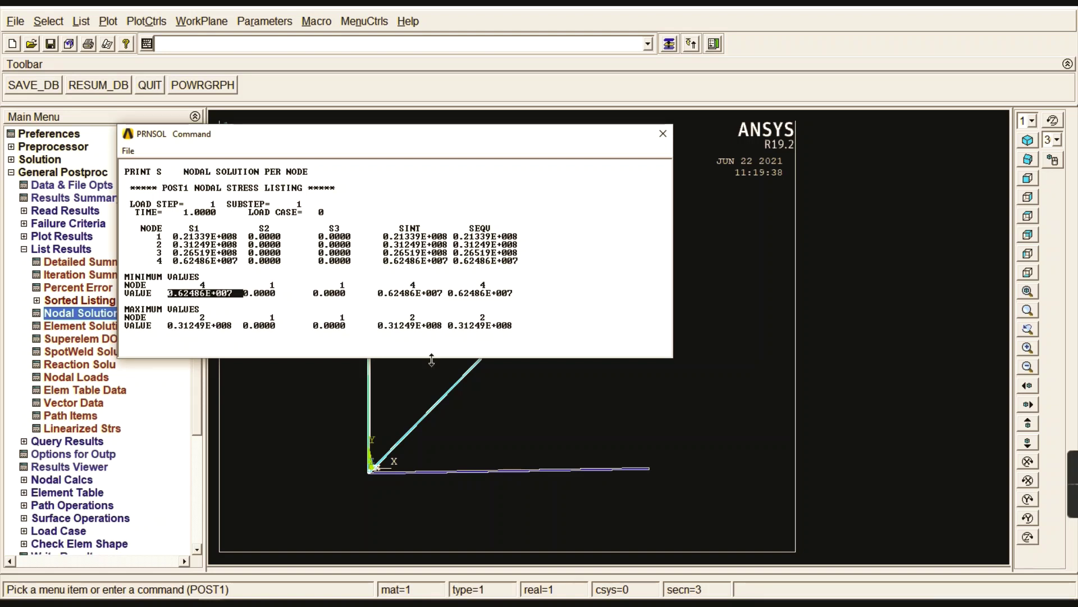
left_click_drag(431, 359, 431, 382)
left_click_drag(175, 235, 280, 229)
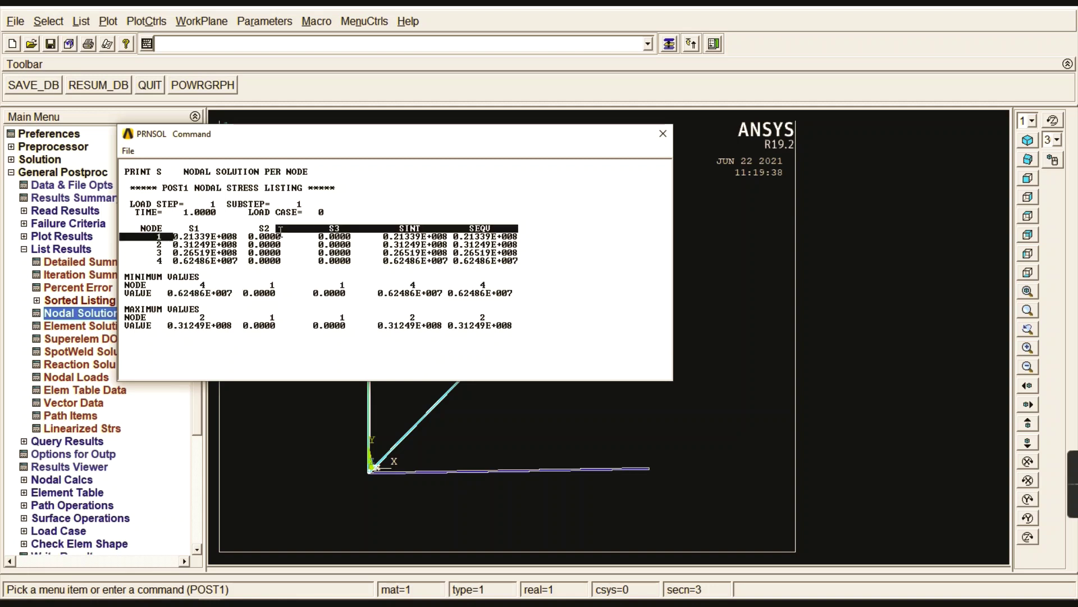
left_click(236, 237)
left_click_drag(206, 240, 262, 240)
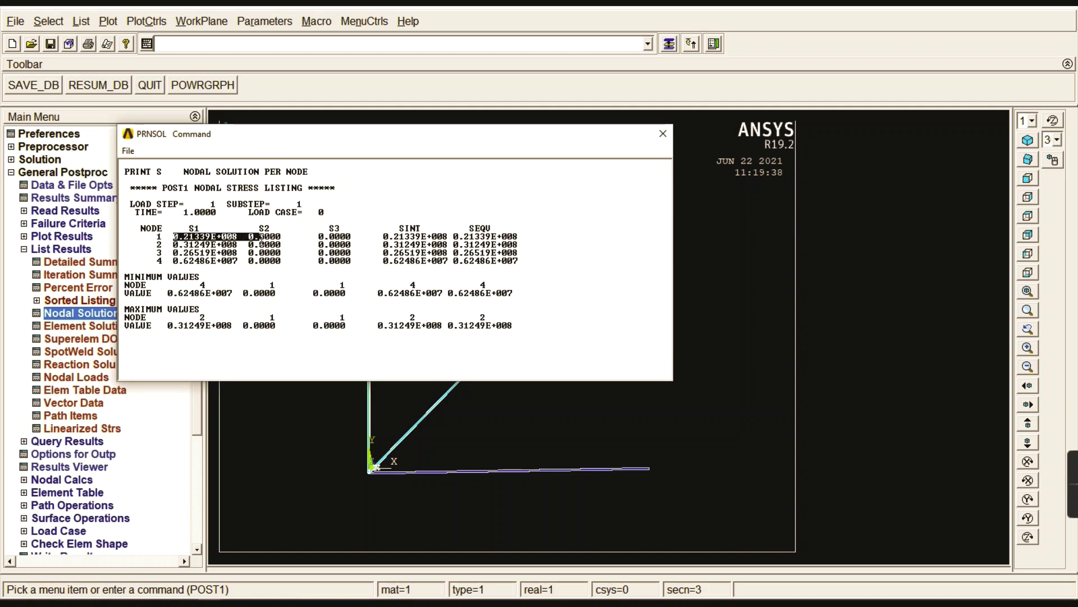
Step: Place the reference slide beside the stress listing for comparison, then minimize it
mouse_move(213, 596)
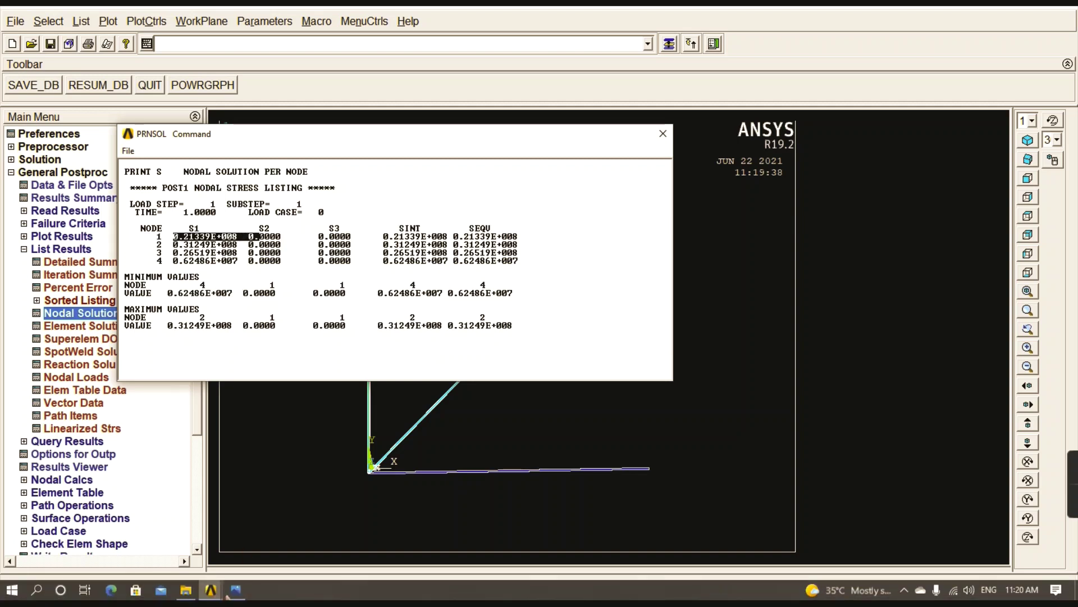
left_click(231, 593)
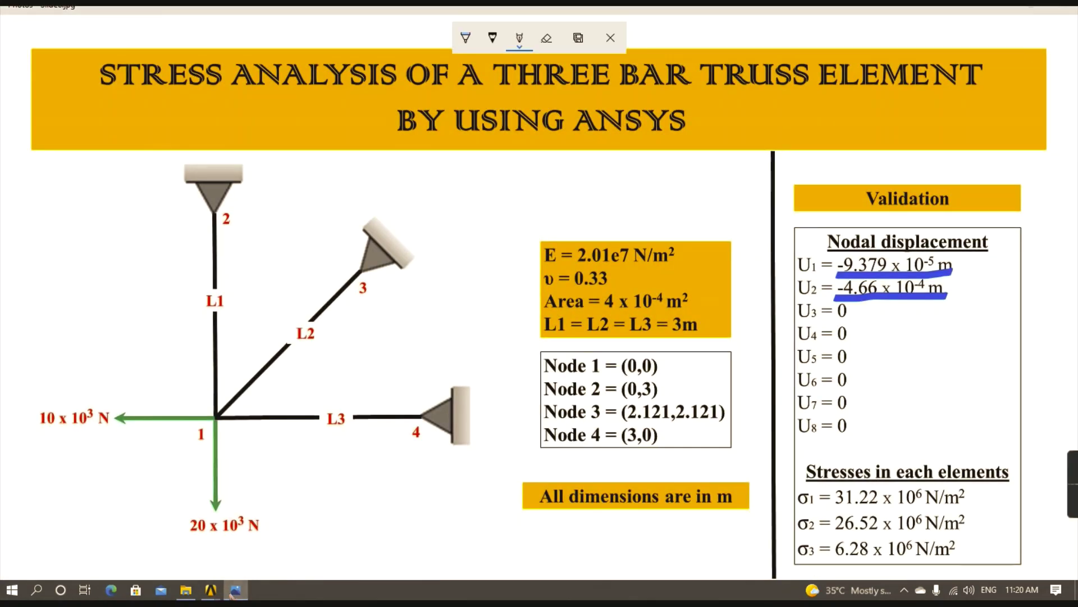
left_click(230, 595)
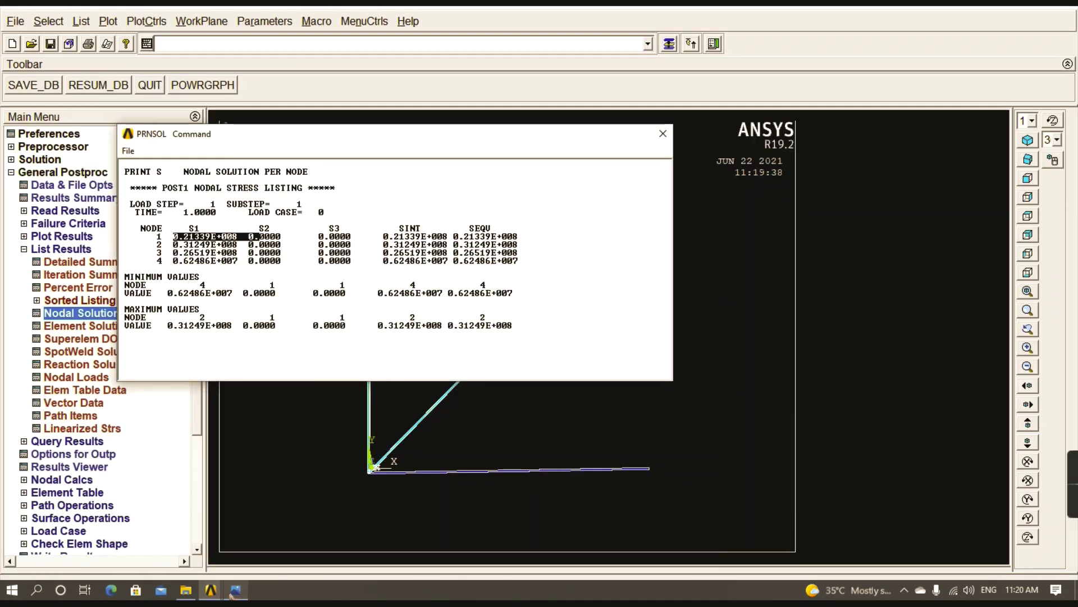
left_click(233, 594)
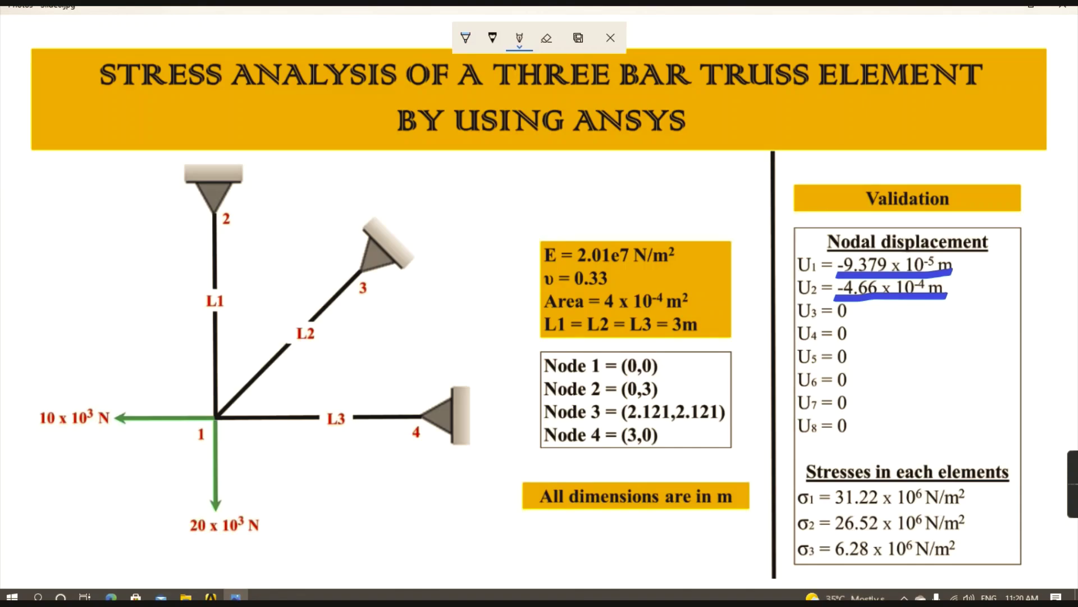
double_click(702, 17)
left_click_drag(322, 25, 757, 20)
double_click(757, 17)
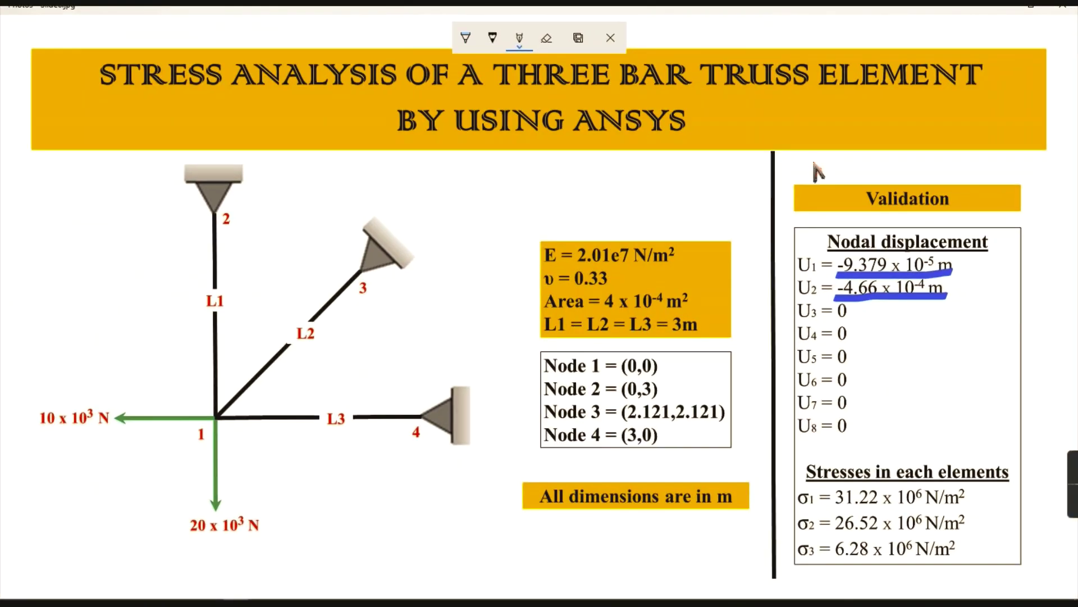
double_click(816, 17)
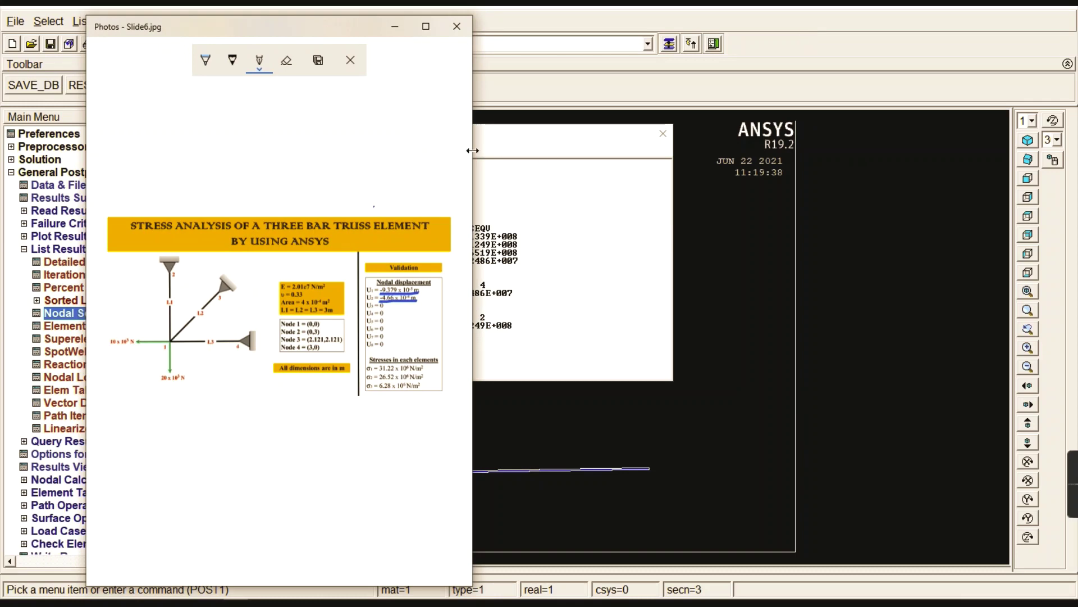
left_click_drag(550, 28, 877, 25)
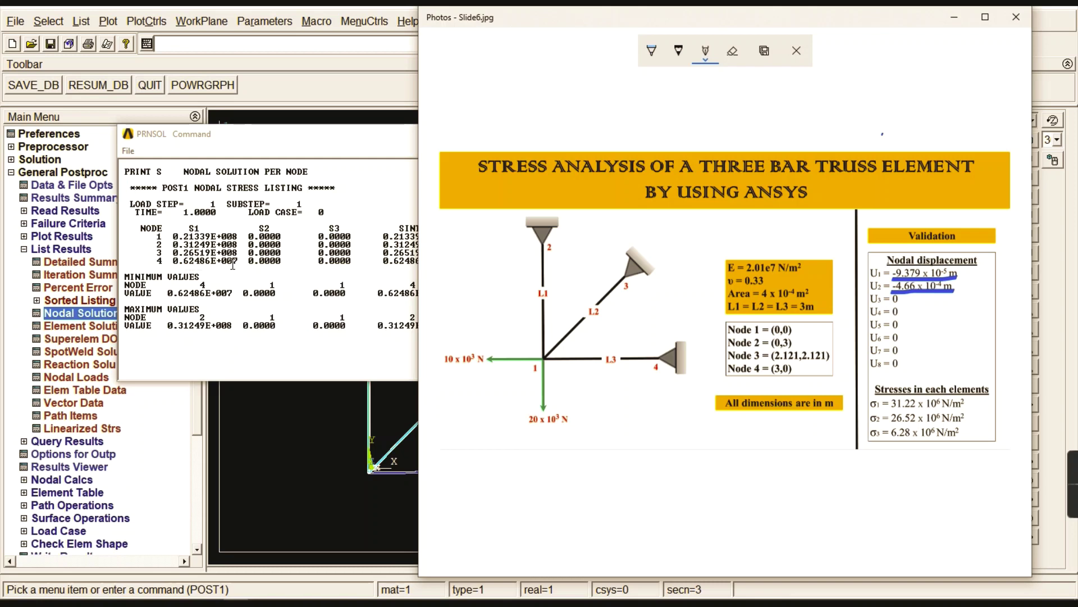
left_click(985, 17)
left_click(994, 12)
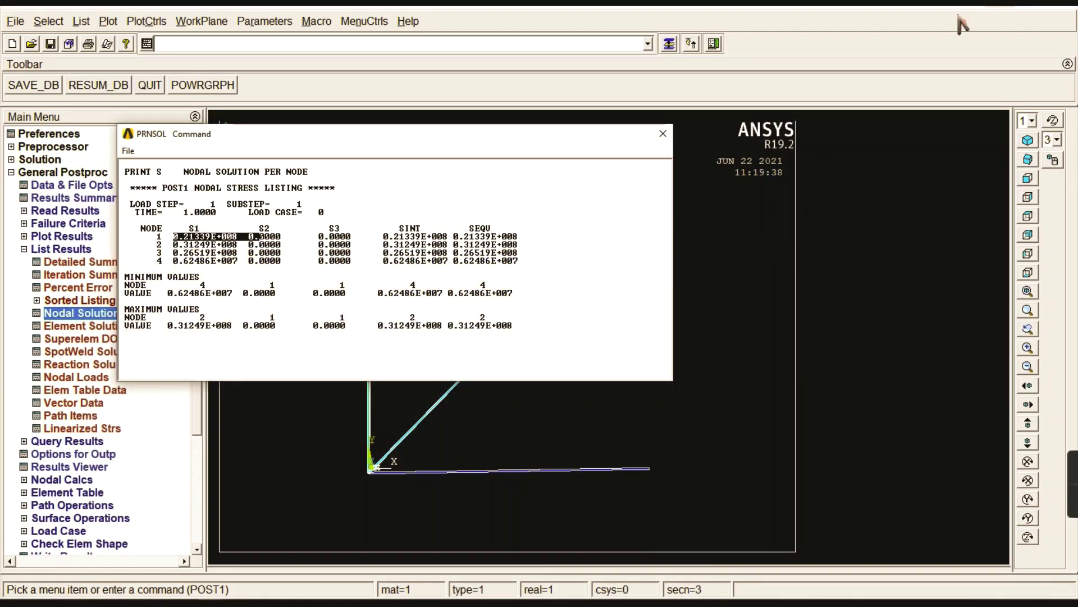
Step: Close the PRNSOL listing and plot the nodal X-component stress contour (.625E+07 to .312E+08)
left_click(663, 135)
left_click(60, 249)
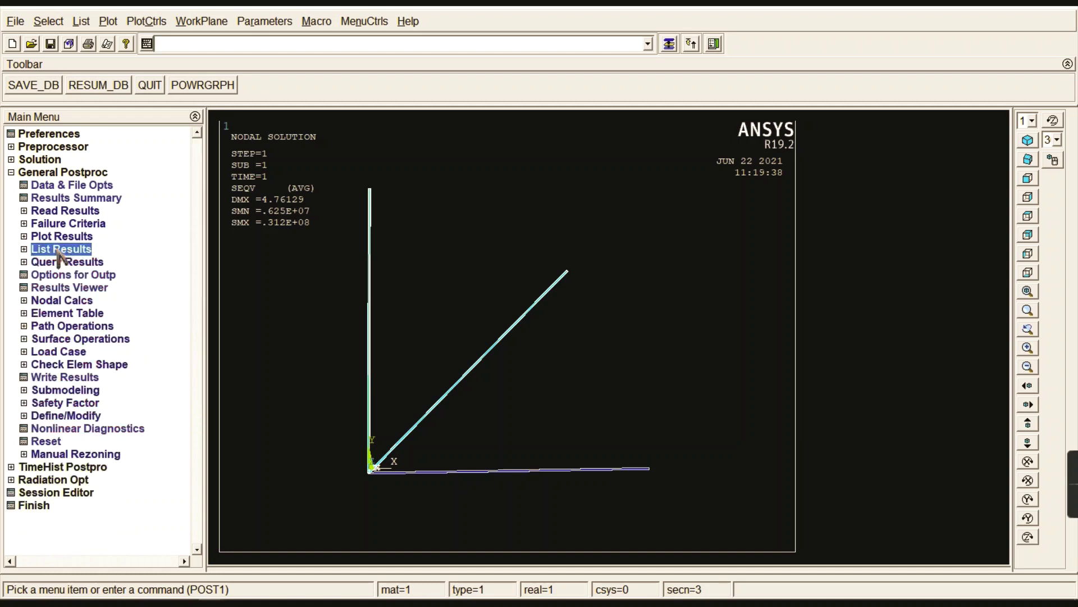
left_click(60, 172)
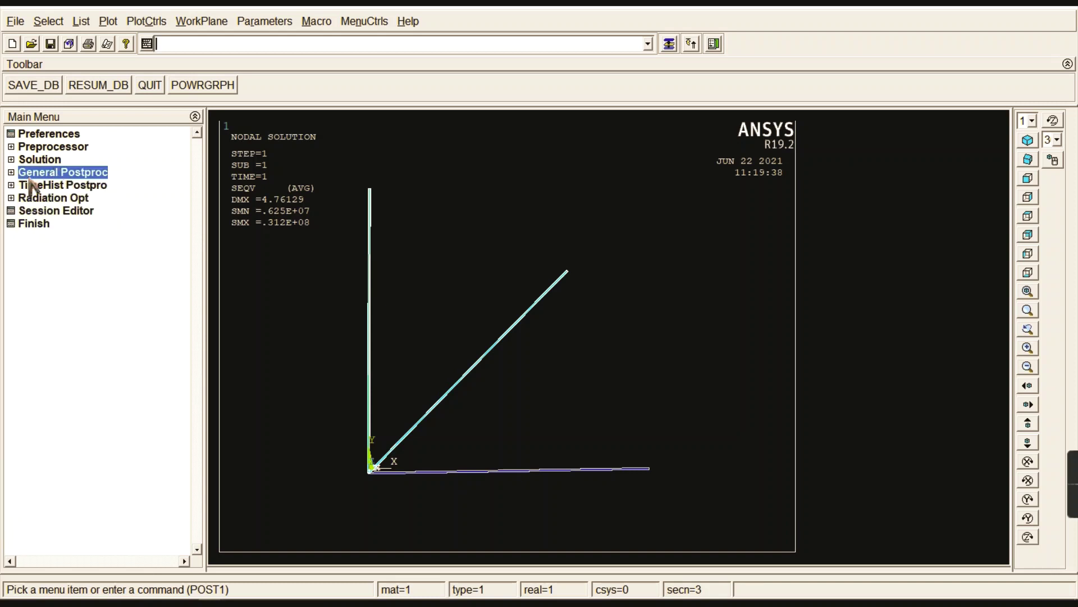
left_click(49, 175)
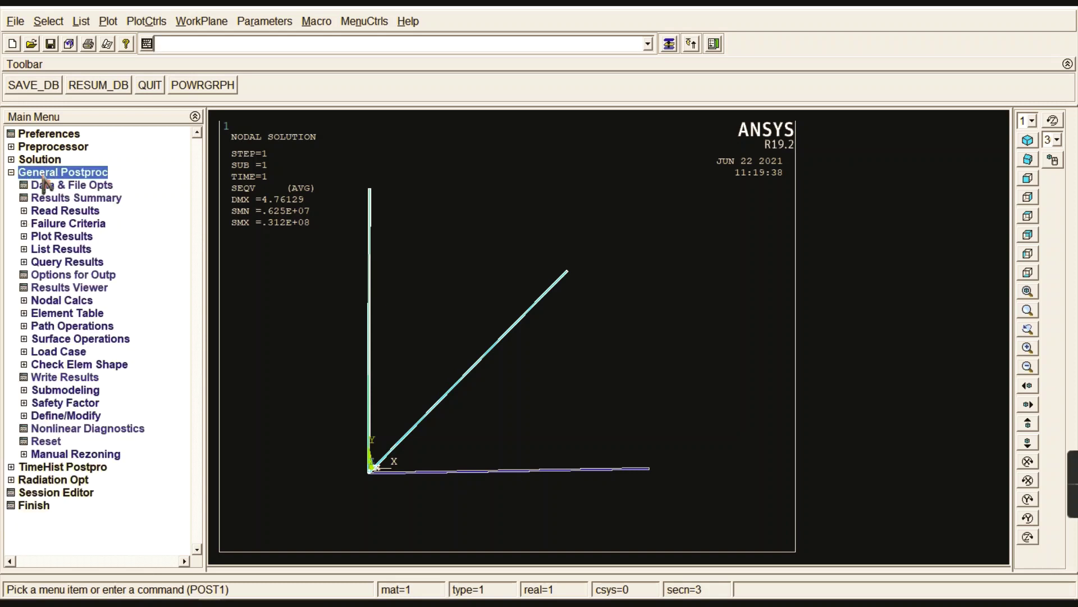
left_click(54, 303)
left_click(54, 302)
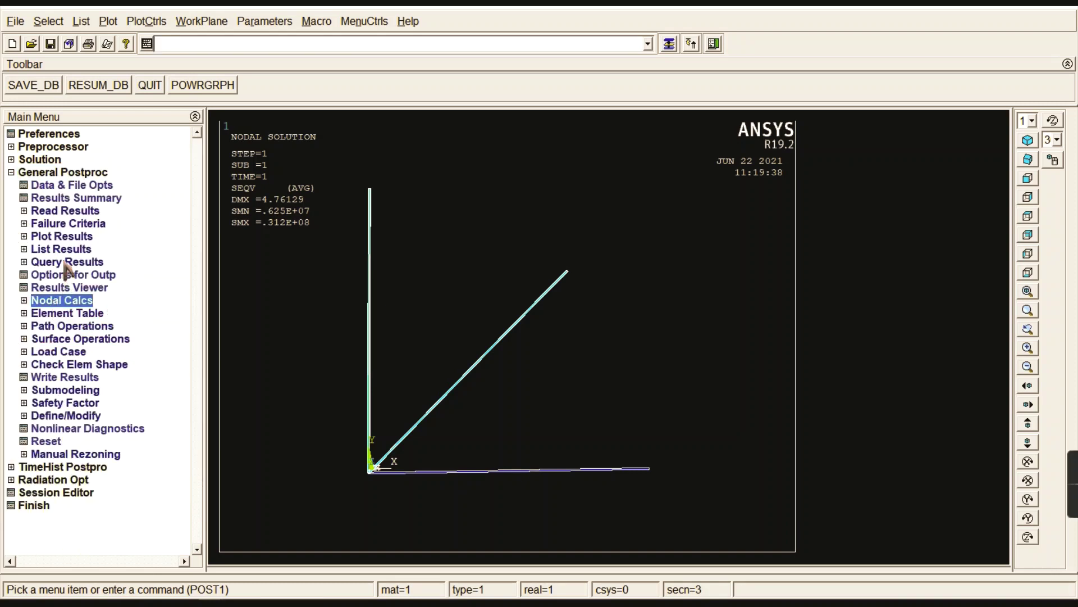
left_click(60, 237)
left_click(65, 262)
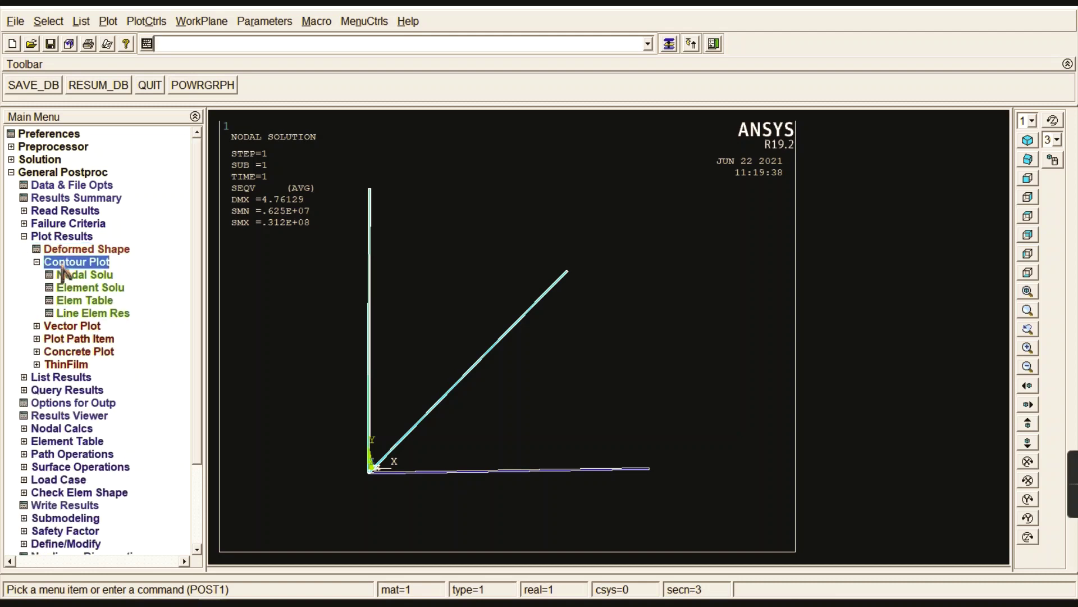
left_click(68, 275)
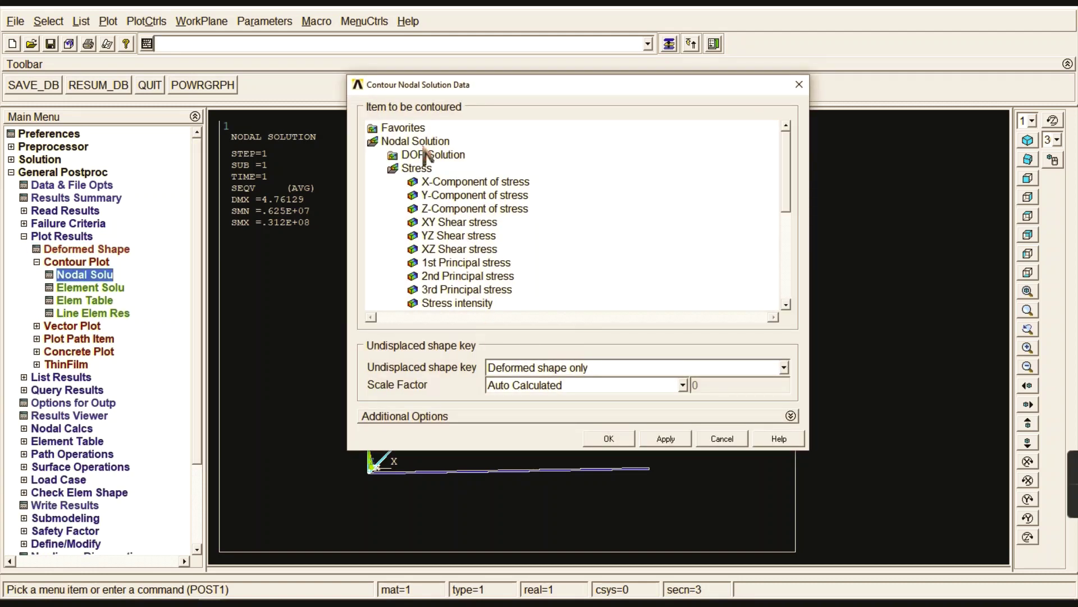
left_click(475, 181)
left_click(627, 441)
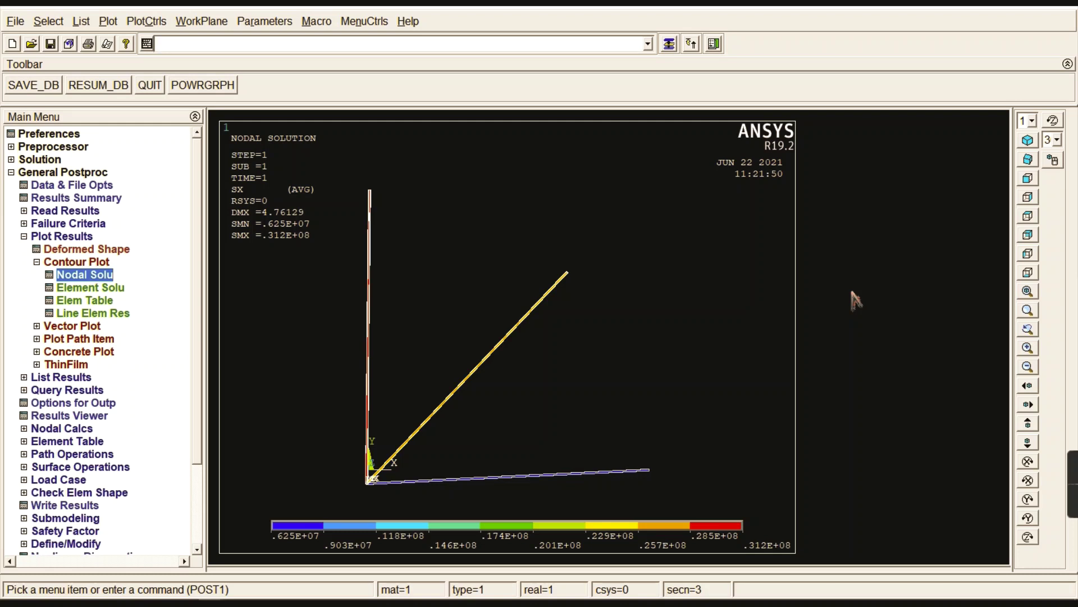
Step: Review the defined element table entries LS1 and LS2, then close the overview
left_click(67, 441)
left_click(90, 327)
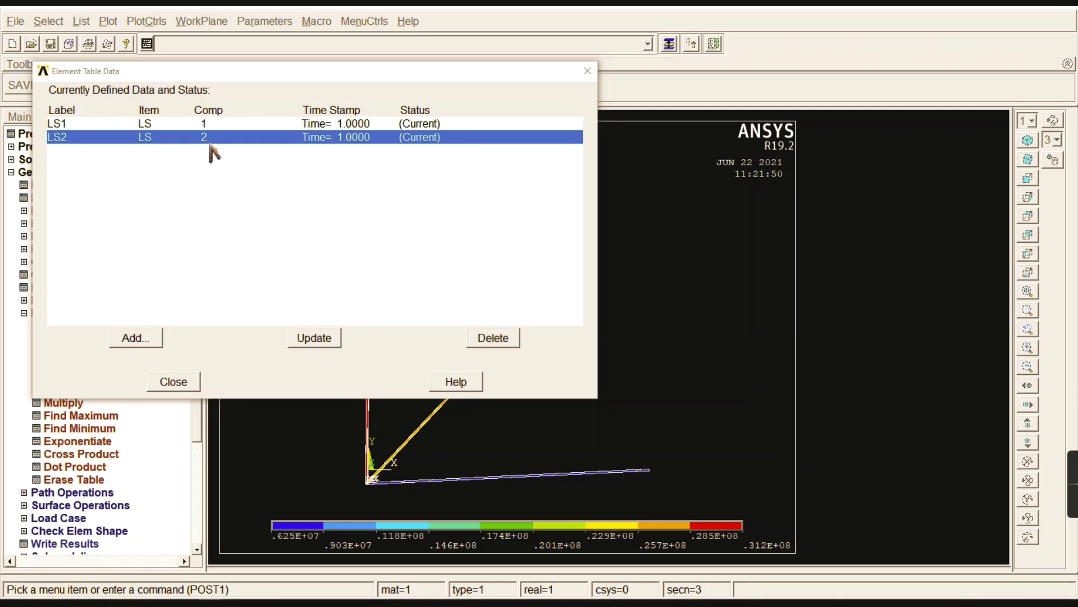
left_click(173, 381)
left_click(82, 314)
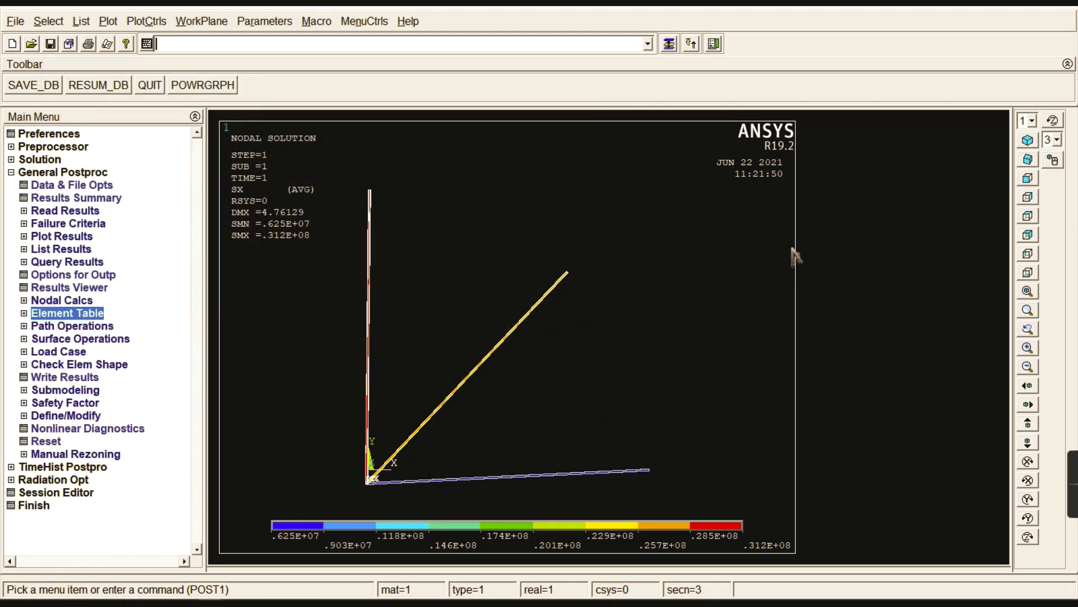